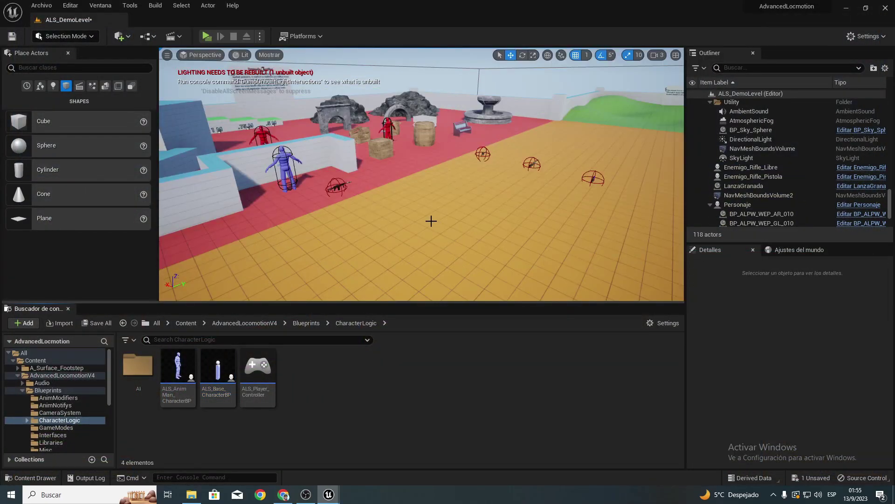
Rotate the red enemy Enemigo_Rifle_Libre about -185° around its vertical (yaw) axis.
right_drag(431, 222, 420, 207)
key(w)
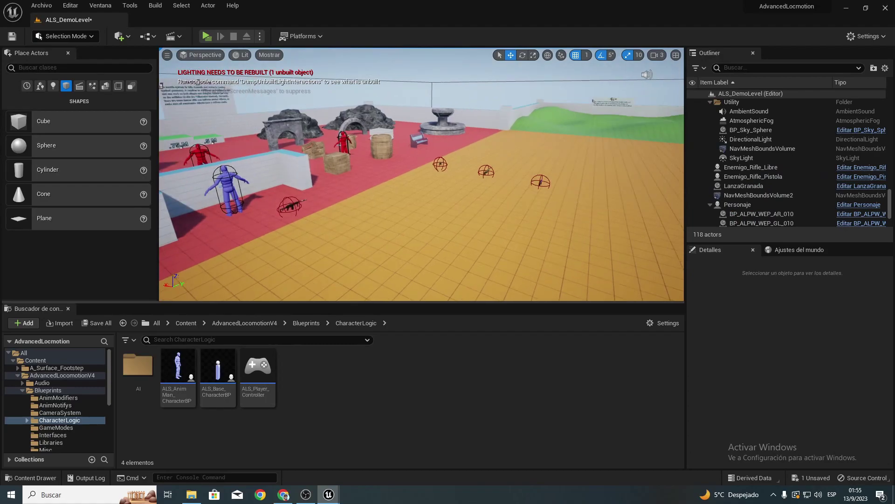
mouse_move(422, 174)
right_down()
mouse_move(420, 201)
mouse_move(410, 187)
mouse_move(368, 187)
right_up()
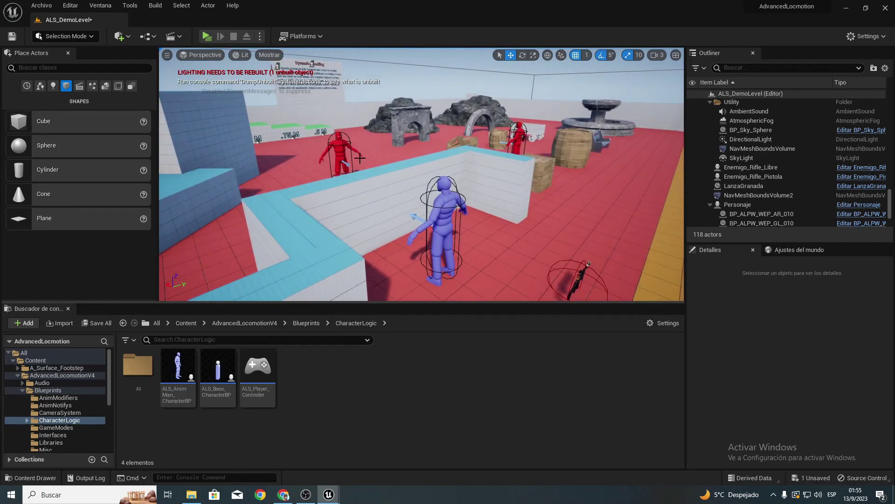
click(342, 158)
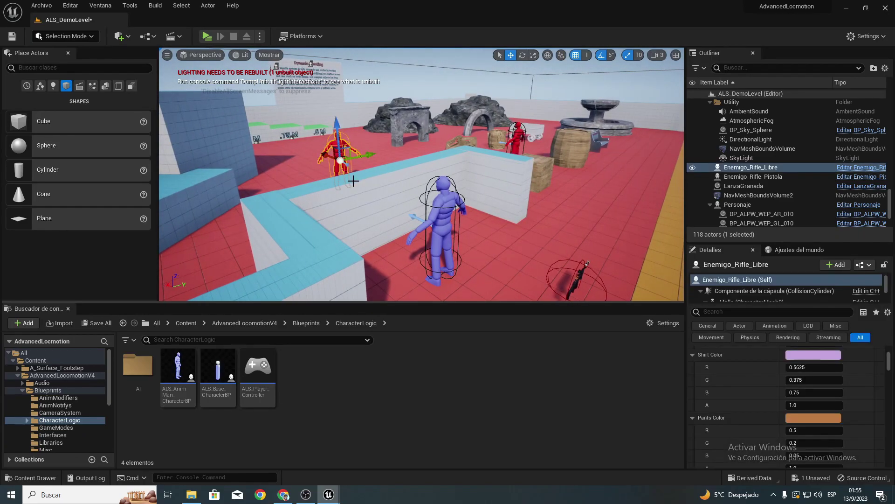
key(e)
drag(327, 174, 387, 176)
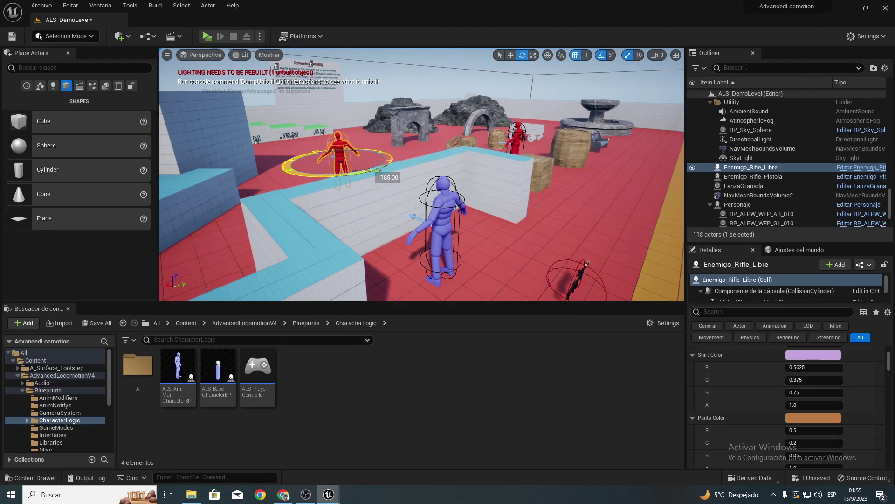
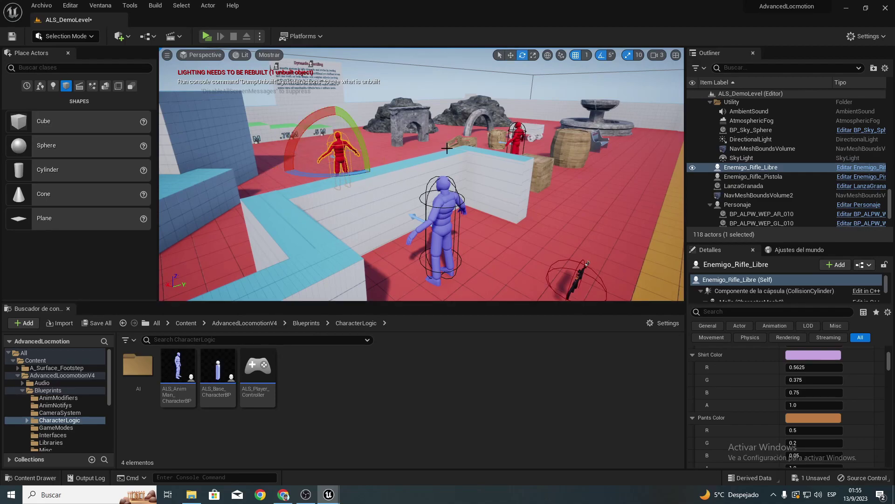
Move the Enemigo_Rifle_Pistola enemy a little to the left.
click(514, 140)
key(r)
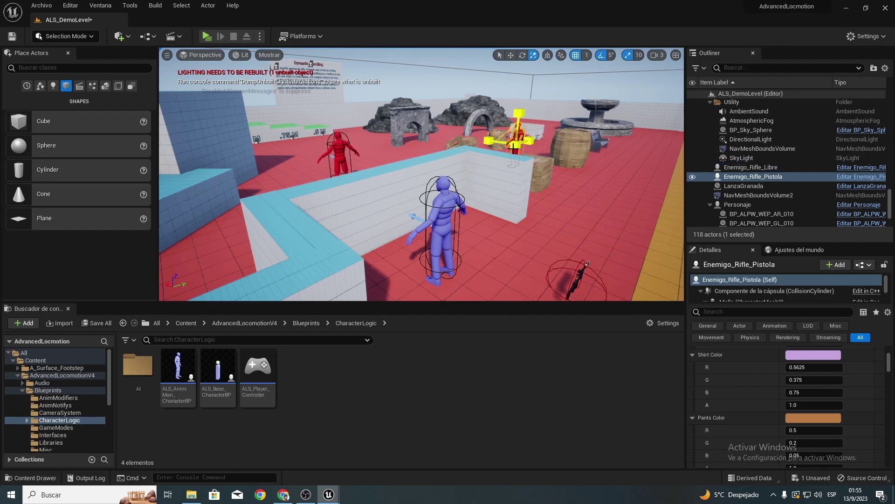
key(w)
mouse_move(498, 140)
mouse_down()
mouse_move(471, 140)
mouse_move(469, 153)
mouse_up()
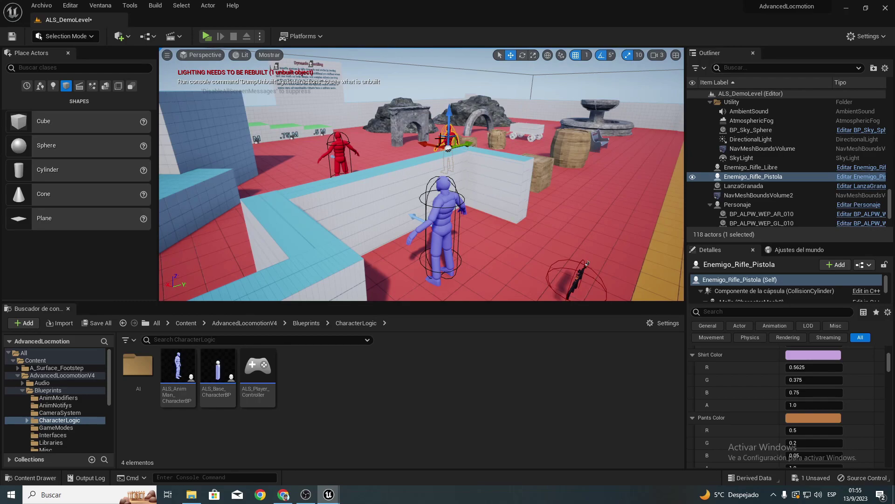
Duplicate the pistol enemy, then move the copy toward the crates and turn it.
key(ctrl+d)
drag(422, 142, 597, 196)
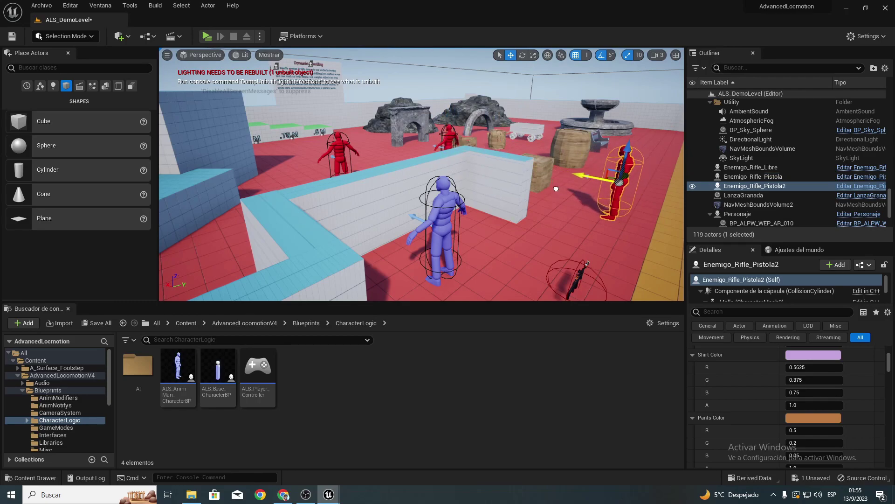
key(f)
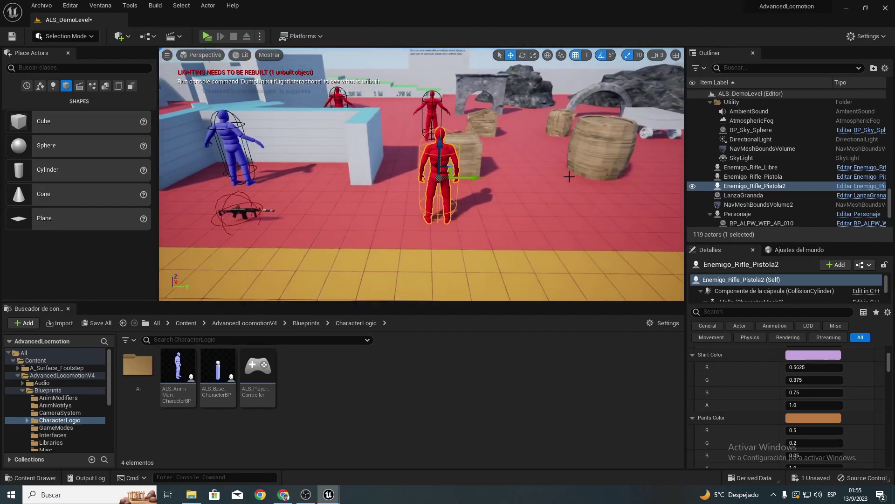
right_drag(474, 172, 475, 172)
drag(472, 175, 560, 177)
key(e)
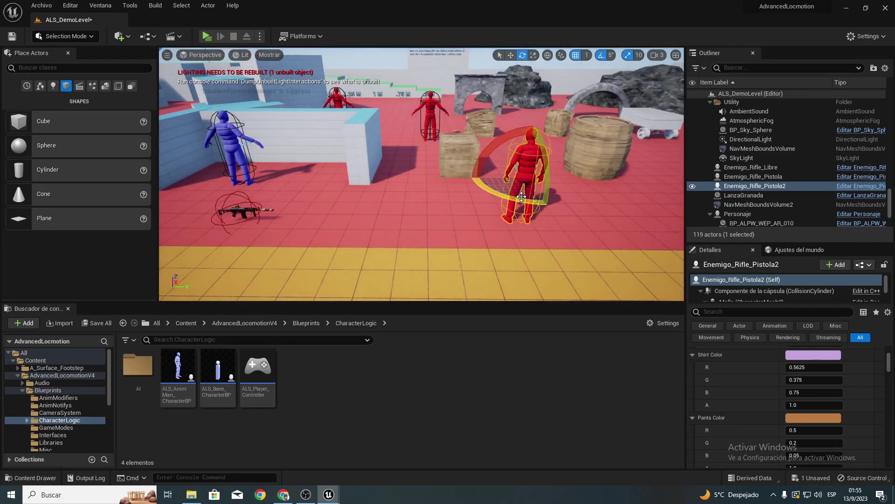
mouse_move(476, 173)
mouse_down()
mouse_move(467, 179)
mouse_move(471, 173)
mouse_up()
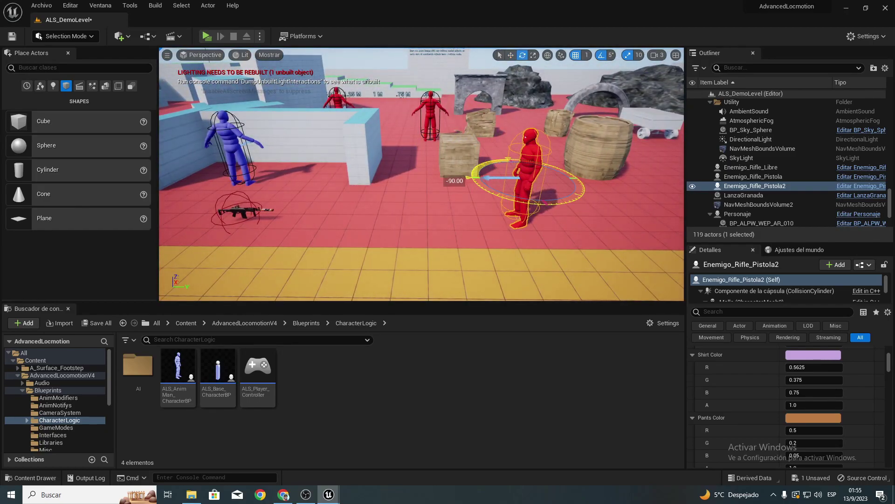
Move the duplicate back across the floor, then select the blue Personaje character.
key(w)
right_drag(498, 141, 498, 140)
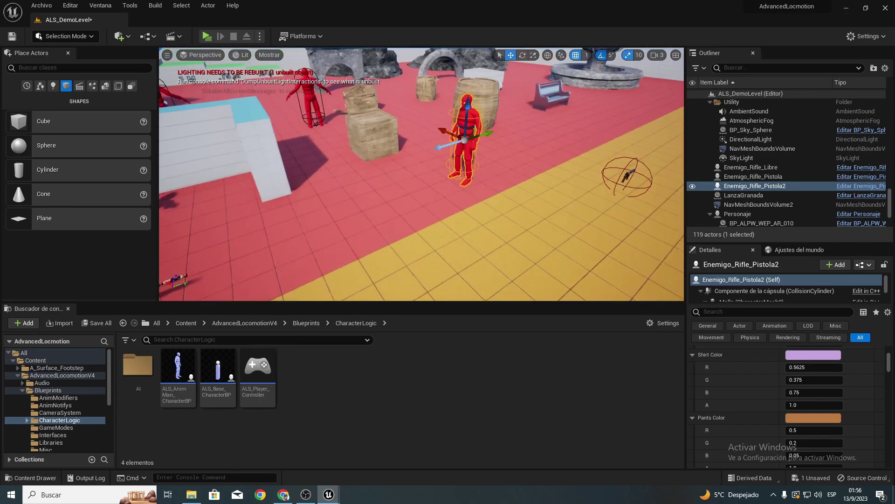
drag(472, 135, 387, 122)
key(e)
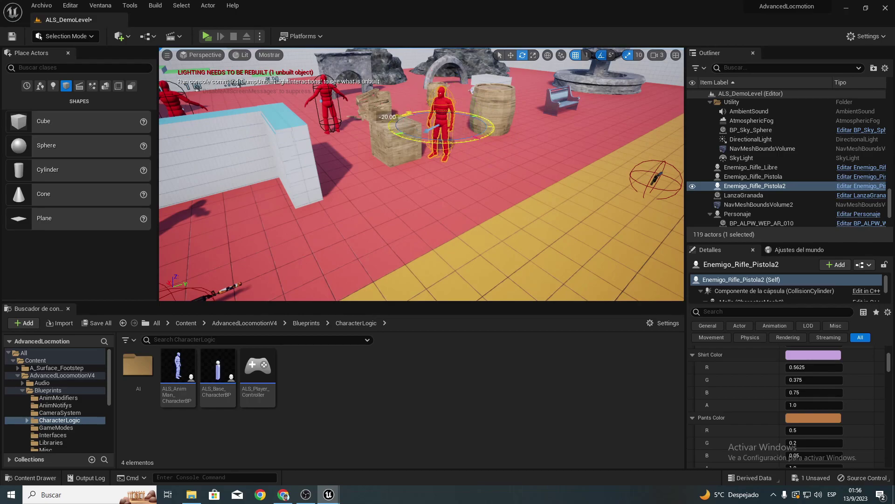
right_drag(263, 187, 263, 186)
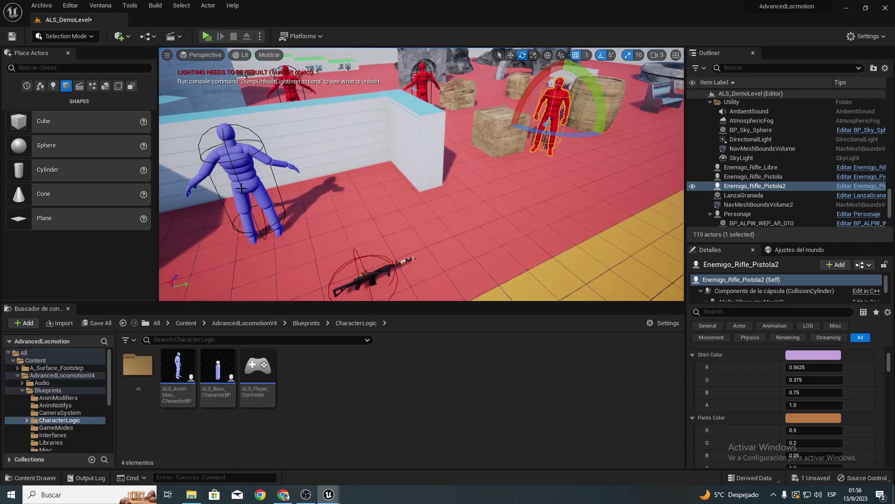
click(262, 187)
key(w)
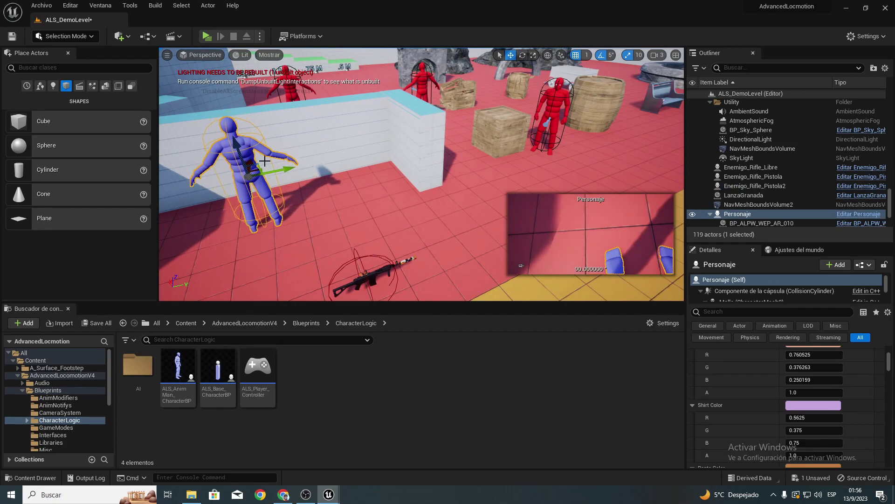
Play-test the level, having the character crouch, pick up the rifle and aim it.
click(207, 36)
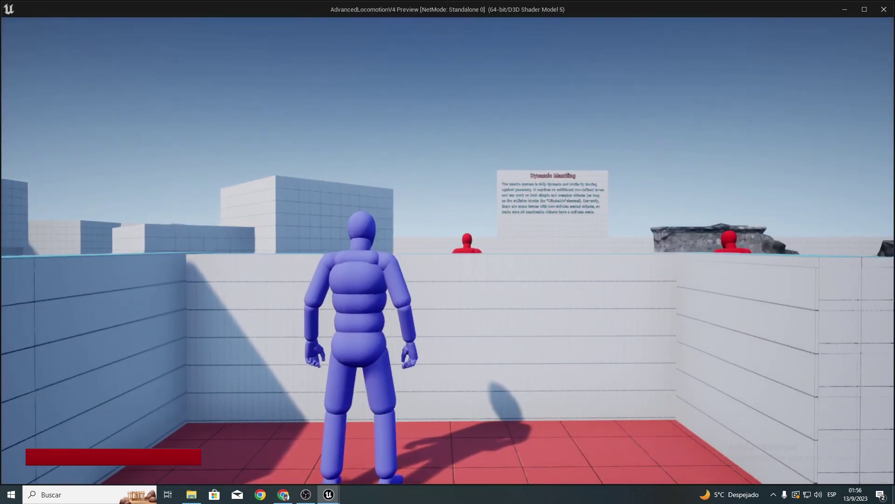
key(c)
key(w)
key(e)
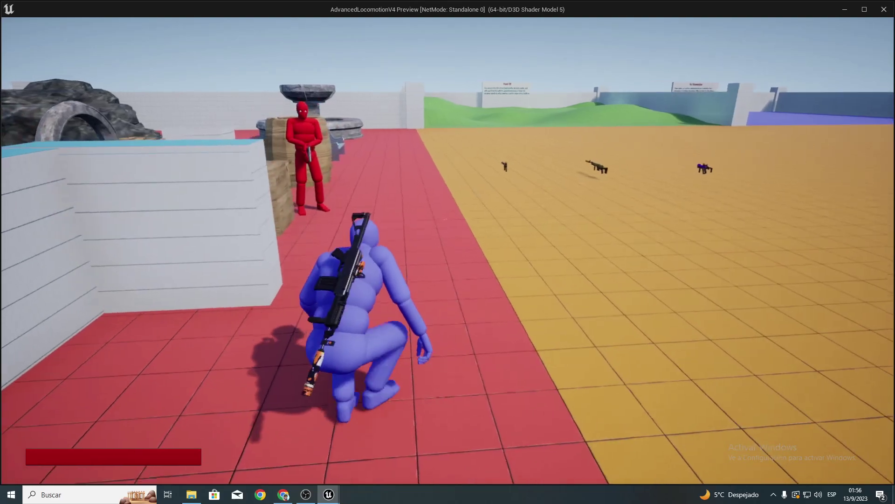
key(1)
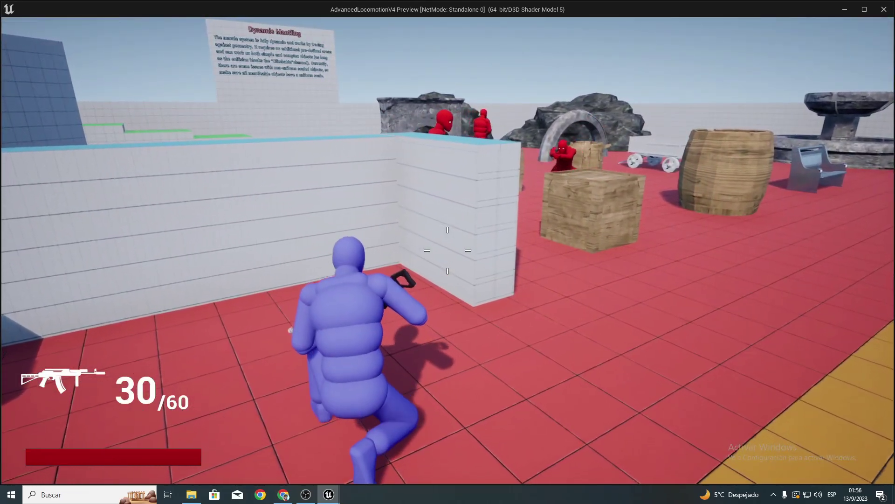
key(Escape)
Move Enemigo_Rifle_Libre further across the floor.
right_drag(318, 148, 521, 265)
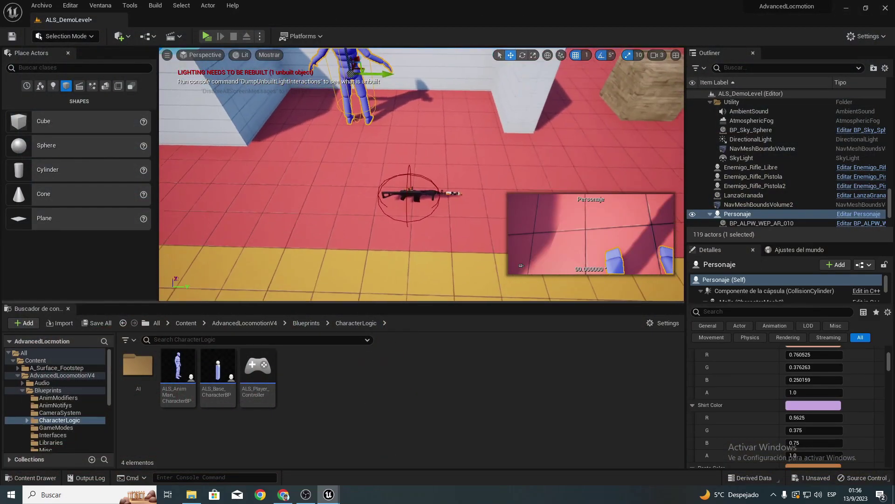
right_drag(349, 117, 371, 117)
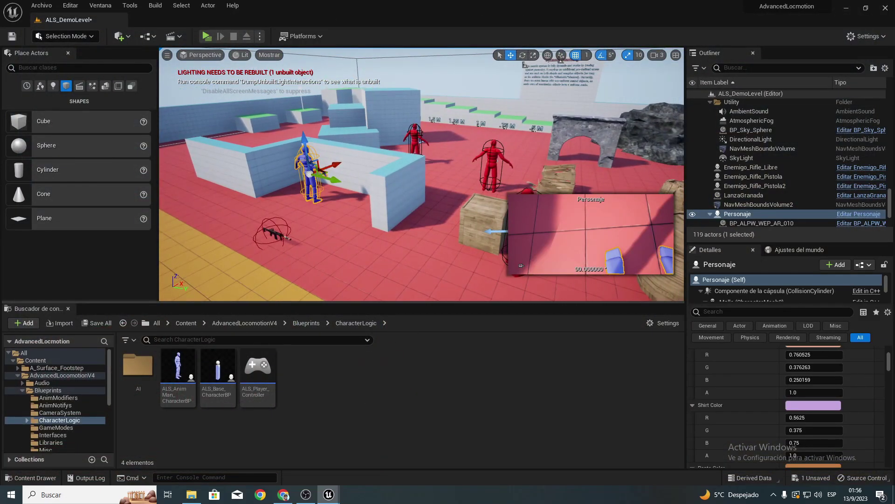
click(417, 136)
drag(428, 136, 455, 129)
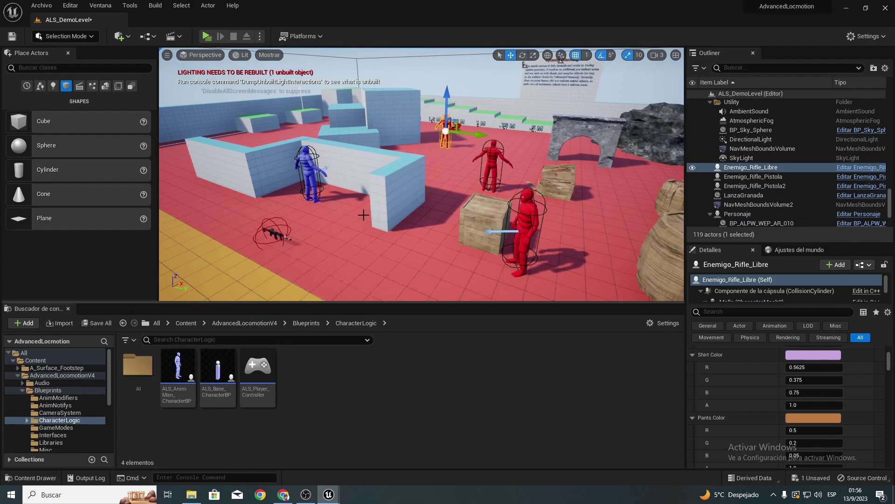
Comment the crouch/stand AI nodes in ALS_Base_CharacterBP as 'BPI Agacharse y Levantarse Inteligencia Artificial', then compile.
double_click(219, 363)
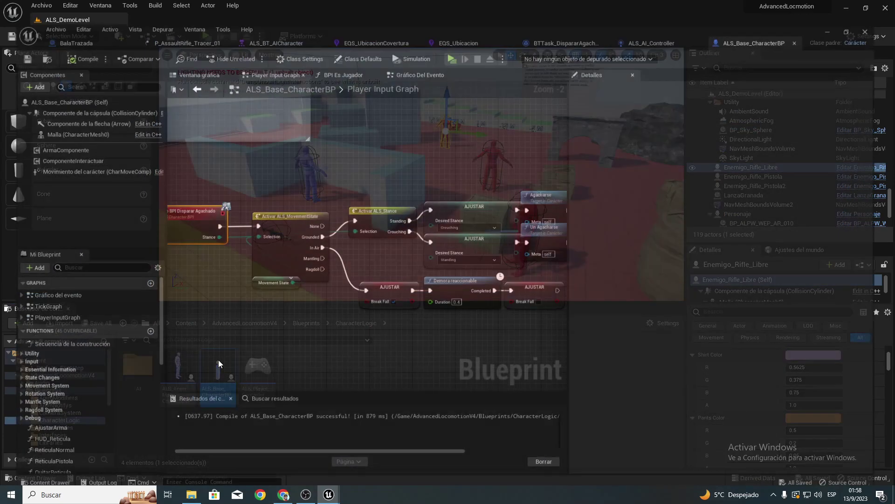
scroll(320, 259, down, 2)
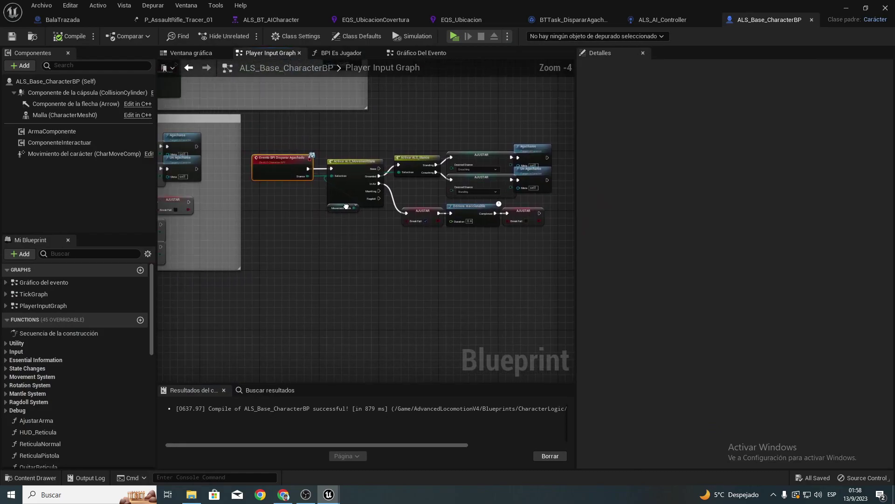
scroll(346, 206, down, 3)
drag(331, 222, 491, 177)
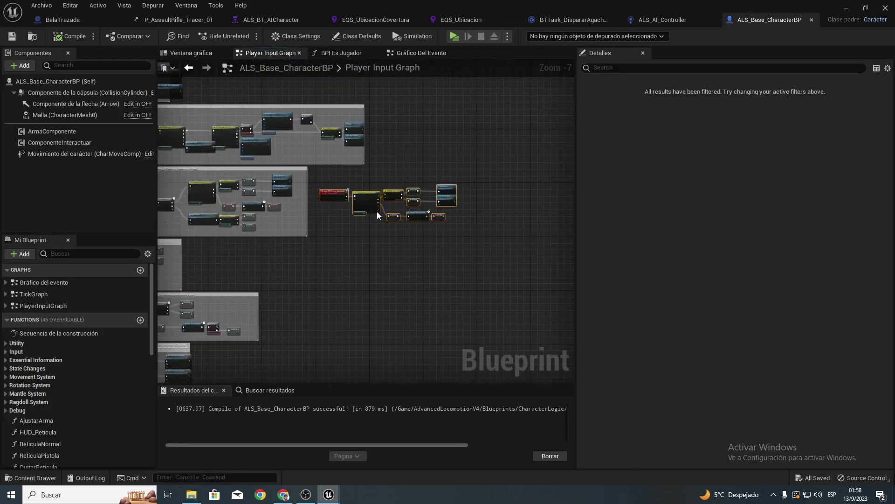
scroll(351, 230, up, 4)
key(c)
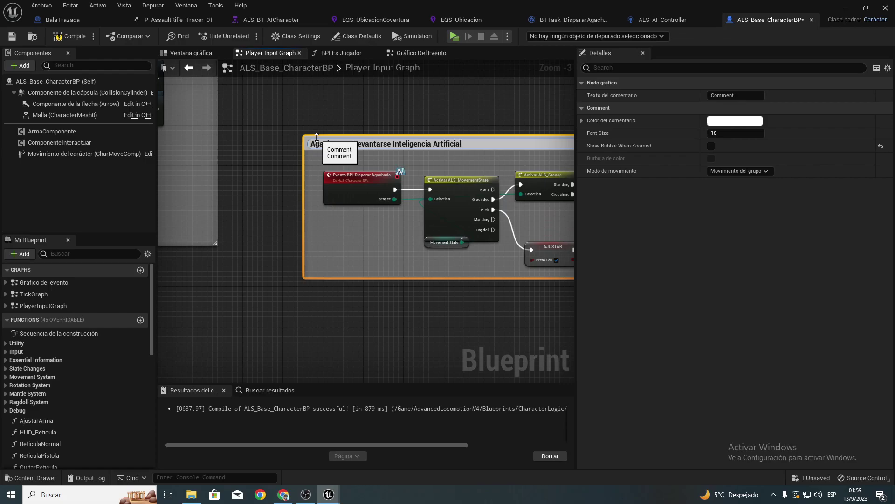
text(BPI)
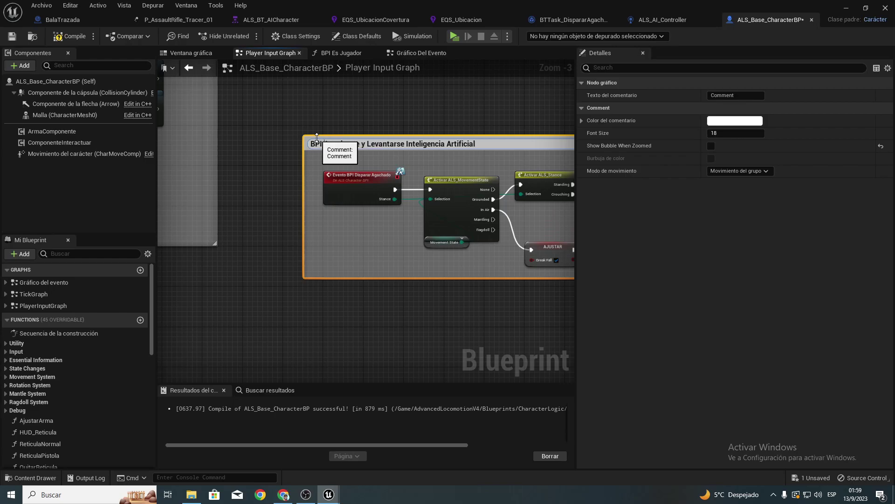
key(Return)
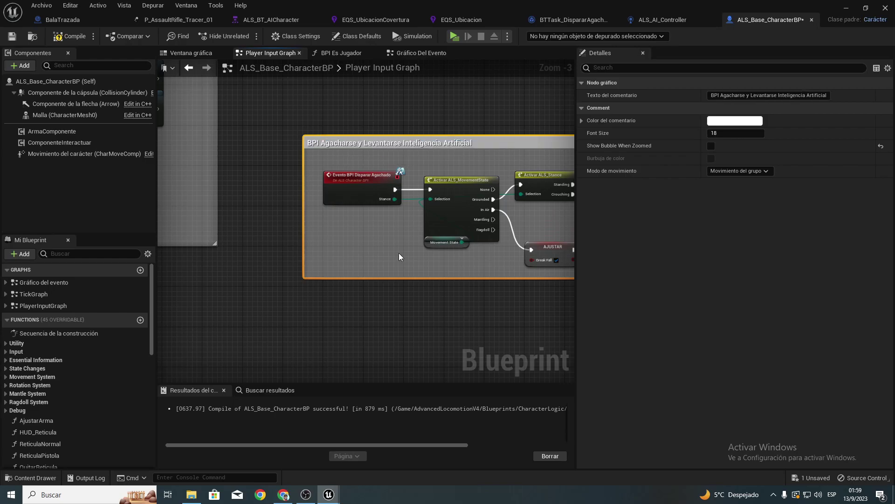
click(68, 39)
Add a function named BPI_AlertarAliados to the ALS_Character_BPI interface.
click(299, 40)
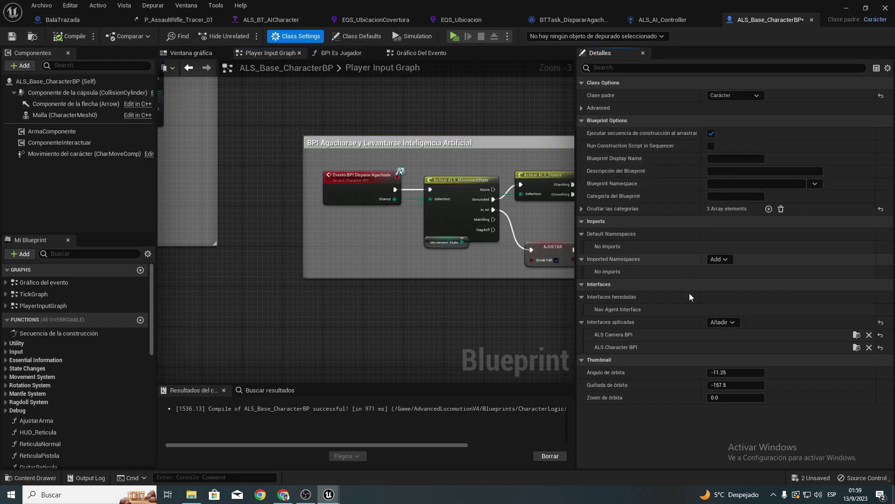
click(858, 350)
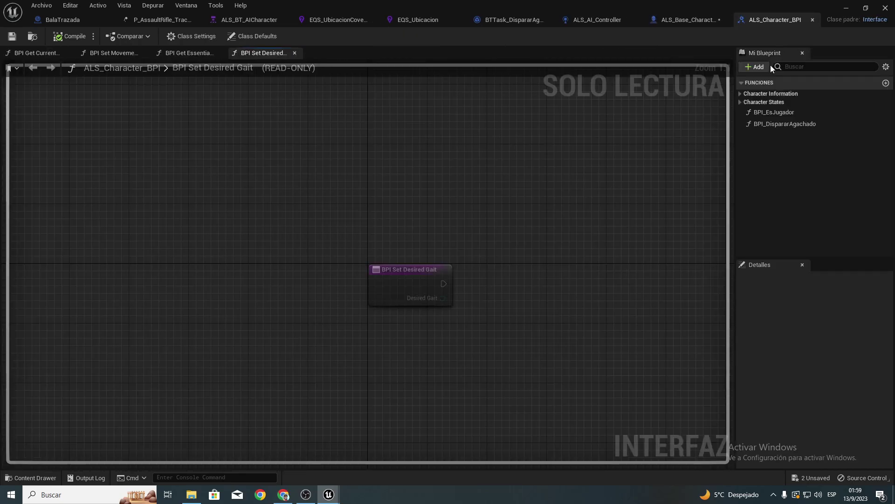
click(760, 66)
click(769, 95)
text(A)
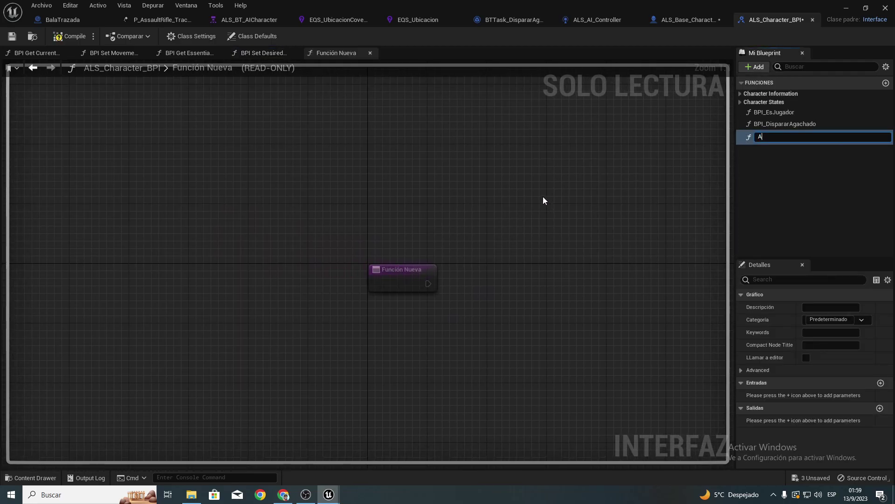
key(BackSpace)
text(BPI_AlertarAliad)
text(os)
key(Return)
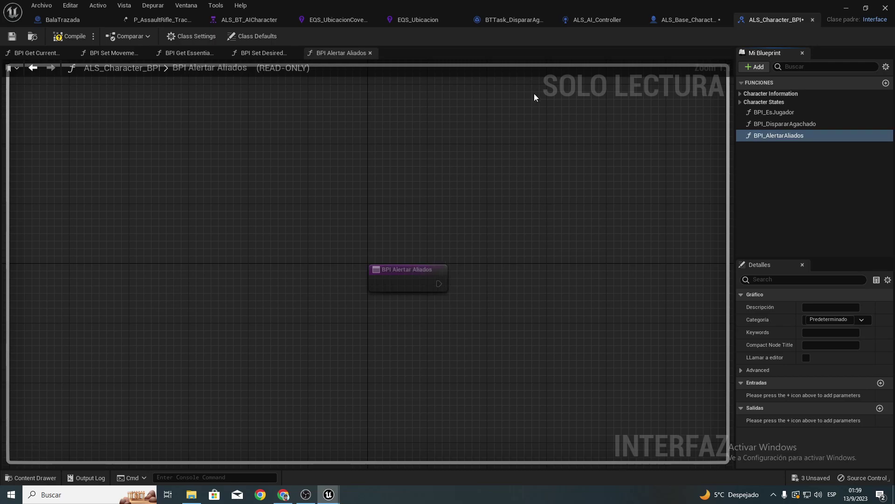
Save the interface and return to ALS_Base_CharacterBP.
click(12, 37)
drag(688, 20, 774, 20)
scroll(435, 215, down, 2)
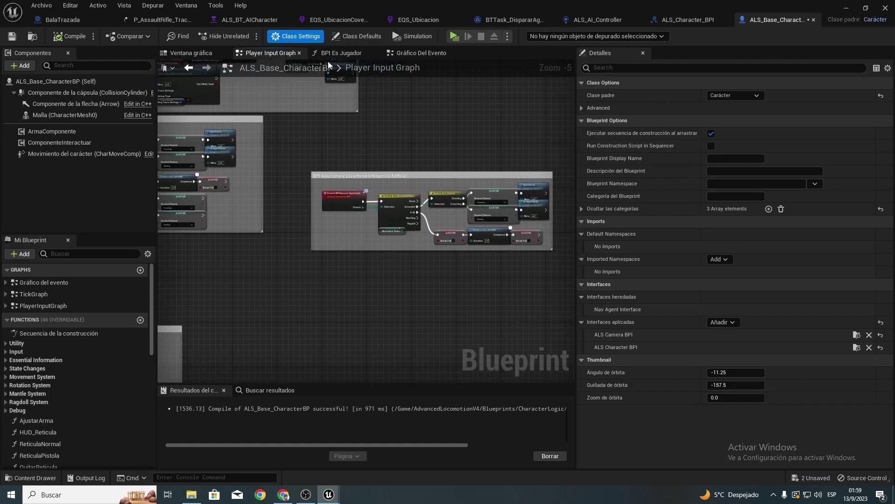
Add the Event BPI Alertar Aliados node to the character's event graph.
click(421, 52)
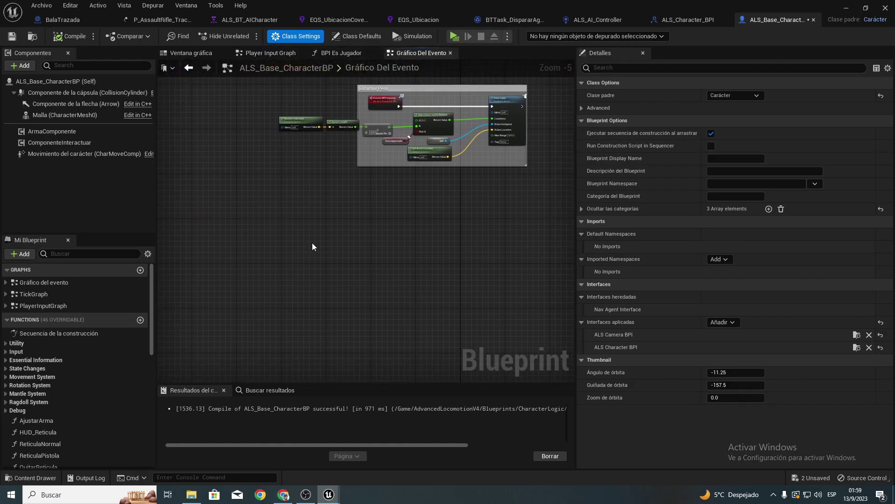
right_click(311, 242)
text(Alertar)
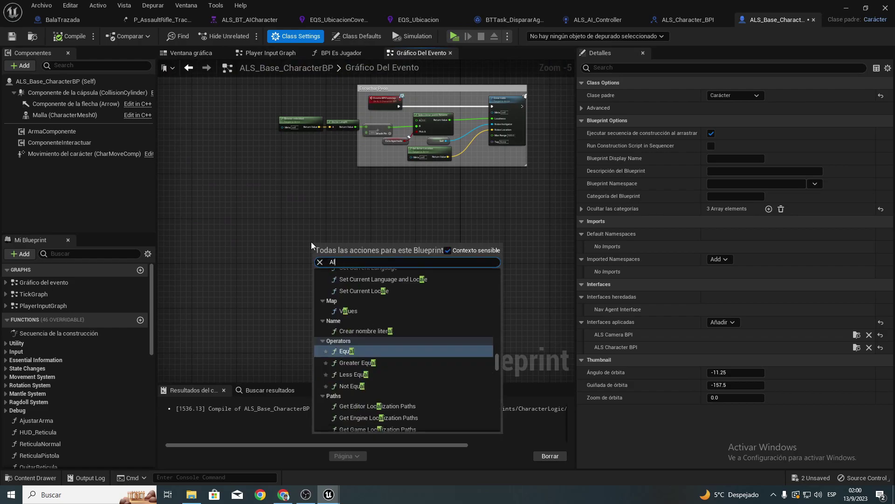
key(Up)
key(Return)
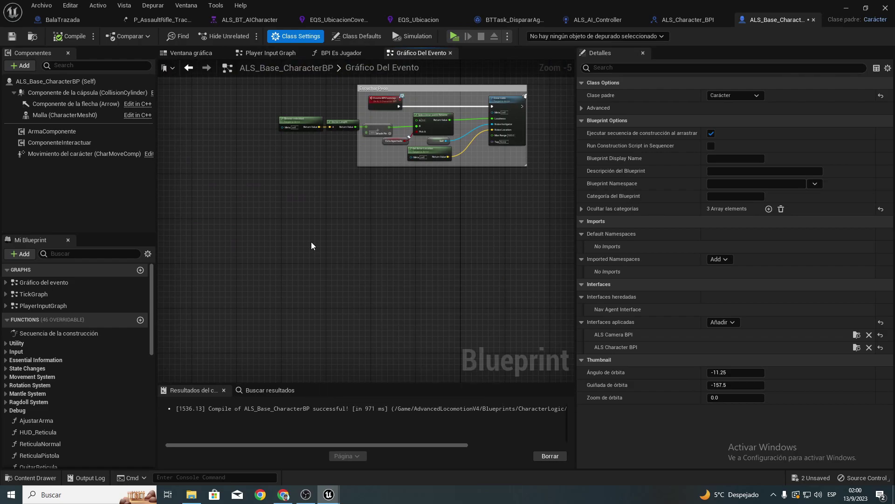
Paste a copy of the existing Crear ruido node and wire the Alertar Aliados event into it.
scroll(339, 228, up, 4)
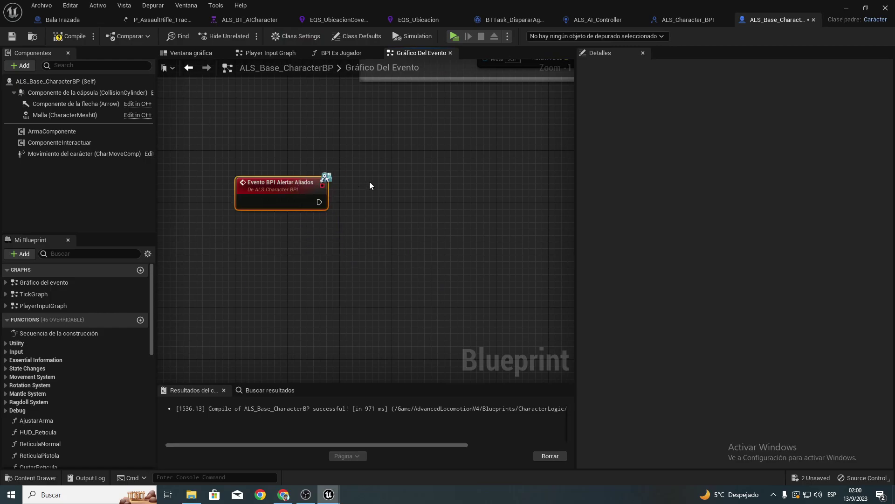
right_drag(307, 262, 387, 212)
click(477, 109)
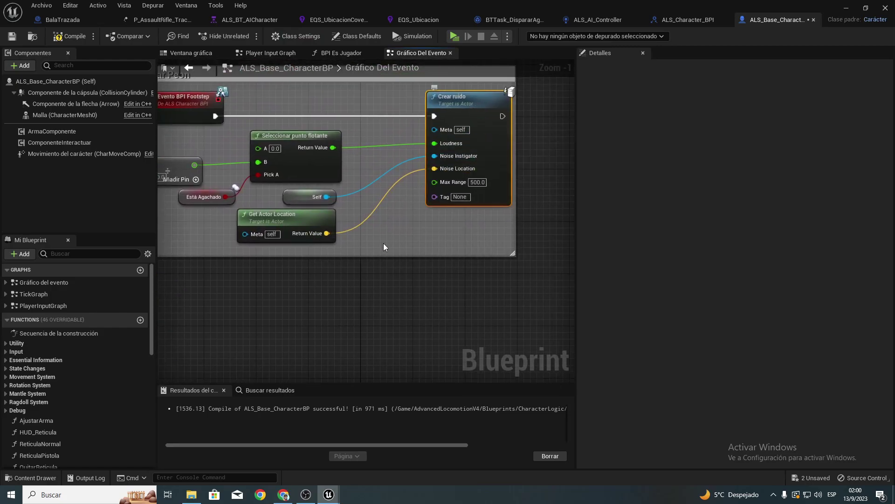
right_drag(343, 278, 426, 160)
key(ctrl+v)
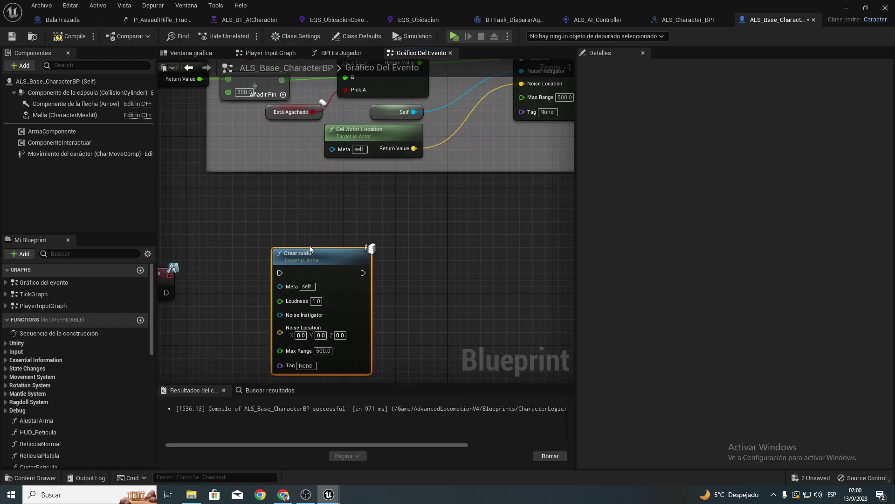
right_drag(234, 262, 340, 173)
mouse_move(273, 204)
mouse_down()
mouse_move(386, 185)
mouse_move(488, 197)
mouse_up()
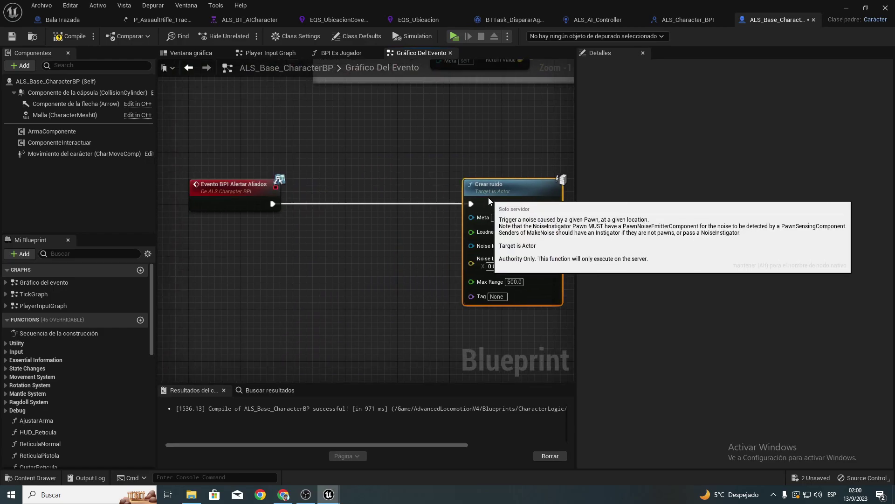
Set the new Crear ruido node's Max Range to 2000, keeping Loudness at 1.0.
mouse_move(384, 203)
right_down()
mouse_move(278, 205)
mouse_move(196, 326)
mouse_move(325, 359)
right_up()
scroll(277, 205, up, 1)
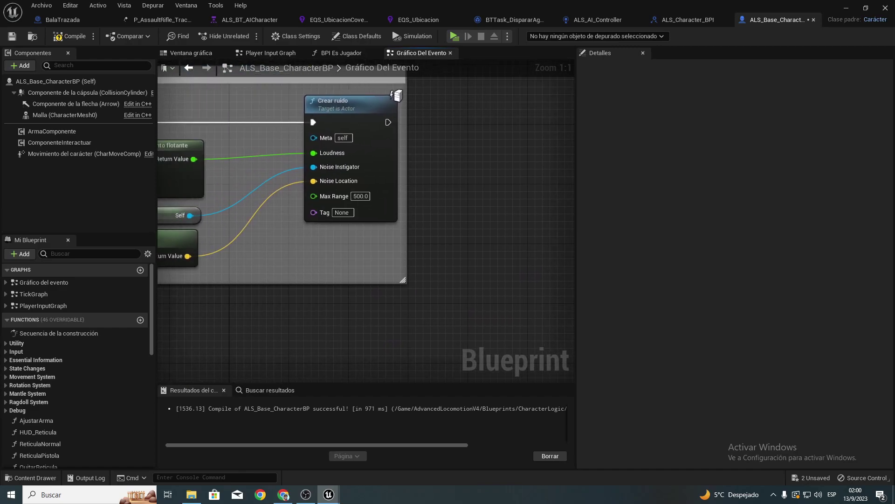
right_drag(280, 116, 345, 256)
right_drag(242, 106, 298, 223)
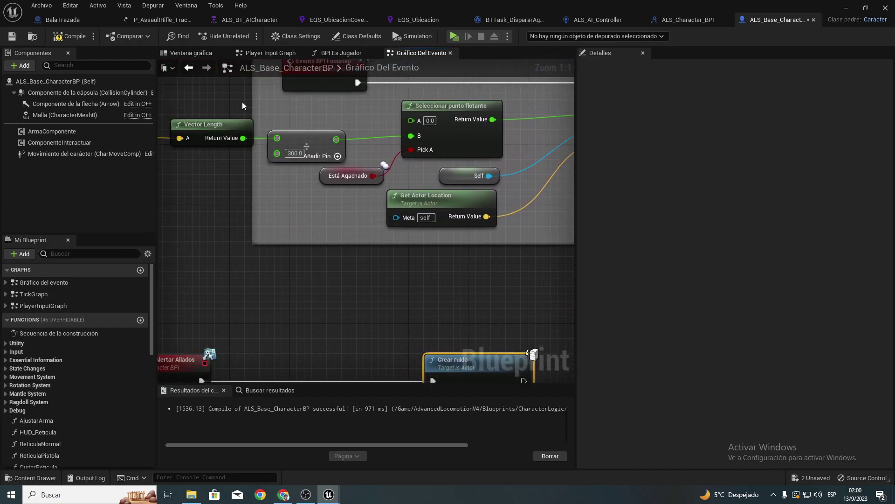
right_drag(261, 326, 249, 164)
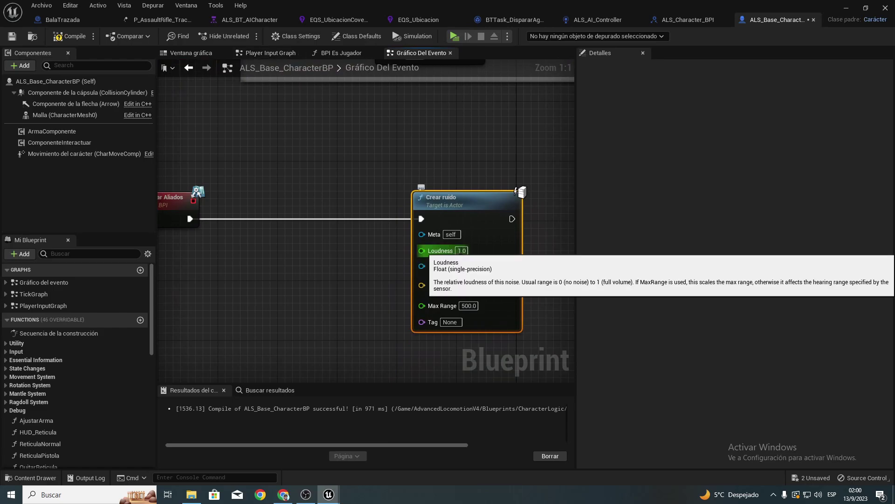
click(462, 250)
text(2000)
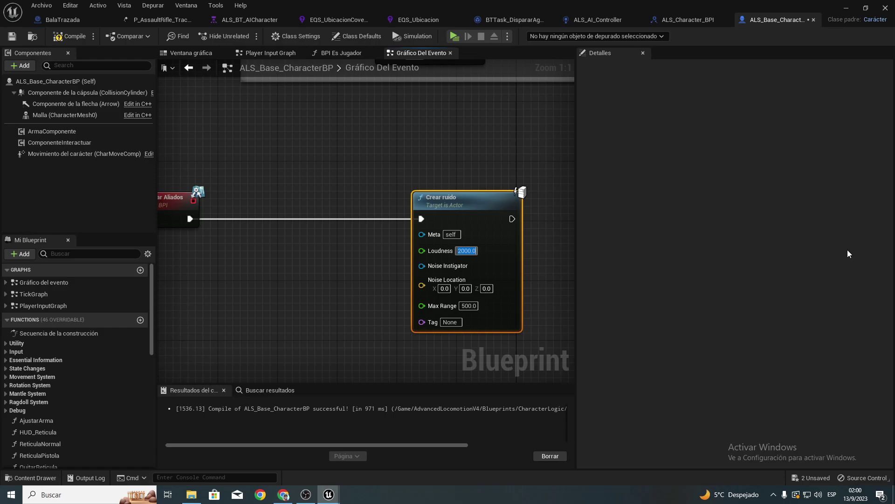
key(Return)
right_drag(233, 243, 297, 243)
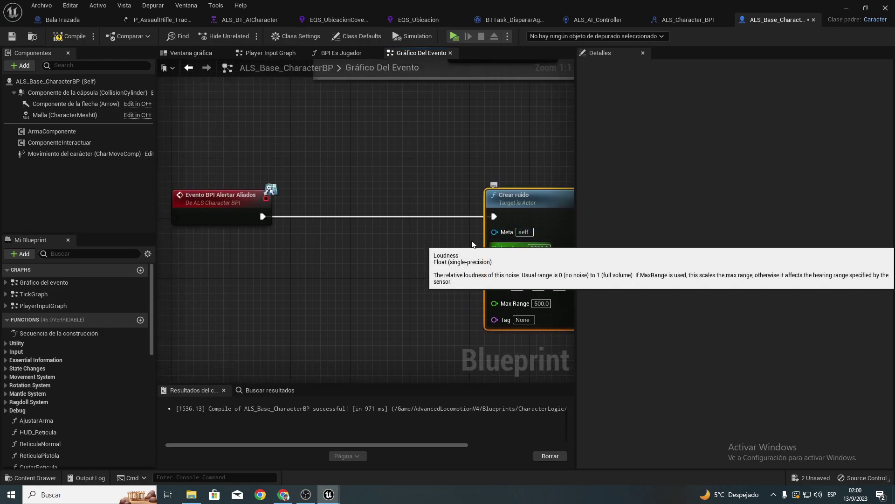
mouse_move(387, 238)
right_down()
mouse_move(325, 253)
mouse_move(282, 173)
mouse_move(274, 196)
right_up()
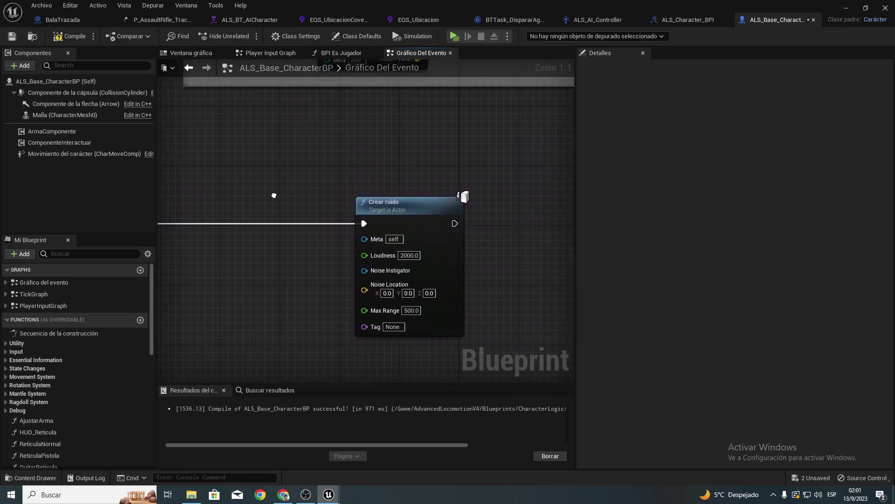
click(408, 254)
text(1)
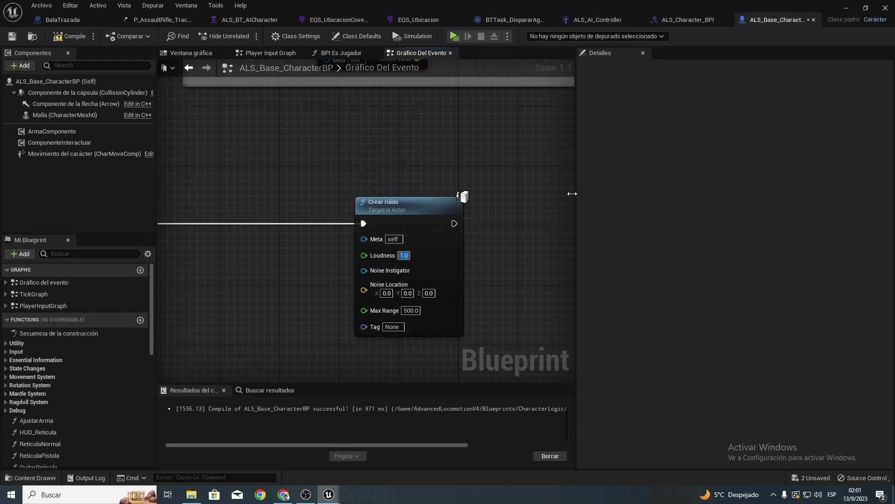
key(Tab)
Feed Get Actor Location into Noise Location and Self into Noise Instigator.
right_drag(334, 321, 429, 269)
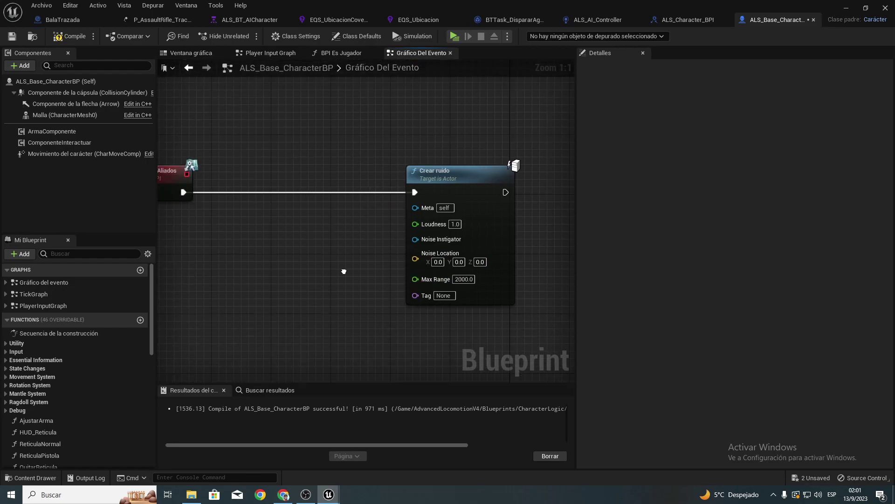
drag(459, 238, 354, 267)
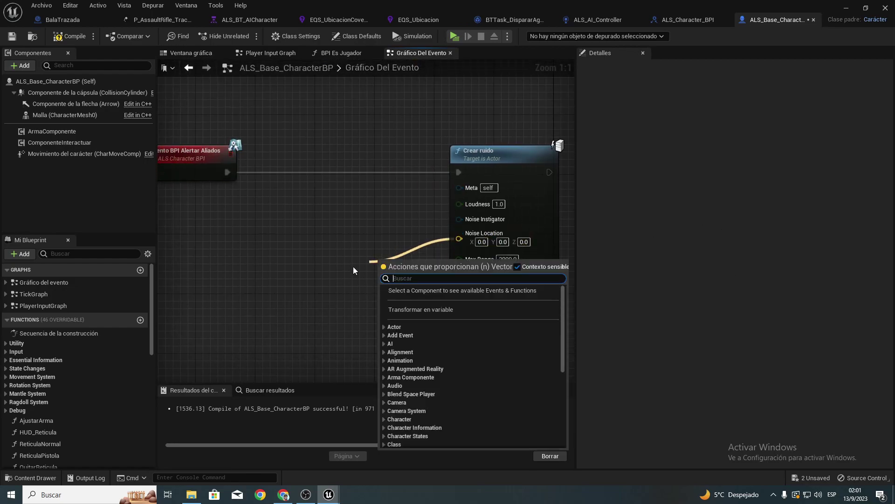
text(getactor)
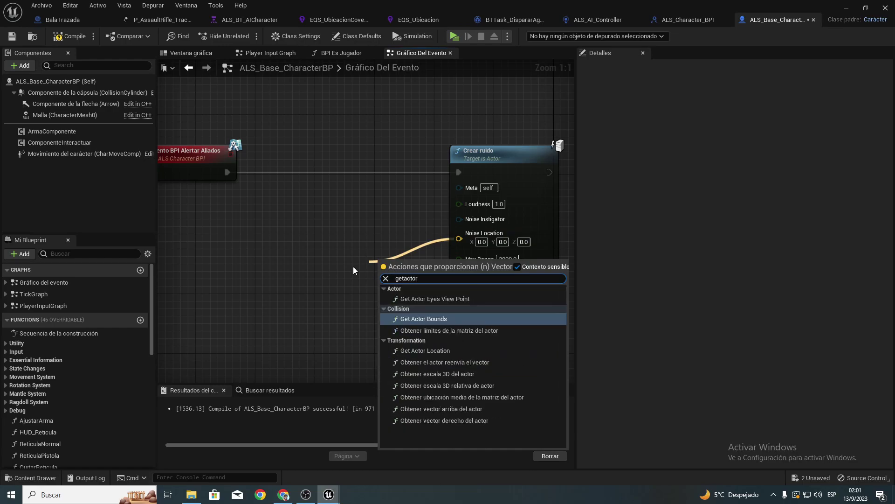
text(loc)
key(Return)
drag(399, 280, 279, 273)
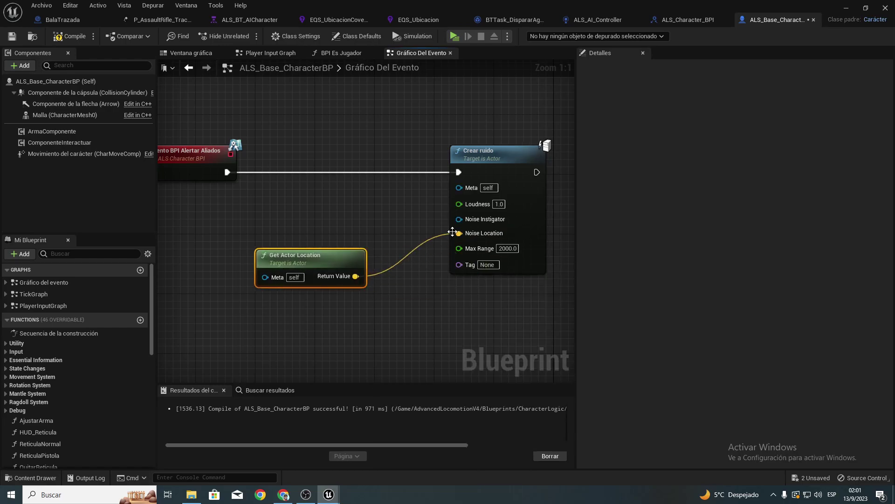
mouse_move(459, 219)
mouse_down()
mouse_move(273, 211)
mouse_move(305, 222)
mouse_up()
text(self)
key(Return)
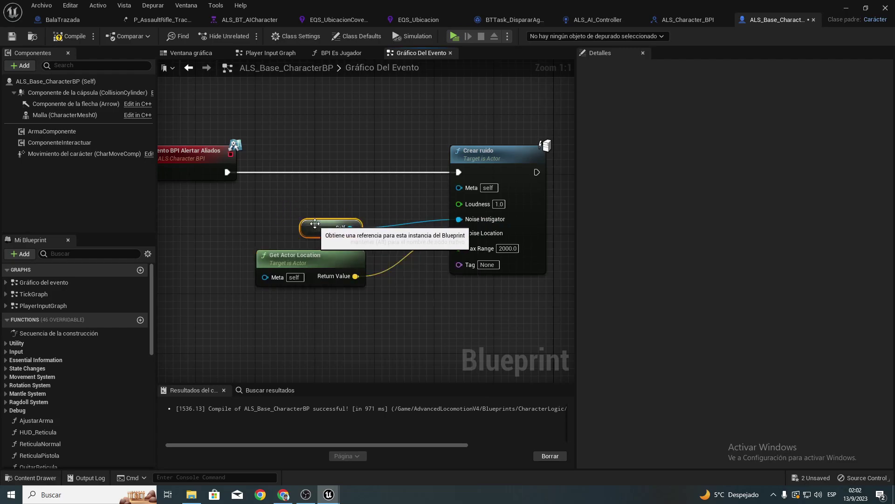
right_drag(315, 223, 227, 257)
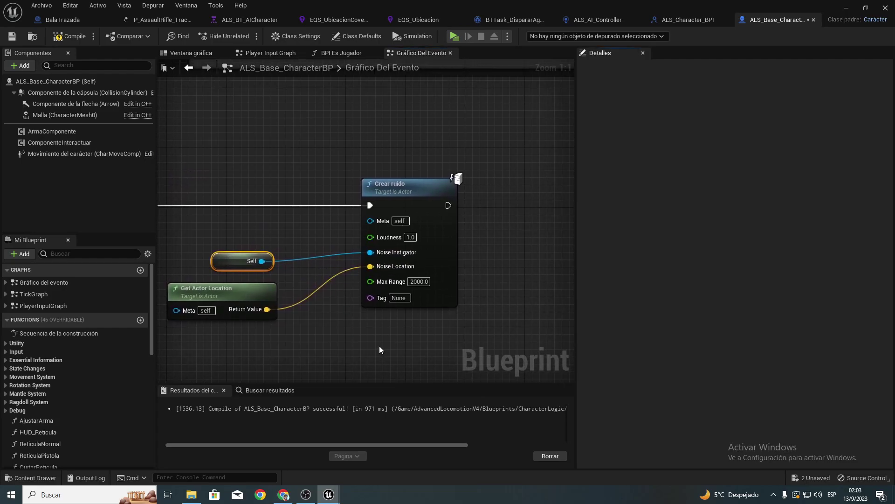
Save the character blueprint and create task BTTask_AlertarAliados based on BTTask_BlueprintBase.
click(12, 37)
click(234, 20)
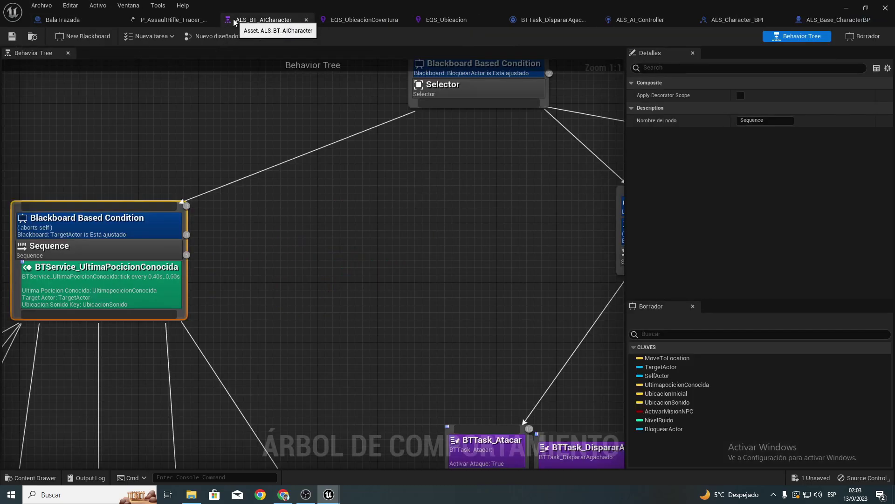
scroll(245, 104, down, 3)
right_drag(224, 140, 422, 202)
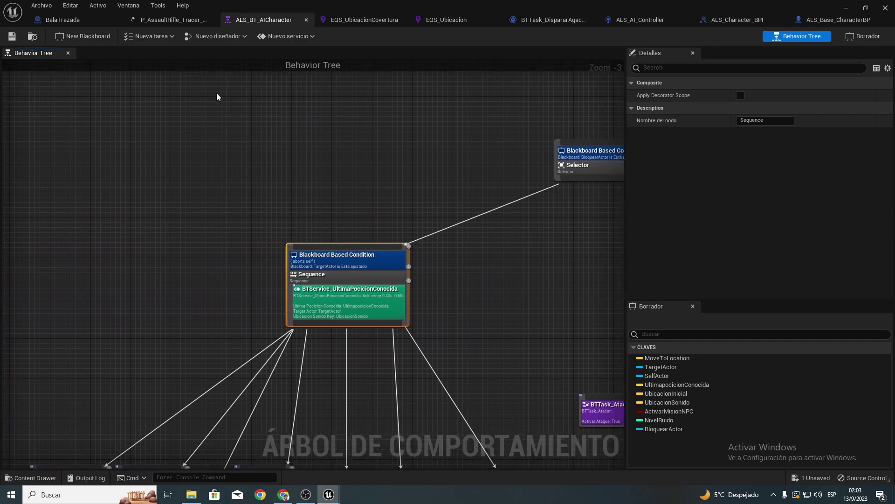
click(146, 37)
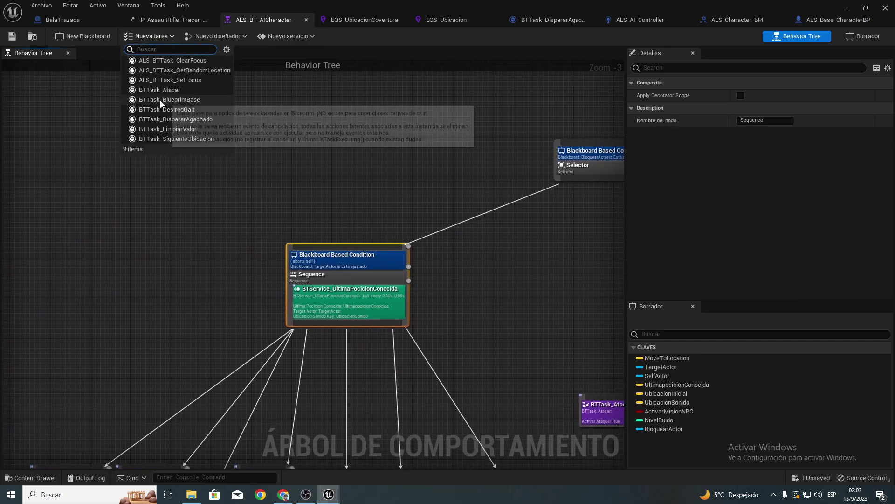
click(185, 101)
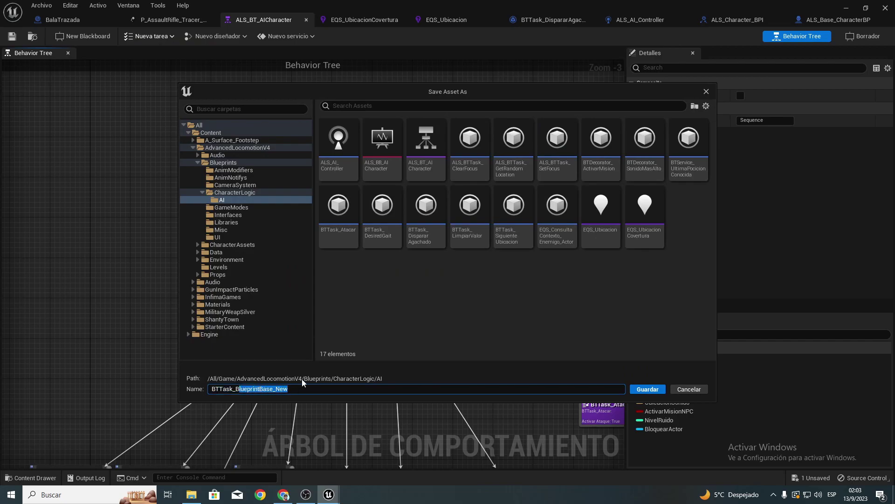
key(BackSpace)
key(BackSpace)
text(AI)
text(ertarAli)
text(a)
text(d)
key(Return)
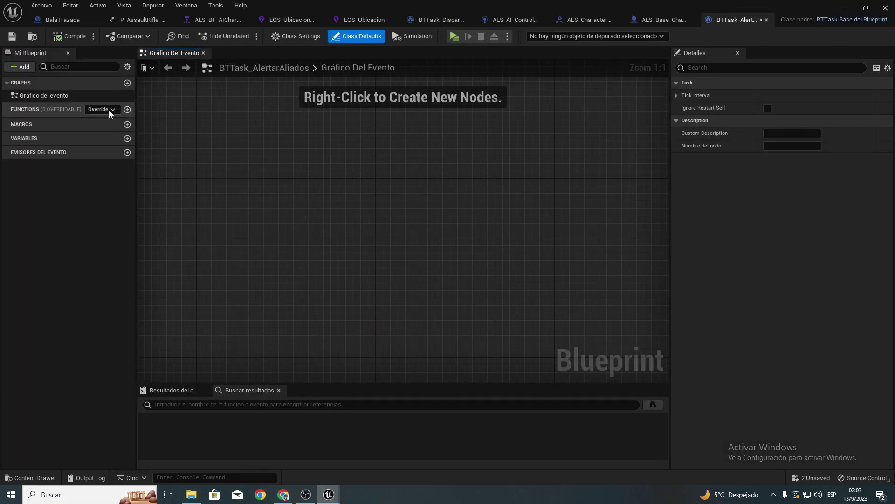
Add Event Receive Execute AI and an instance-editable TargetEnemy Blackboard Key Selector variable.
click(108, 110)
click(149, 146)
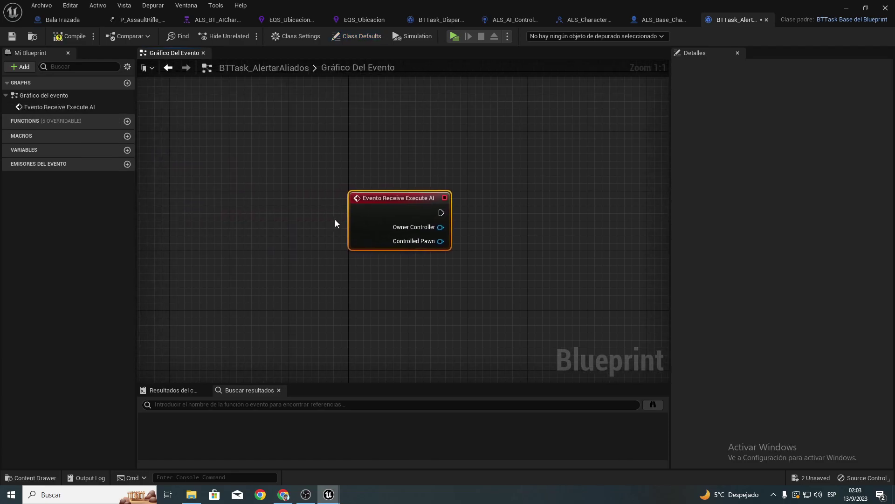
click(127, 150)
text(TargetEnemy)
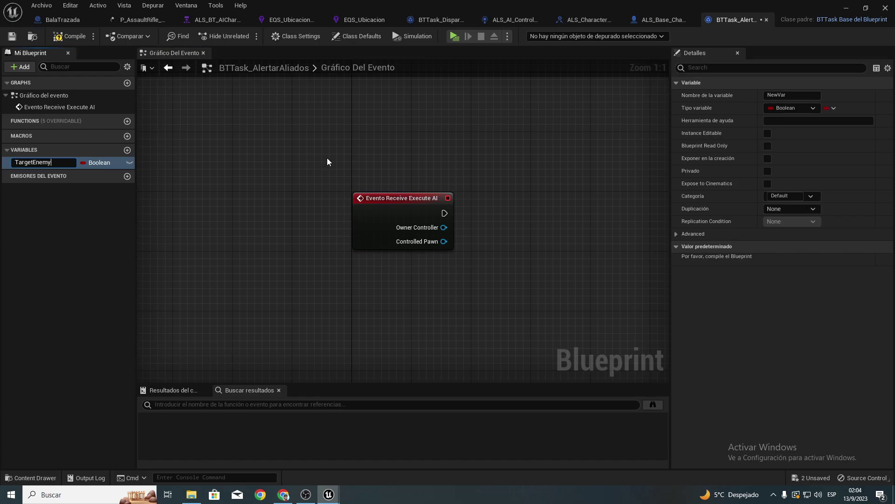
click(787, 108)
text(lack)
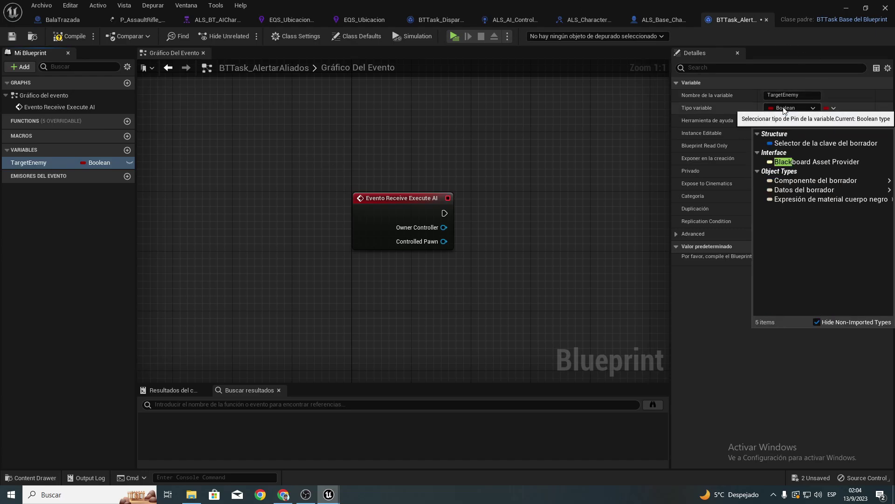
key(Up)
key(Return)
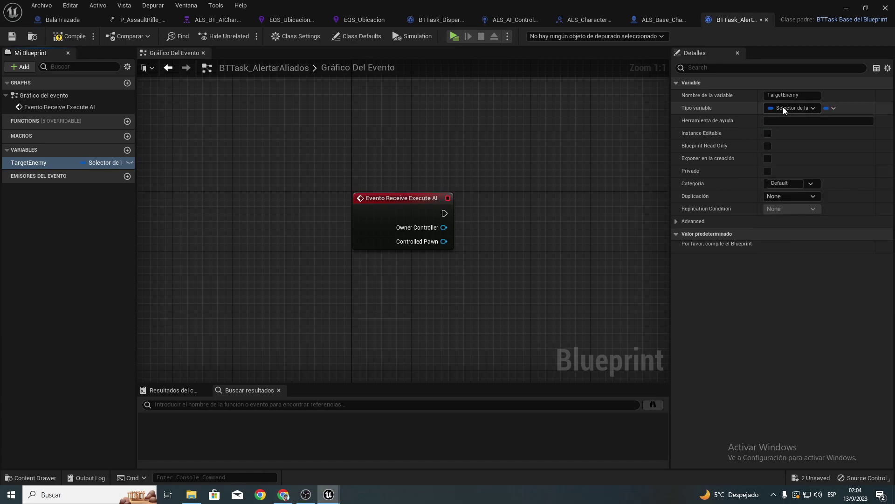
click(131, 163)
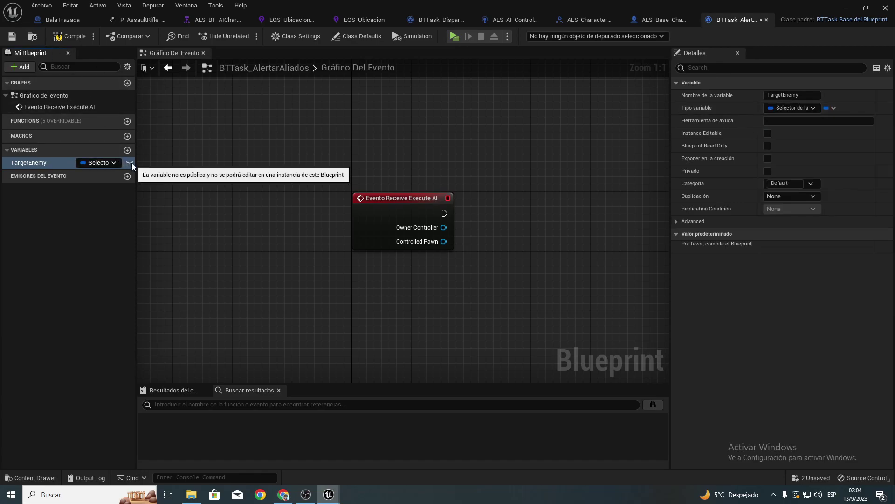
Compile and save the BTTask_AlertarAliados blueprint.
click(65, 38)
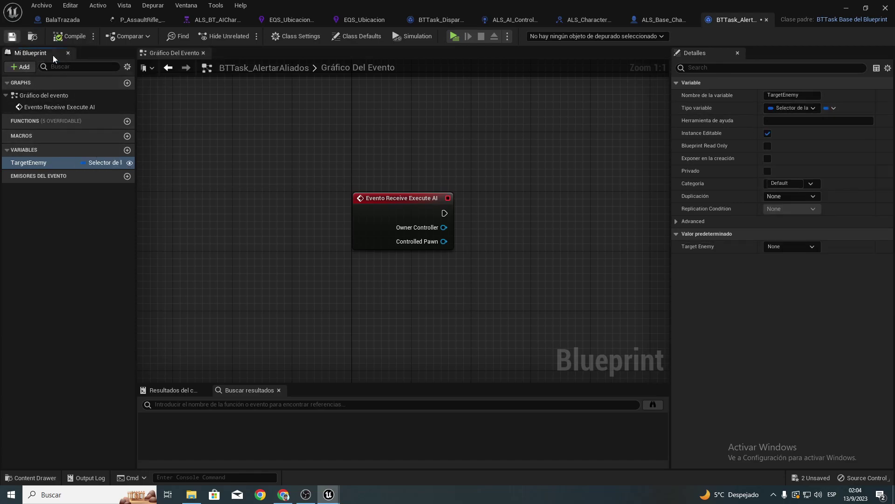
key(ctrl+s)
right_drag(510, 176, 328, 166)
click(112, 194)
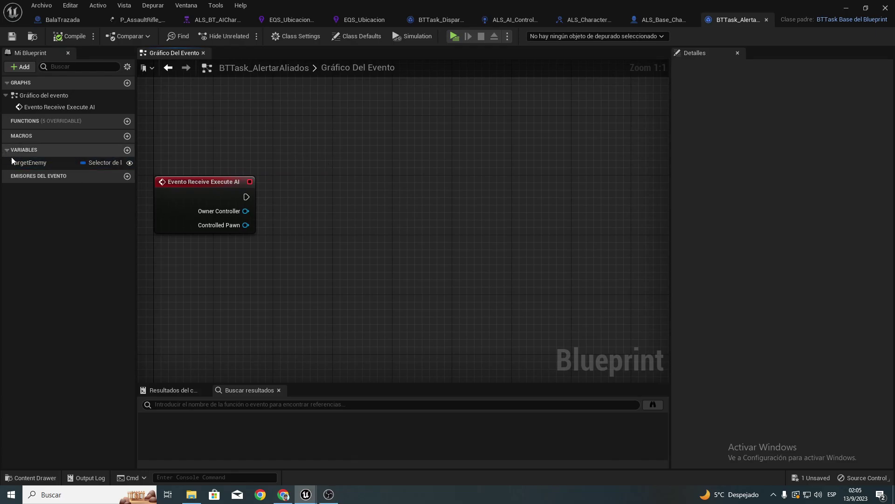
Place a TargetEnemy getter in the task graph, removing a wrongly added vector setter.
mouse_move(13, 161)
mouse_down()
mouse_move(221, 271)
mouse_move(278, 270)
mouse_up()
click(238, 286)
text(ajust)
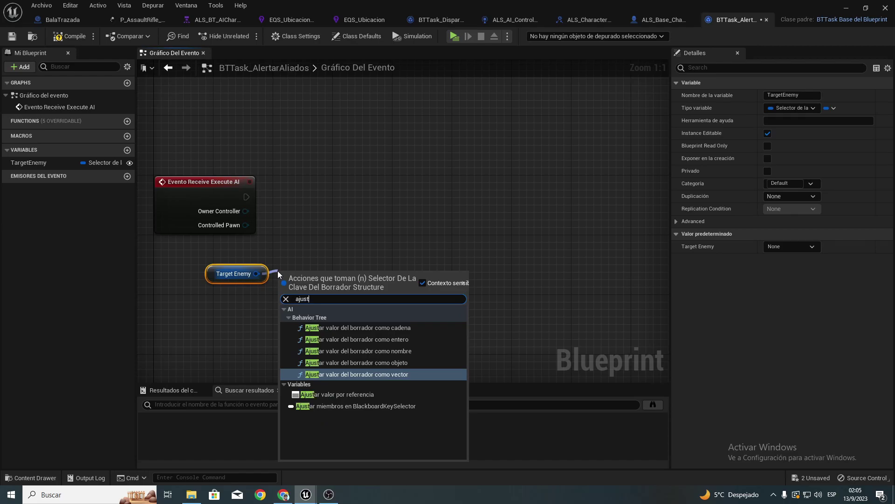
text(arvalo)
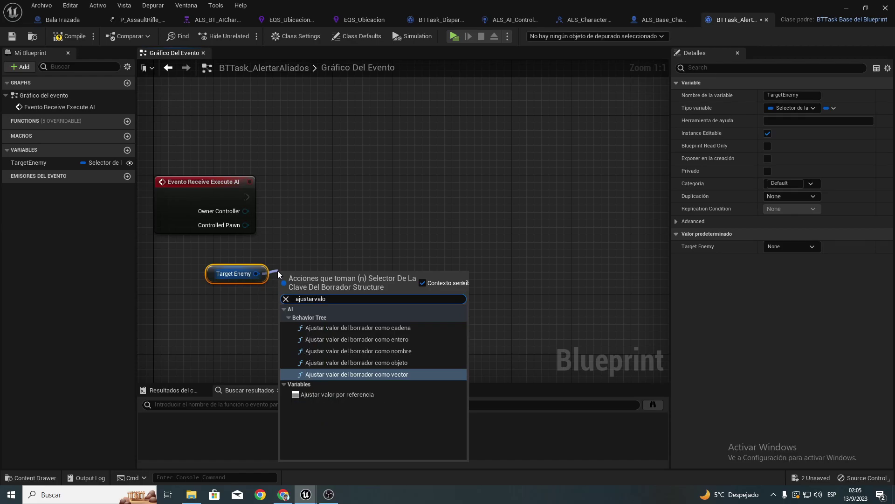
key(Up)
key(Up)
key(Up)
key(Down)
key(Down)
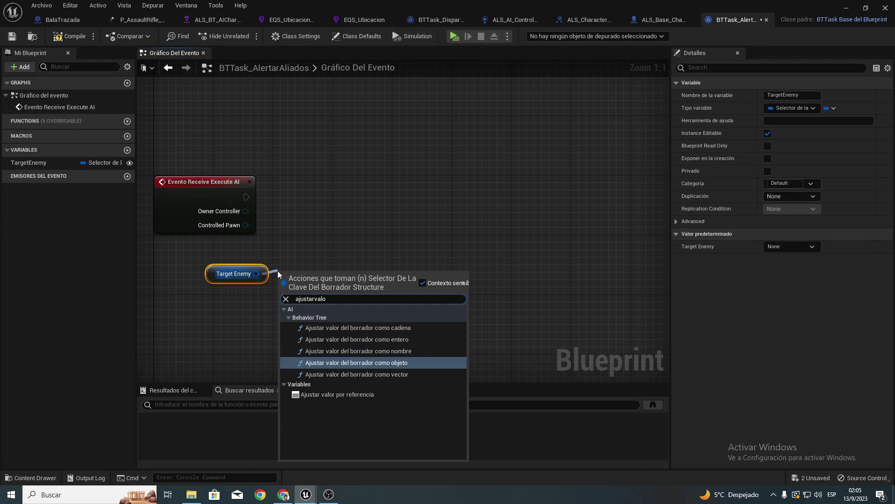
key(Down)
key(Return)
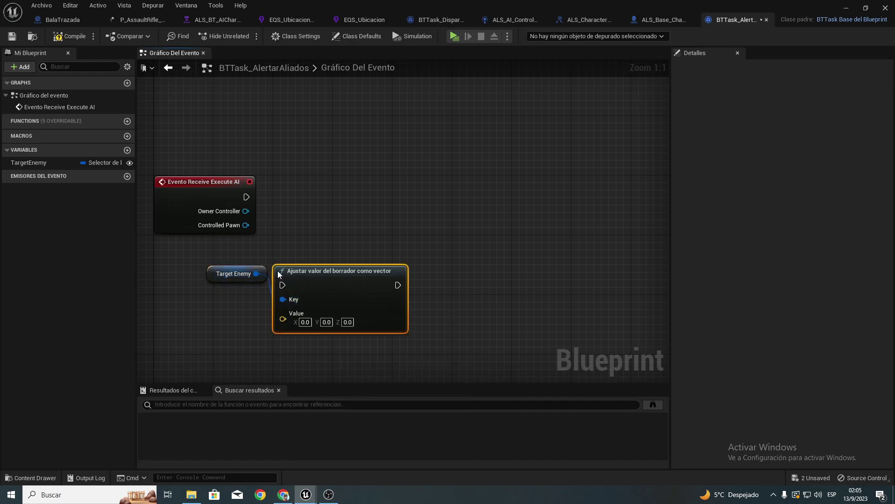
key(Delete)
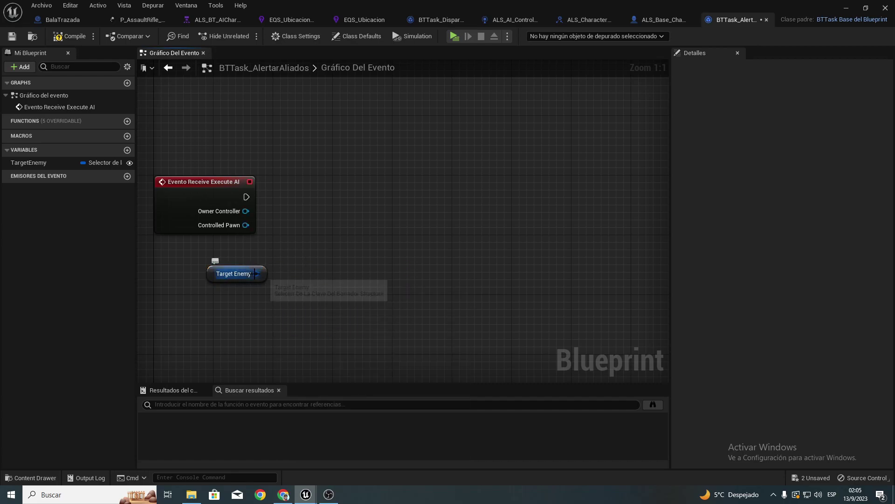
Get the blackboard value as actor from TargetEnemy and call BPI Alertar Aliados on it.
drag(256, 274, 273, 273)
text(obtee)
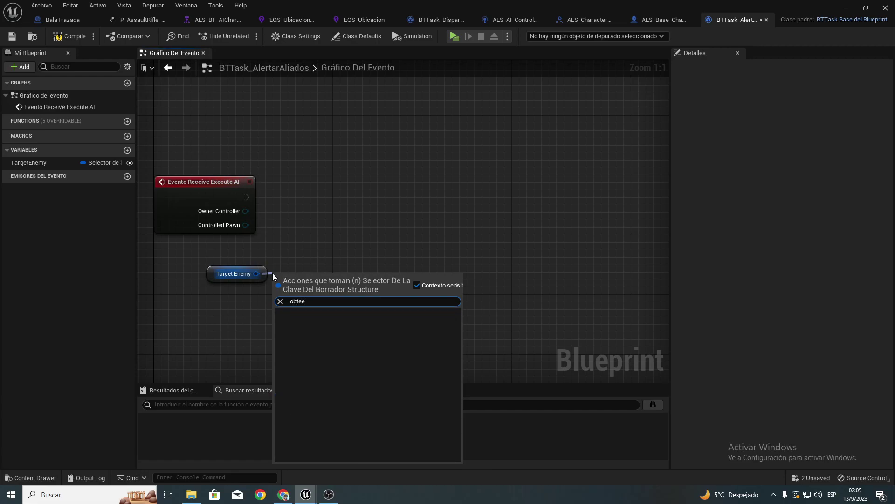
key(BackSpace)
text(ner)
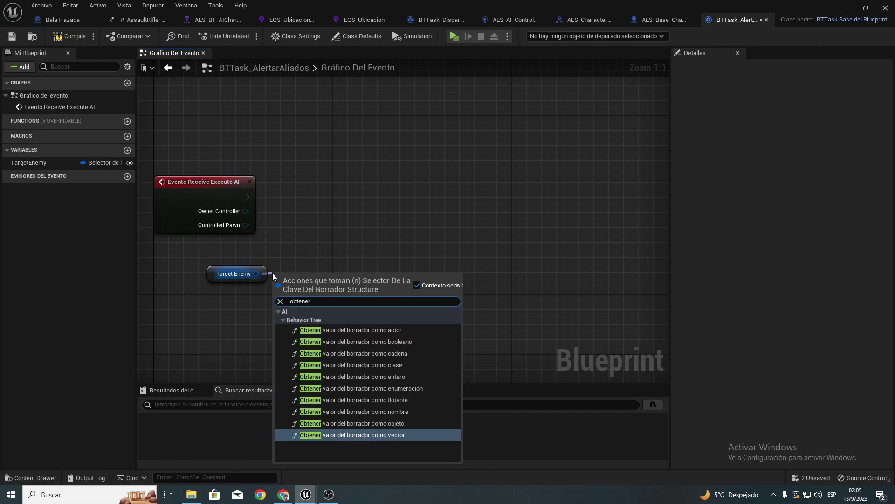
click(381, 330)
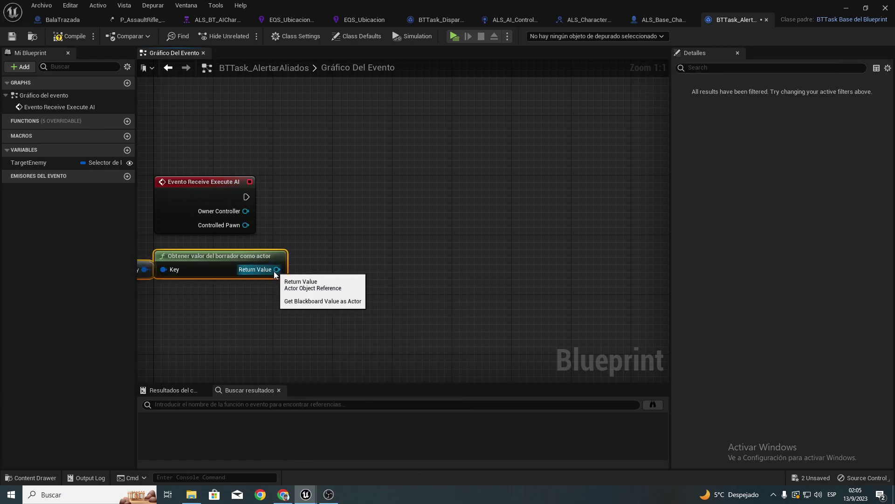
drag(277, 269, 352, 219)
text(al)
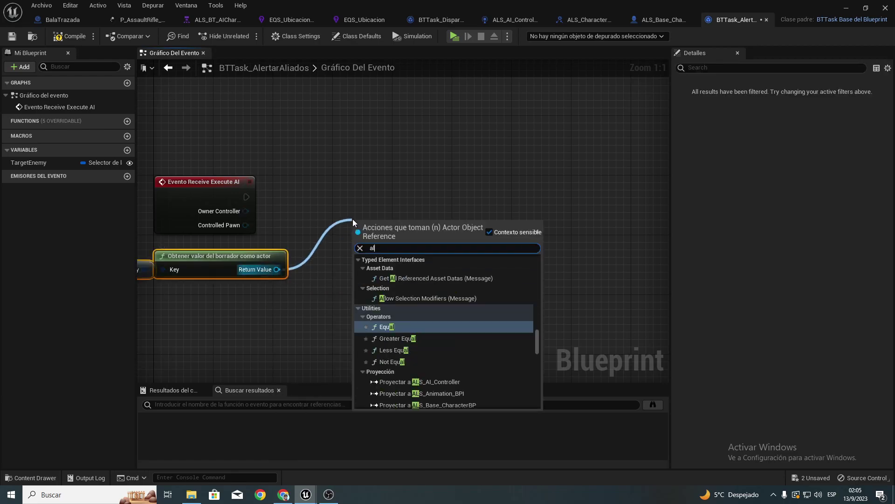
text(ertar)
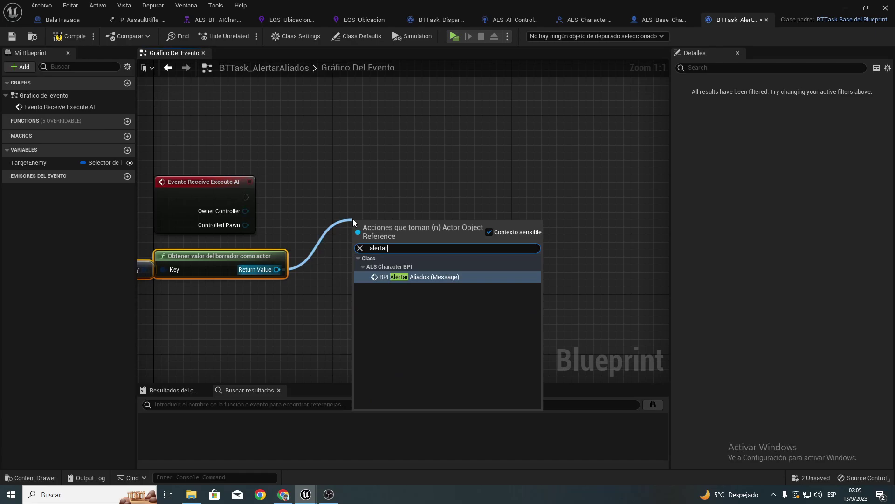
key(Return)
Follow the alert with Finalizar ejecutar set to Success, then compile the task.
mouse_move(359, 214)
mouse_down()
mouse_move(297, 205)
mouse_move(319, 195)
mouse_up()
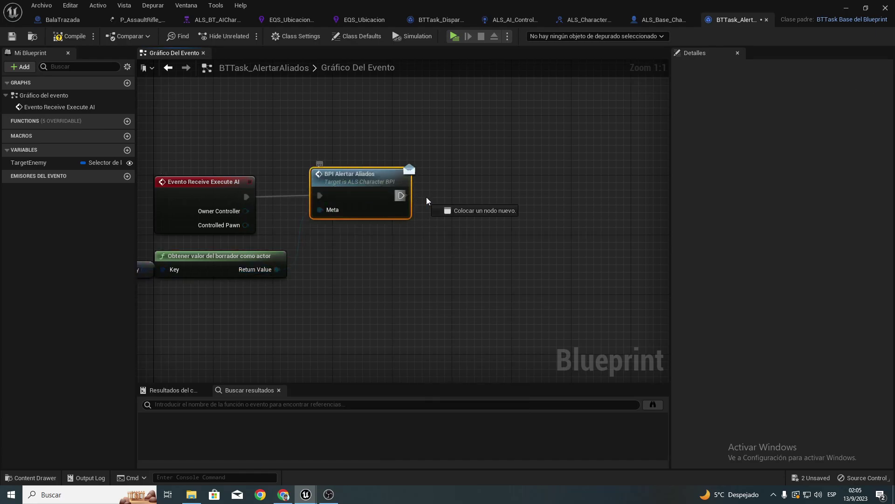
drag(401, 196, 445, 196)
text(finali)
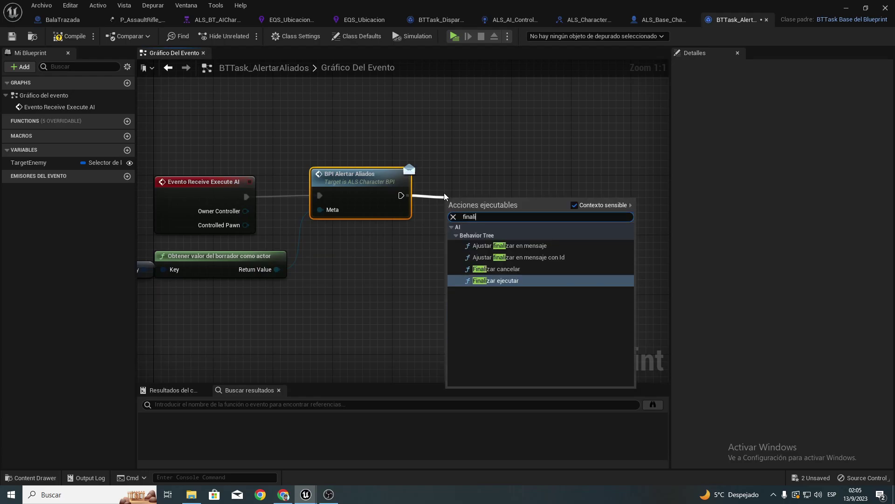
key(Return)
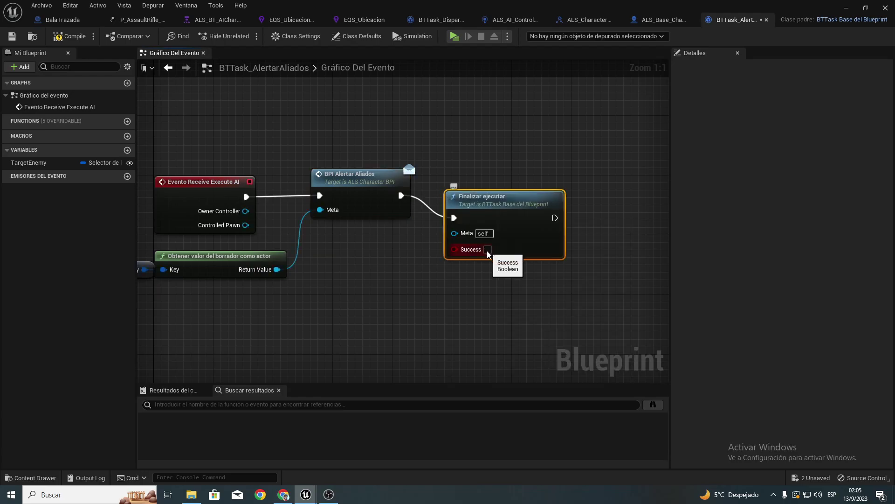
click(488, 250)
drag(488, 205, 487, 183)
drag(190, 160, 528, 228)
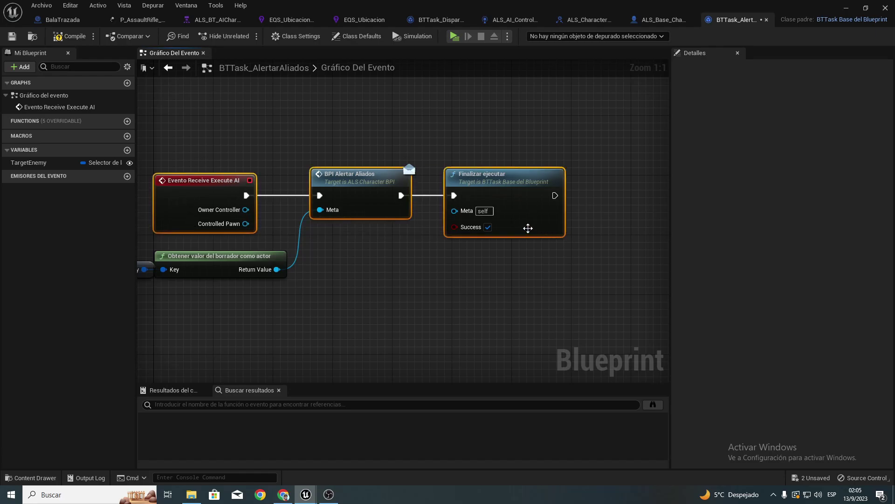
click(70, 36)
click(356, 158)
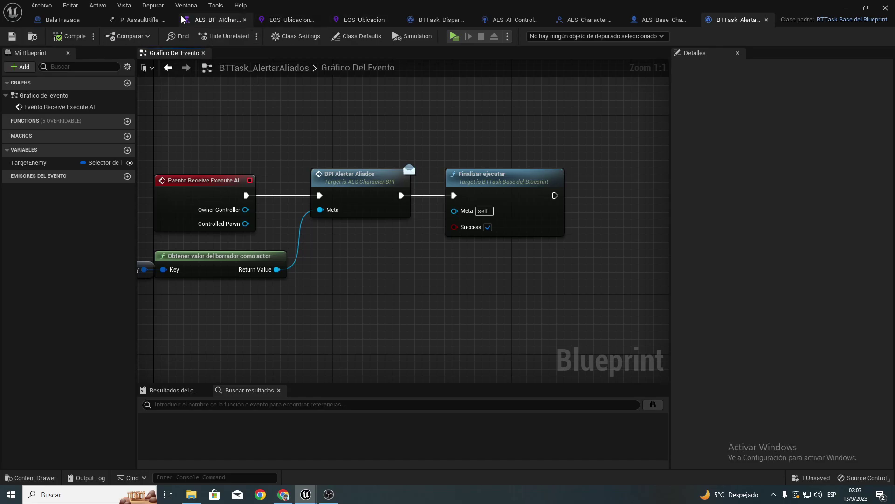
Add BTTask Alertar Aliados as a new child of the Sequence in ALS_BT_AICharacter.
click(228, 20)
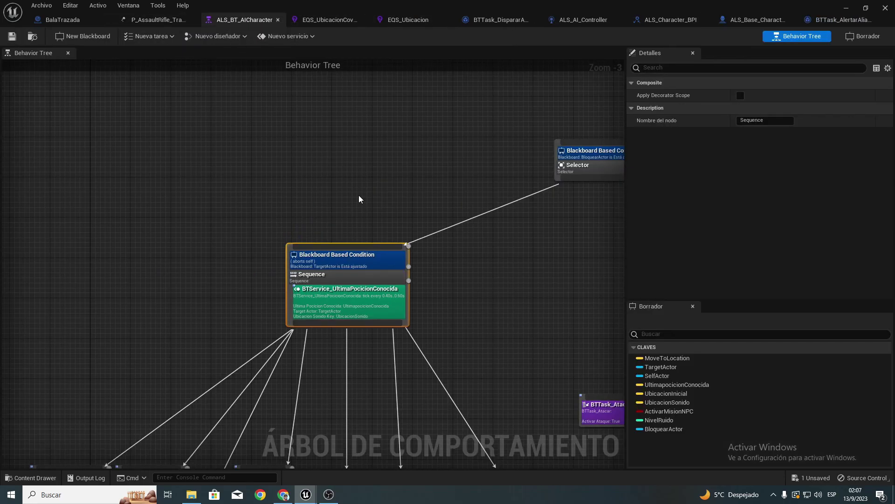
right_drag(359, 195, 371, 10)
scroll(336, 266, up, 2)
scroll(336, 261, up, 1)
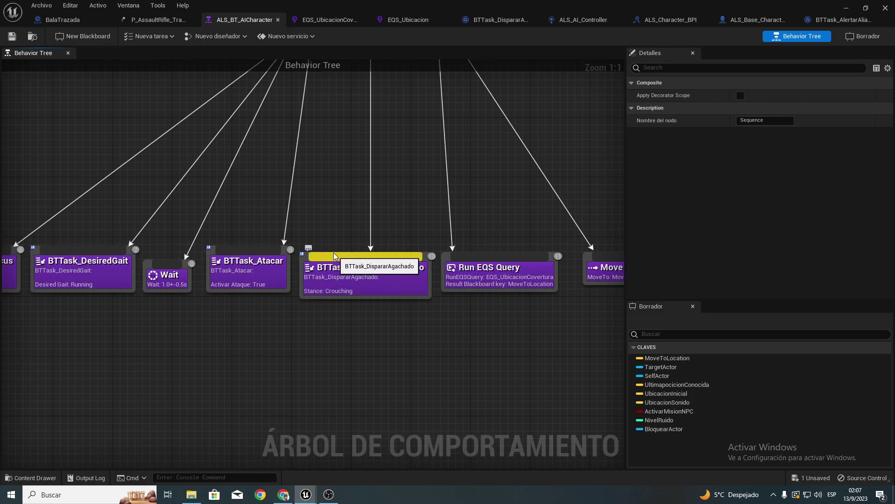
right_drag(334, 253, 354, 245)
drag(369, 121, 312, 424)
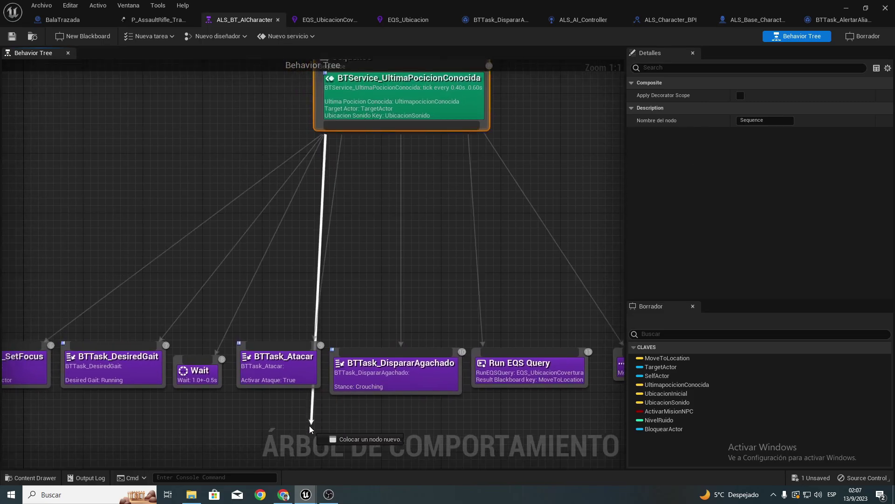
text(aler)
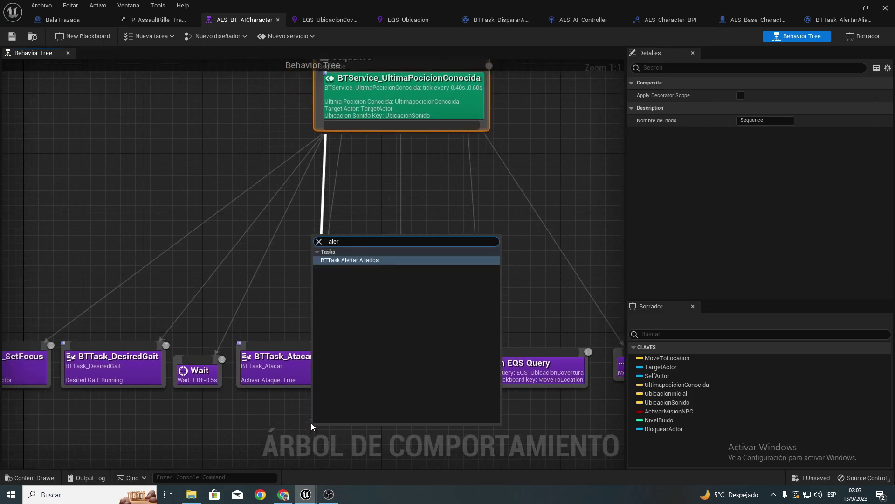
key(Return)
right_drag(328, 393, 288, 267)
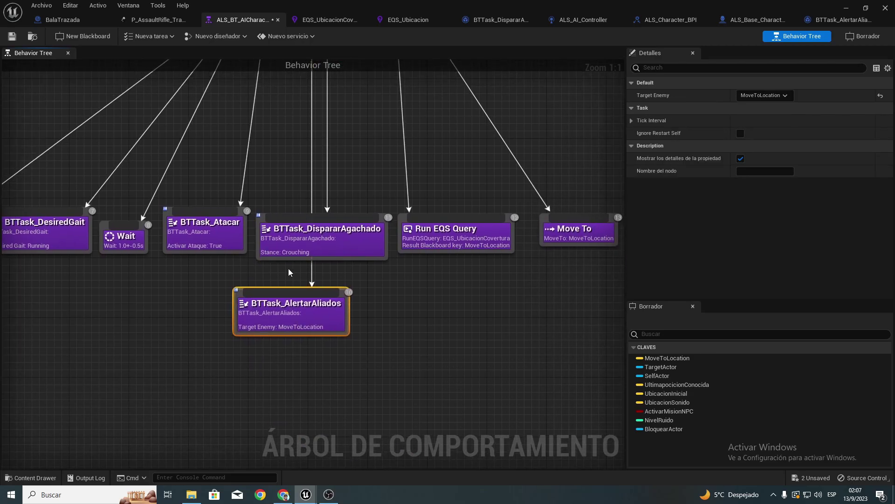
Rearrange the children so AlertarAliados sits between BTTask_Atacar and BTTask_DispararAgachado.
drag(309, 316, 262, 308)
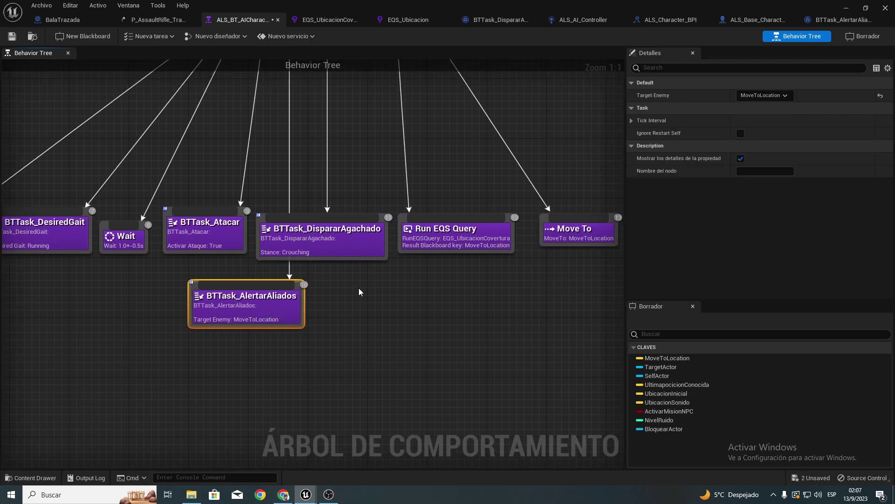
scroll(359, 287, down, 3)
mouse_move(406, 268)
mouse_down()
mouse_move(510, 247)
mouse_move(553, 290)
mouse_up()
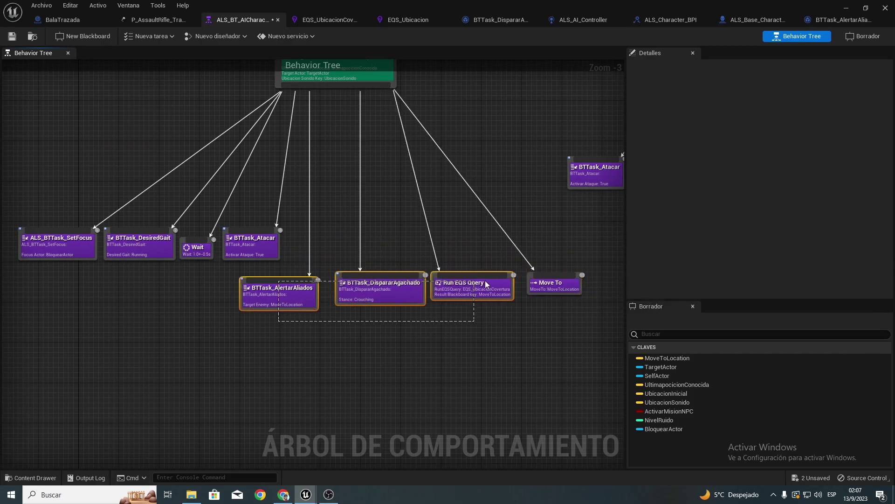
shift+click(549, 289)
drag(549, 289, 595, 241)
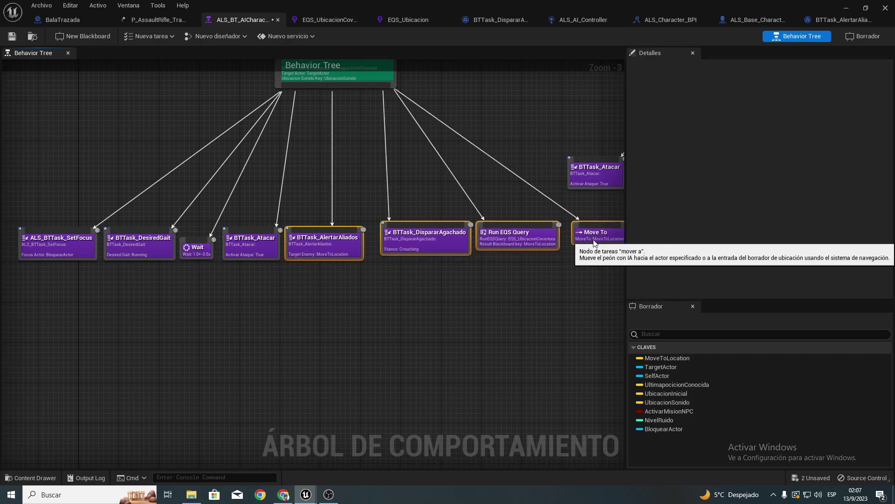
Inspect the Sequence node, its lower task nodes and the Blackboard Based Condition decorator.
right_drag(595, 241, 554, 372)
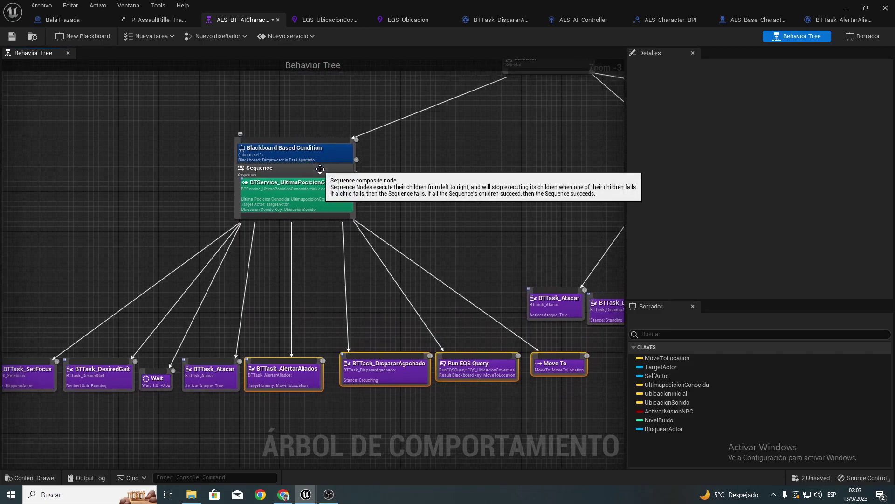
click(320, 169)
scroll(293, 260, down, 3)
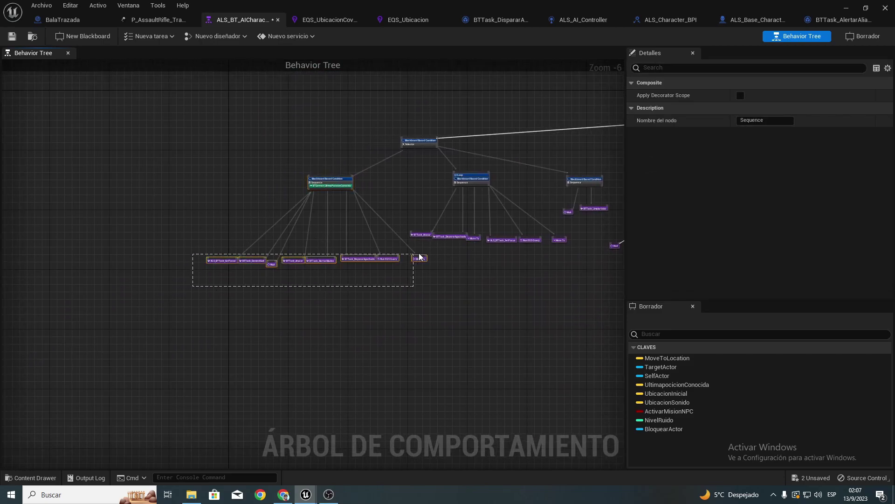
drag(424, 254, 424, 256)
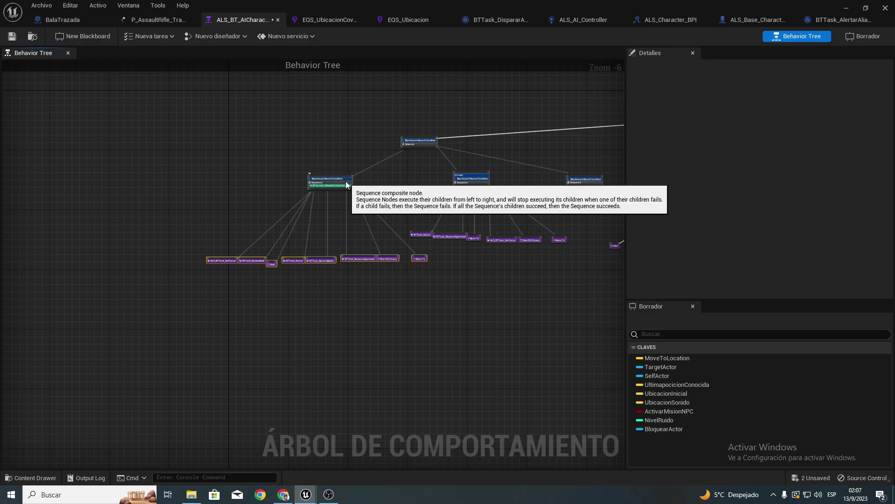
click(347, 180)
scroll(326, 181, up, 6)
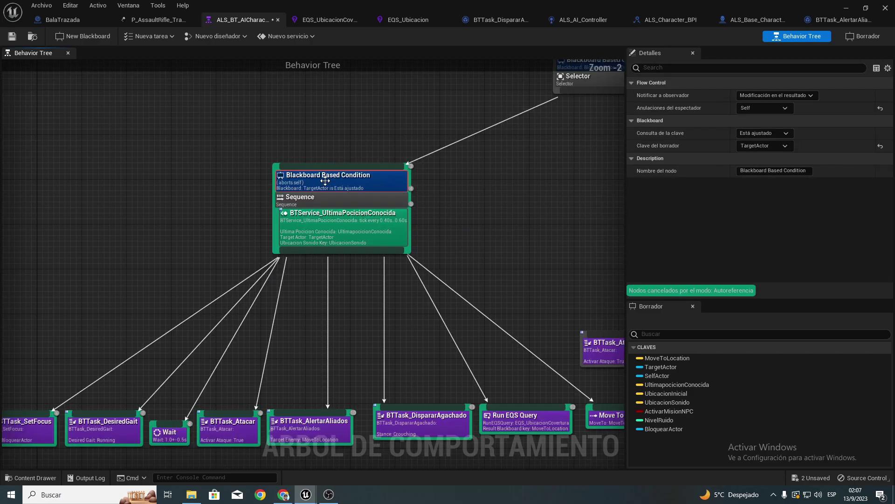
scroll(327, 182, down, 6)
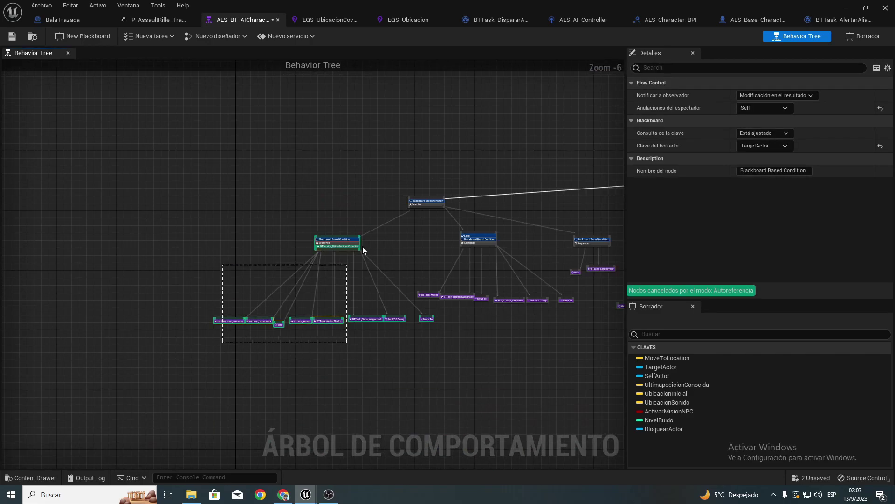
drag(393, 216, 394, 218)
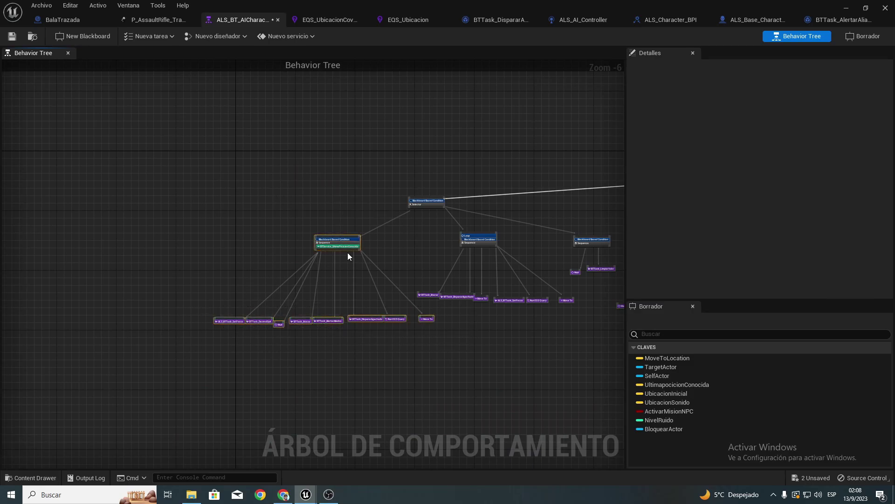
scroll(336, 264, up, 6)
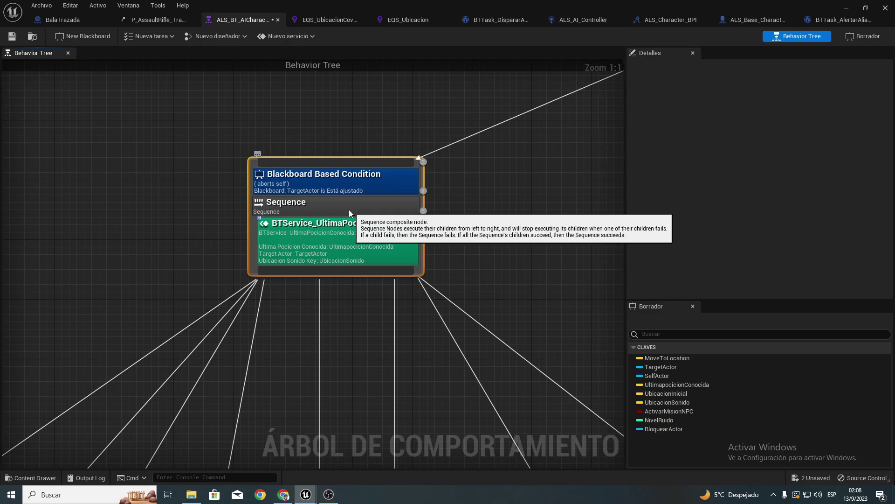
Nudge the Sequence node's position and pan to the DesiredGait and Wait task nodes beneath it.
drag(349, 209, 206, 227)
scroll(351, 236, down, 8)
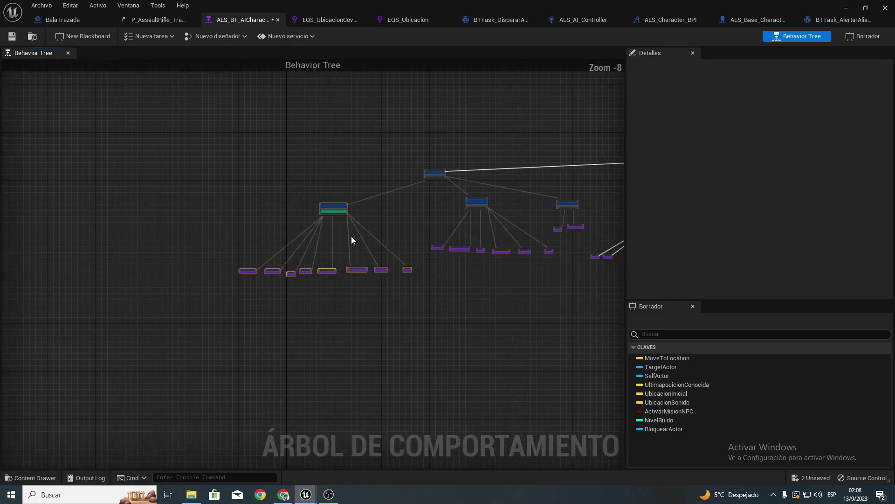
click(333, 207)
scroll(333, 207, up, 4)
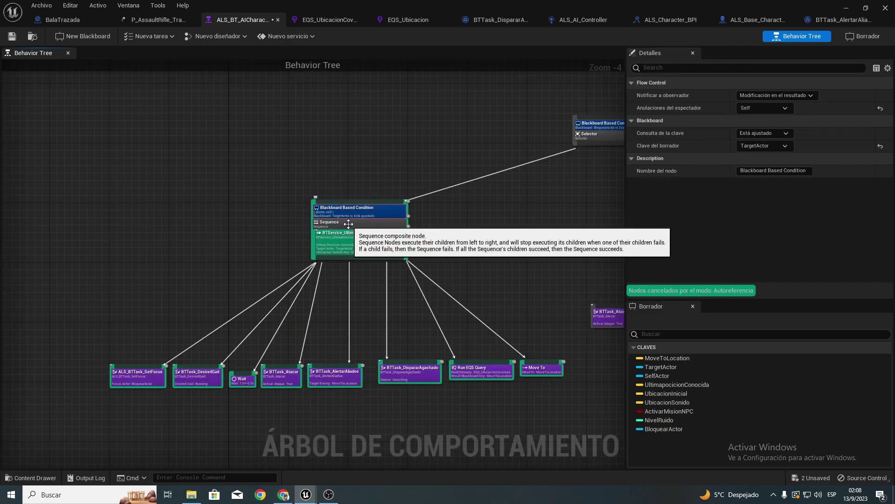
scroll(467, 258, up, 3)
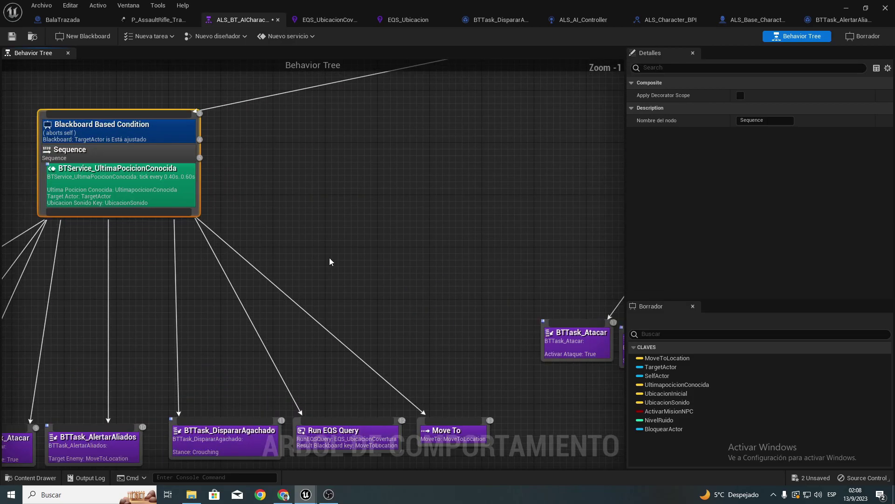
right_drag(310, 253, 468, 275)
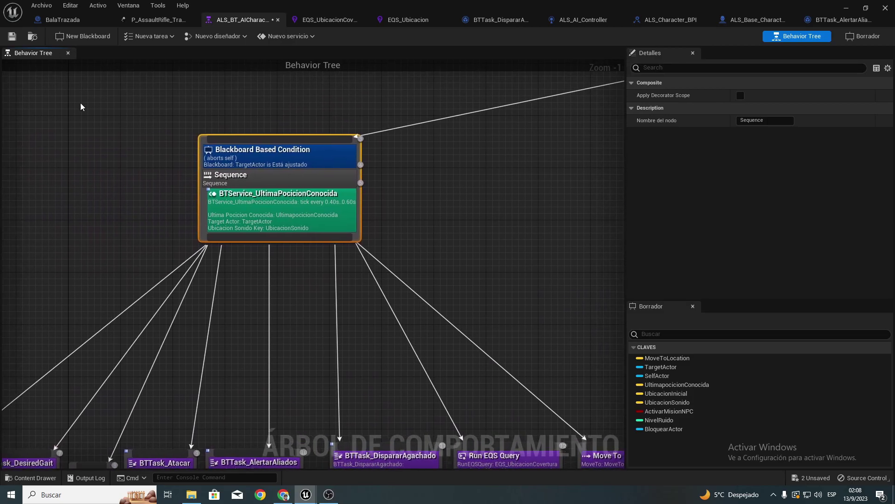
right_drag(275, 348, 166, 106)
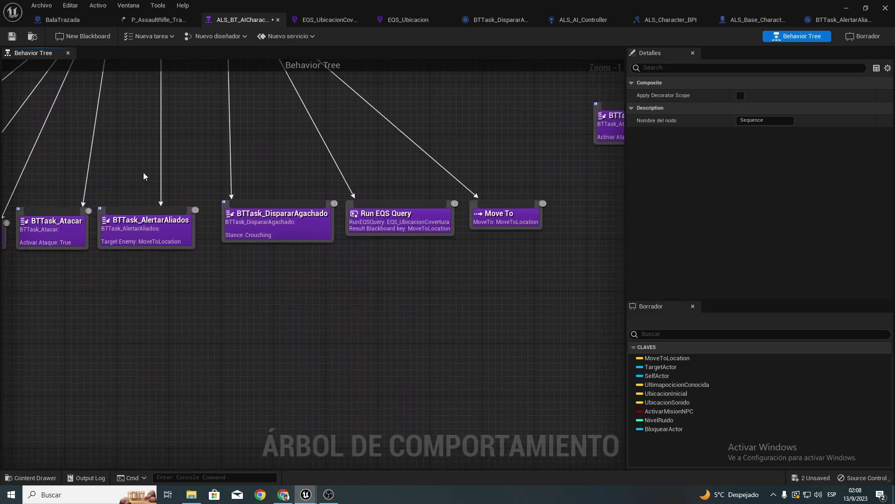
right_drag(144, 176, 291, 192)
Set BTTask_AlertarAliados's Target Enemy key to TargetActor and return to the level editor.
click(281, 230)
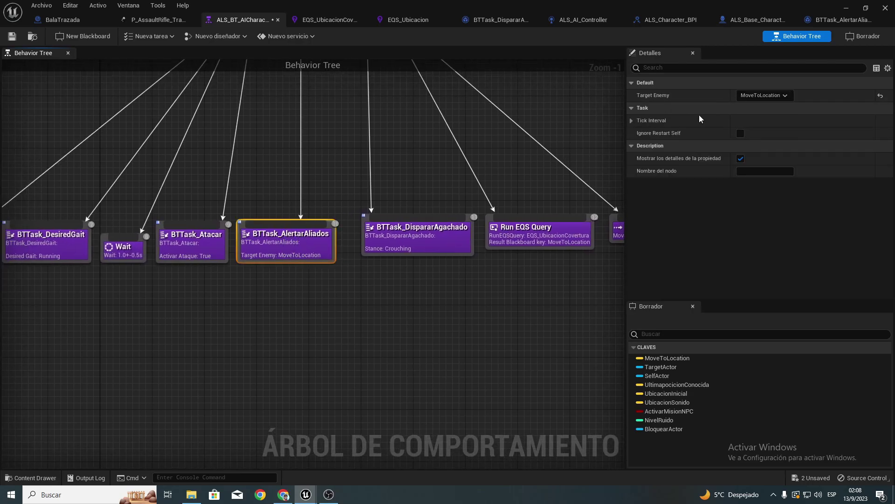
click(762, 96)
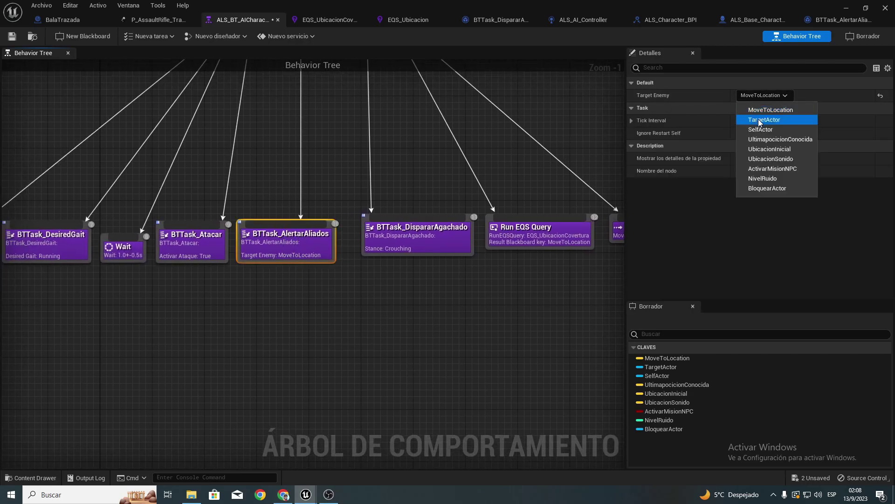
click(762, 121)
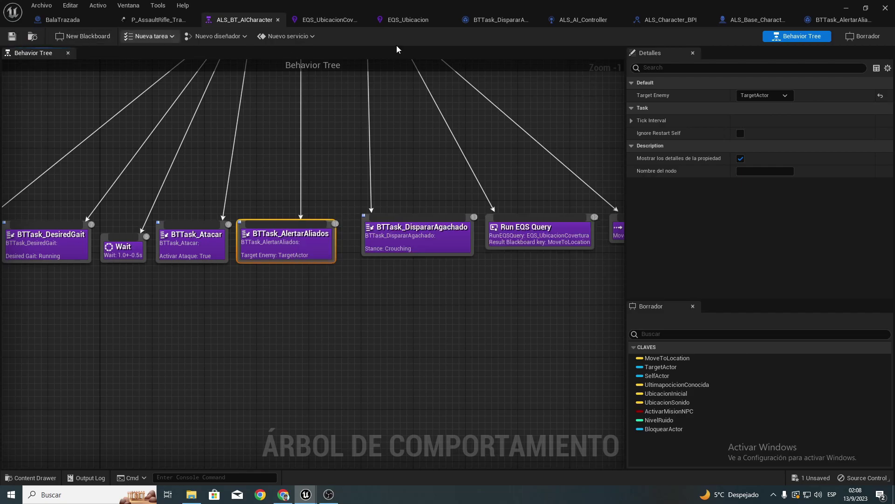
click(845, 10)
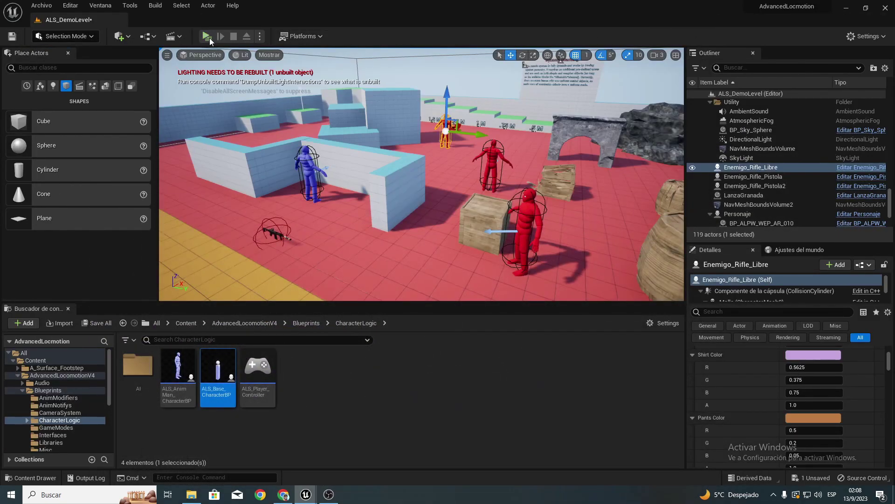
Run a quick play-test firing at the red enemies, then stop it with Esc.
click(210, 39)
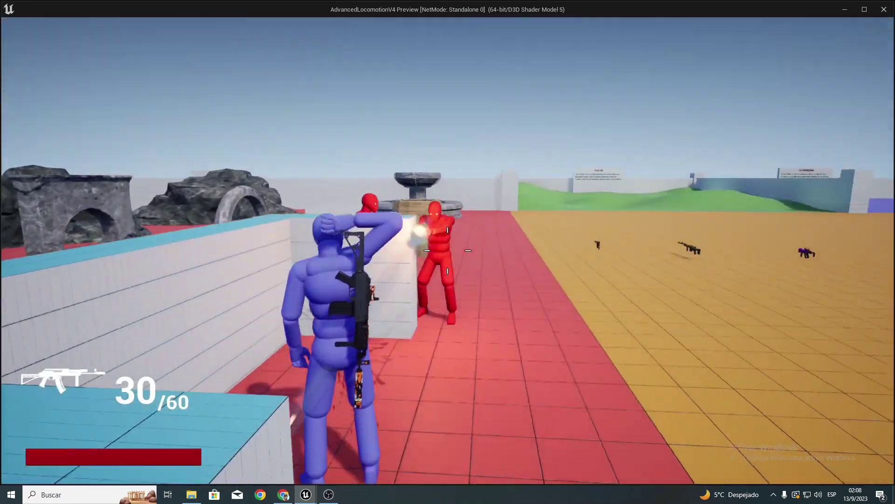
click(448, 250)
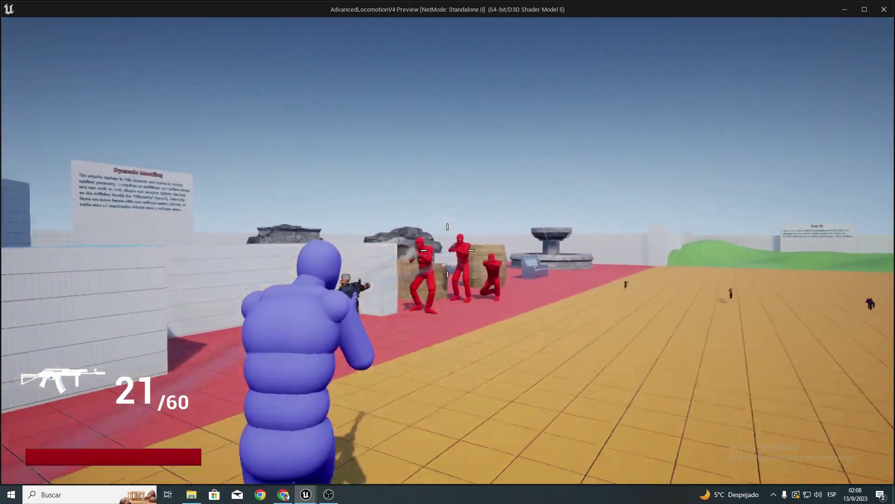
drag(447, 250, 448, 251)
key(Escape)
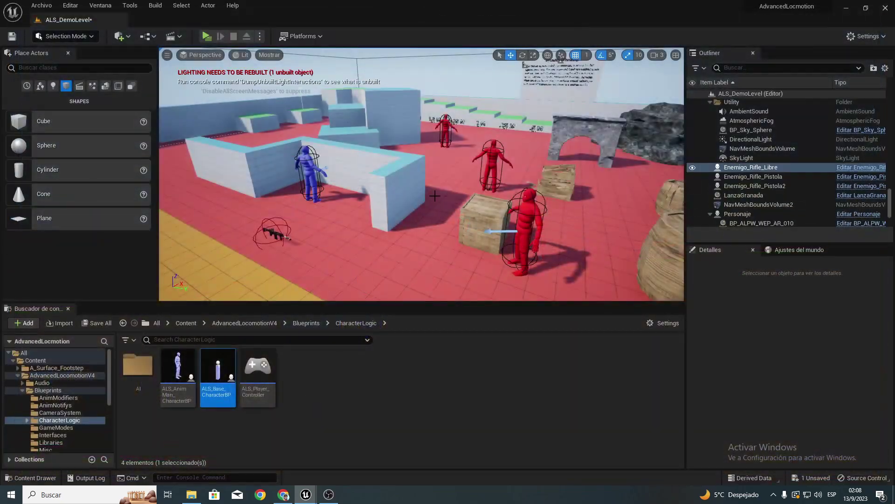
Play again, grab the rifle, shoot and reload until a red NPC dies, then stop.
click(207, 36)
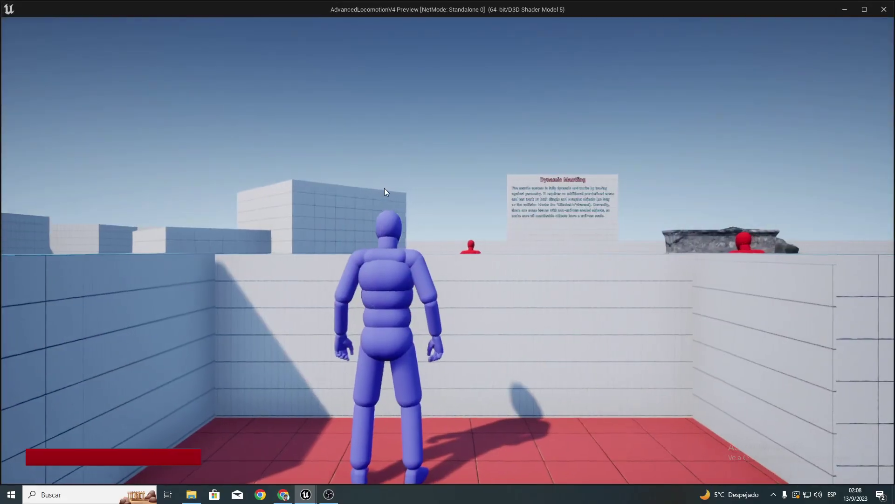
key(w)
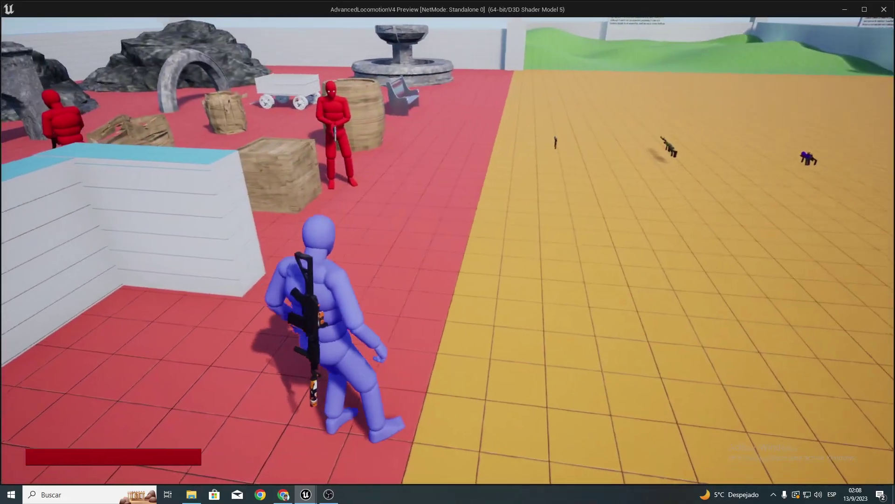
key(1)
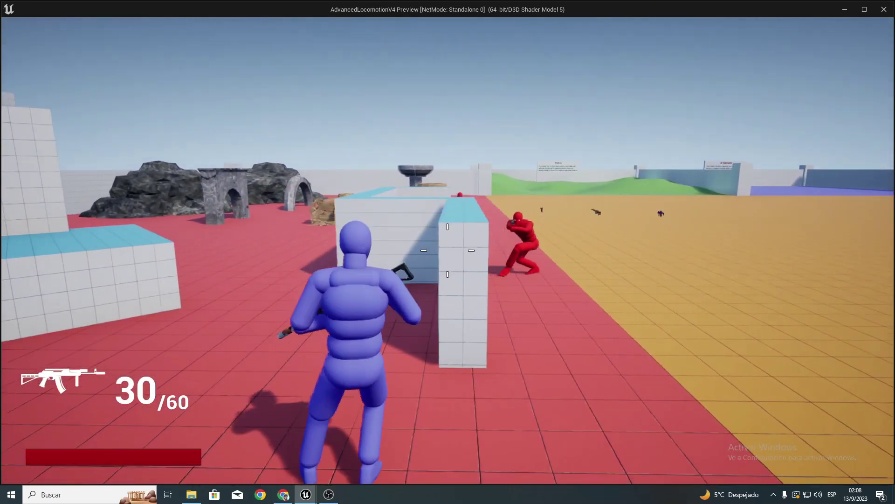
drag(448, 250, 447, 250)
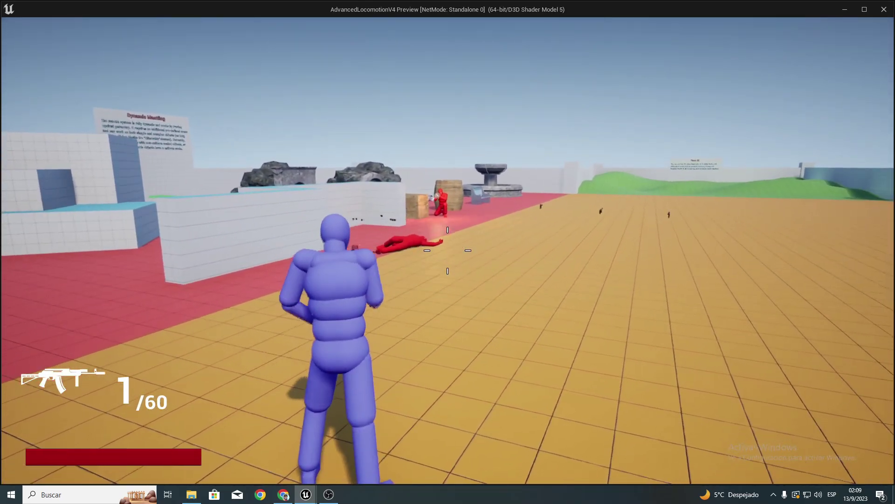
key(r)
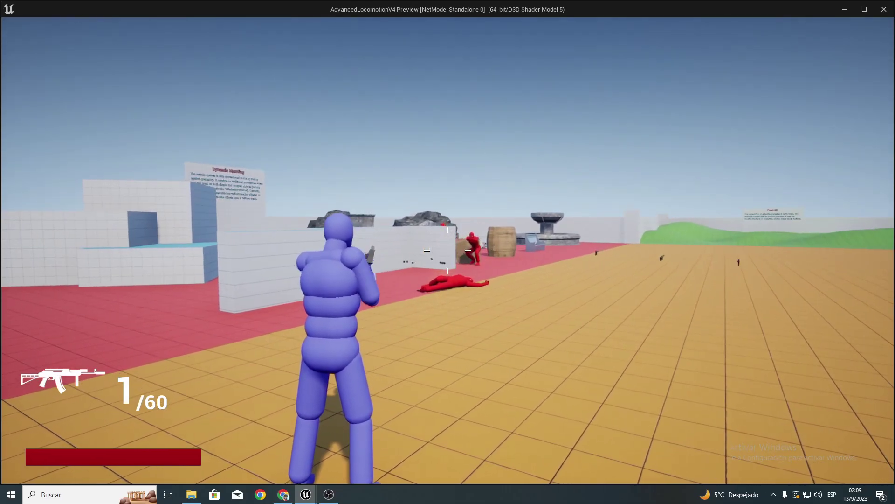
click(448, 250)
drag(448, 251, 448, 251)
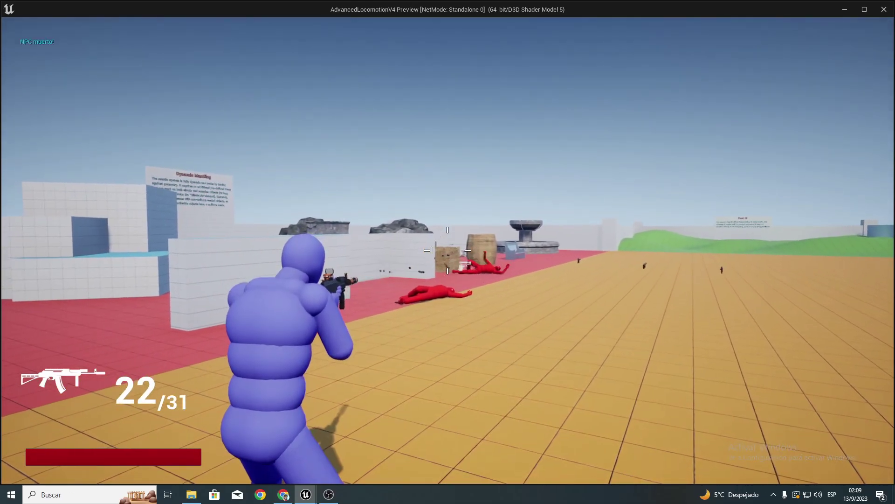
key(d)
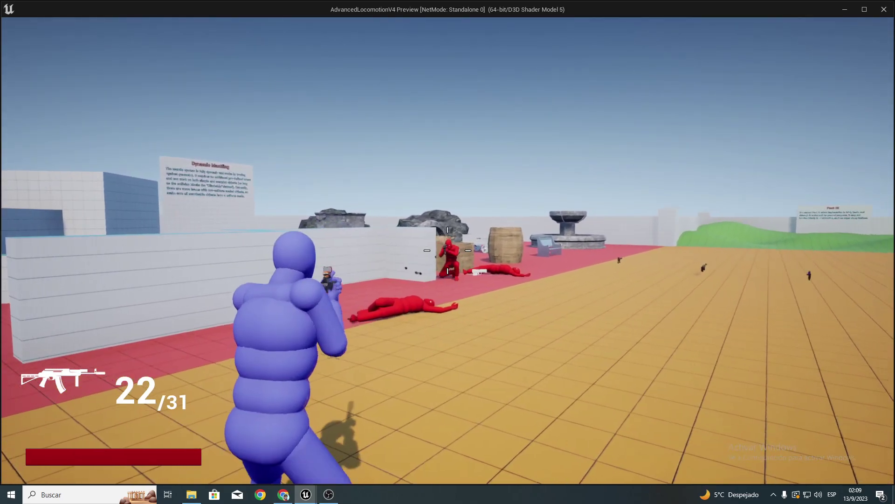
key(r)
click(448, 251)
key(Escape)
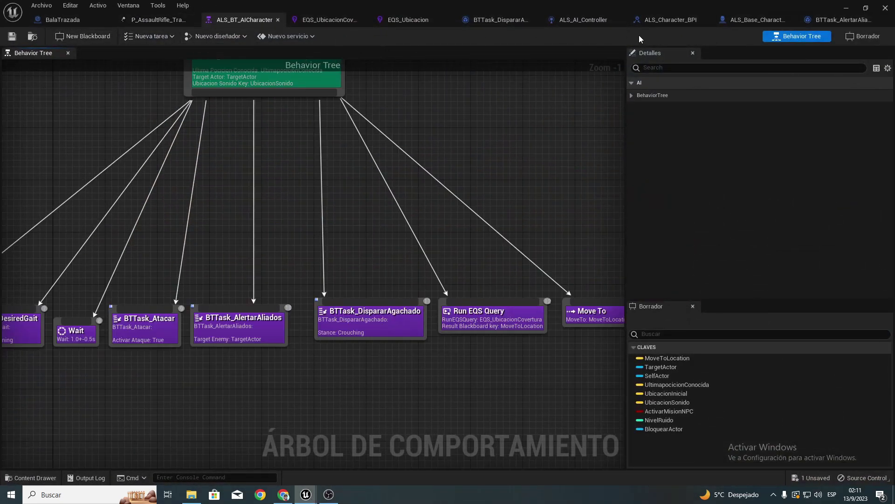
Pan the behavior tree out to view the Blackboard Condition branch.
right_drag(186, 197, 140, 224)
scroll(171, 256, down, 3)
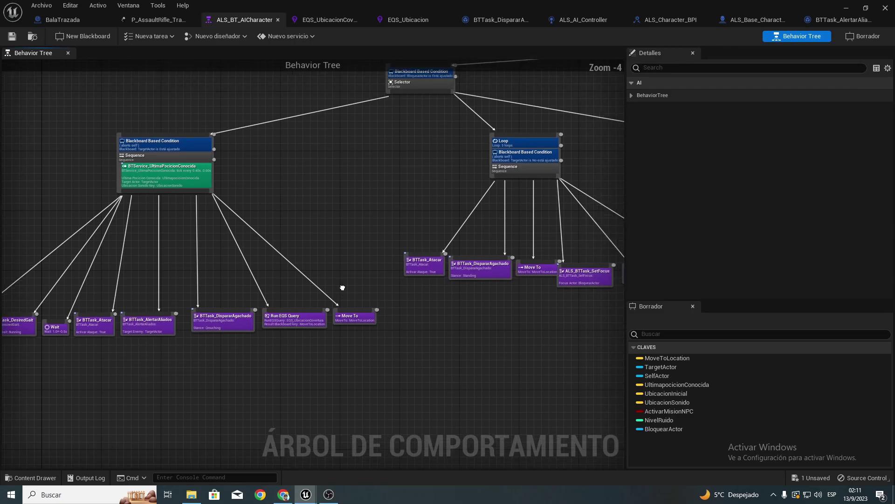
right_drag(103, 163, 170, 71)
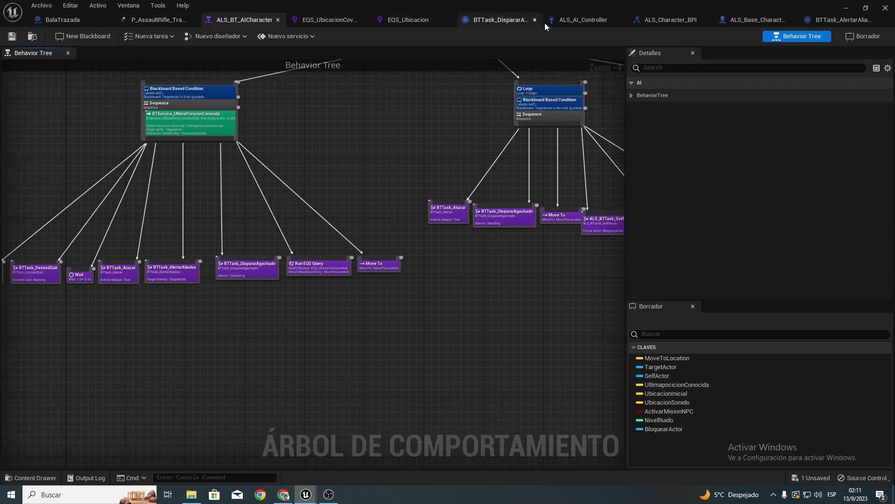
Switch to the ALS_Base_CharacterBP event graph and pan across both Crear ruido nodes.
click(737, 20)
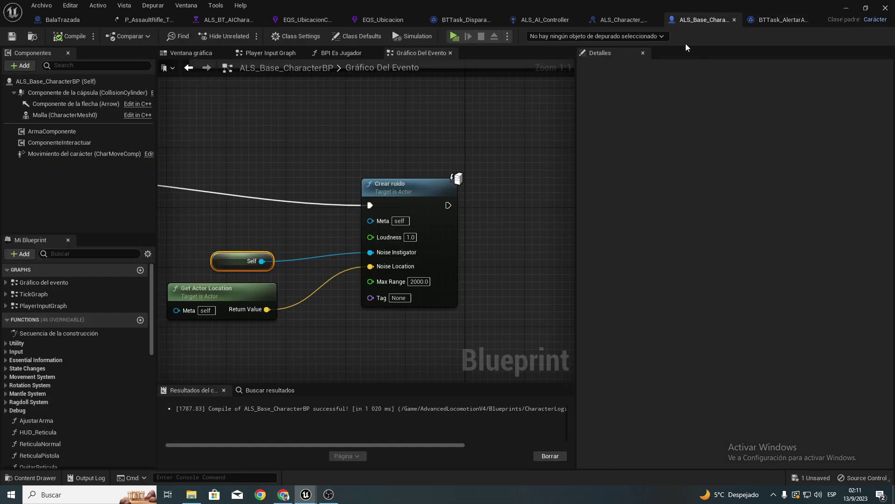
right_drag(308, 188, 368, 259)
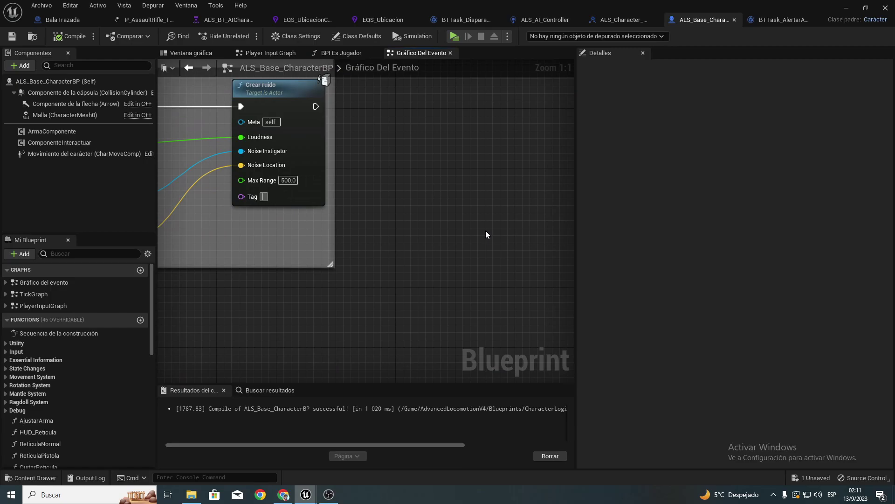
right_drag(304, 259, 368, 200)
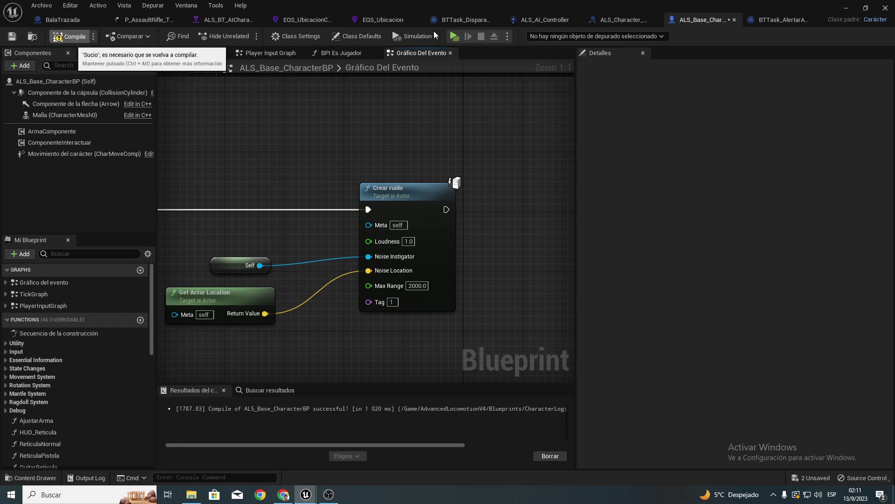
Start a play-test, draw the rifle, advance along the wall and fire at the red enemies.
click(455, 37)
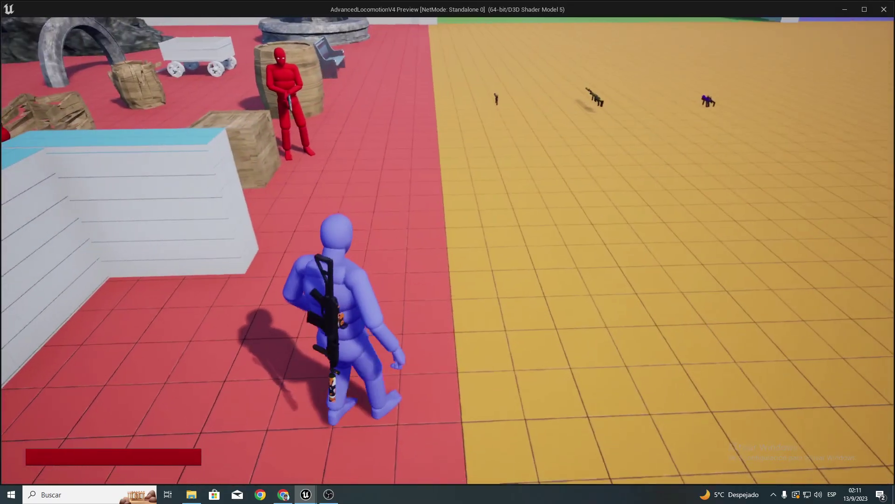
key(1)
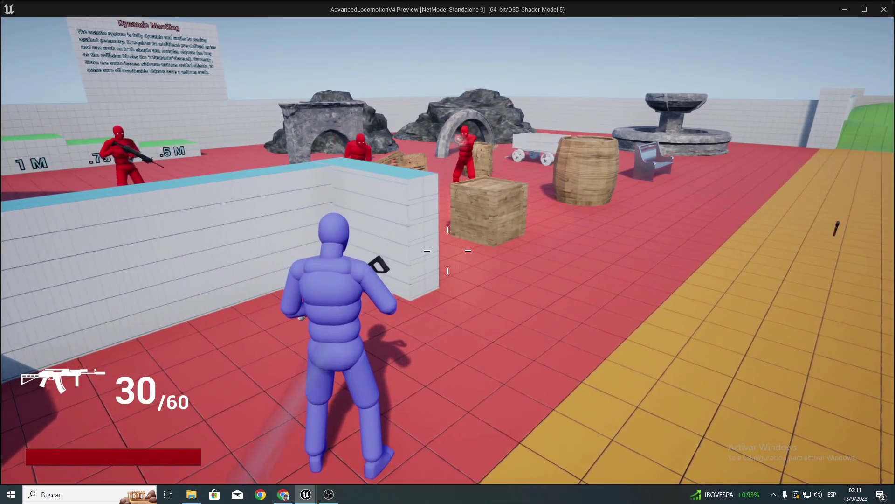
key(w)
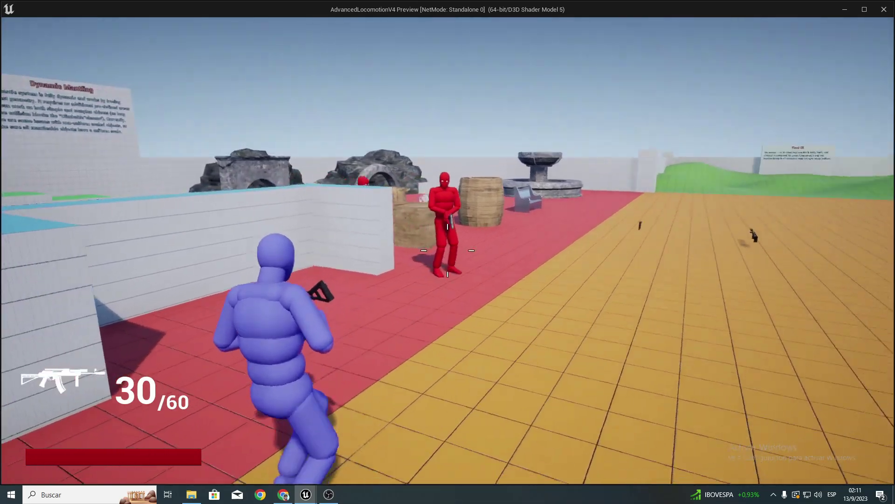
key(c)
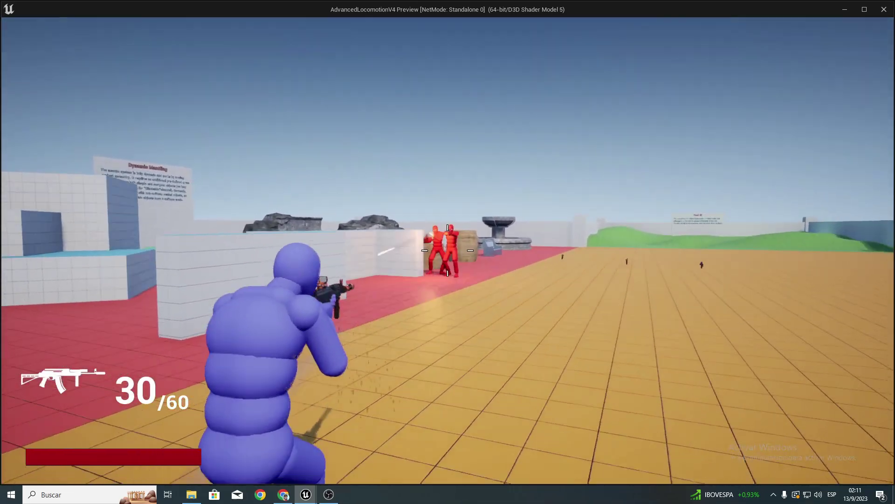
click(447, 251)
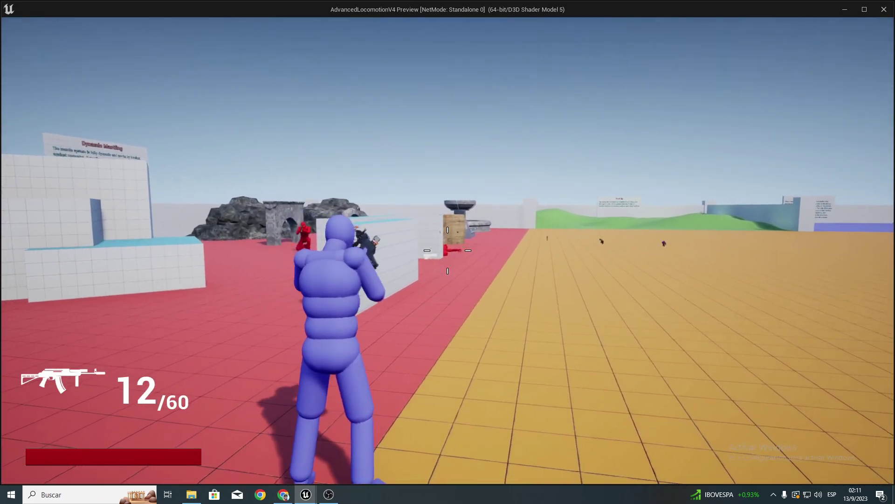
key(a)
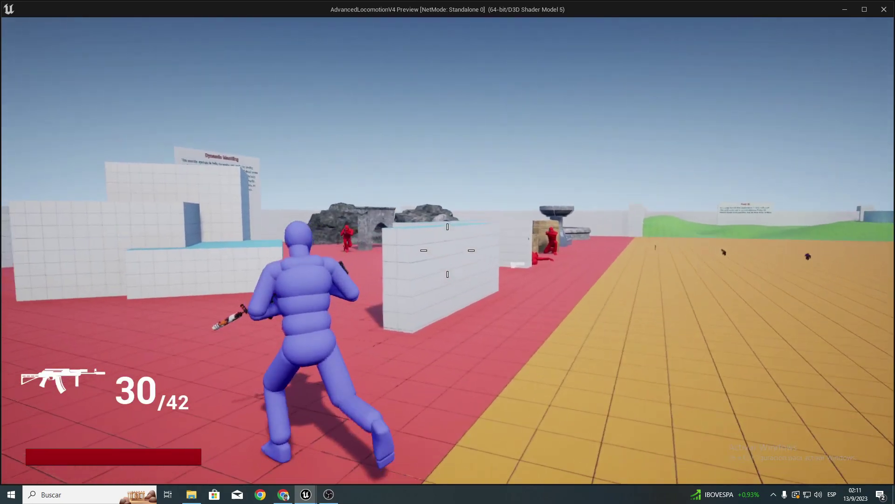
click(447, 250)
drag(448, 250, 447, 250)
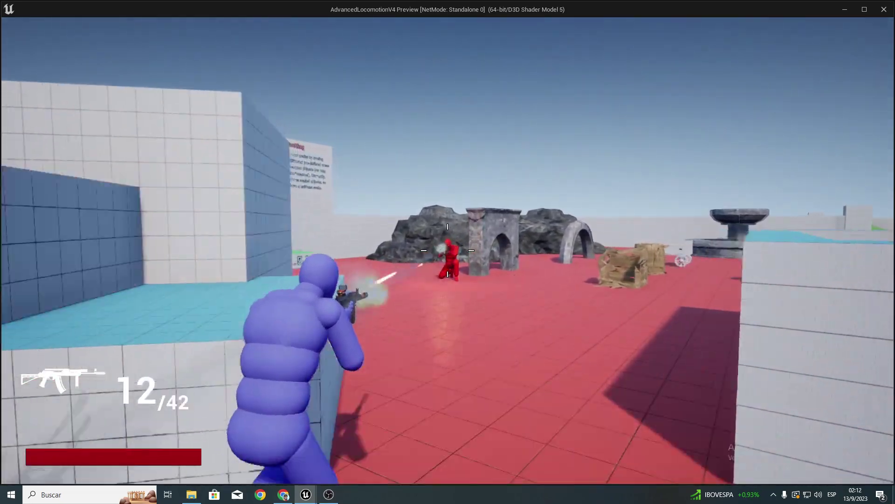
Run across the yellow floor toward the fountain firing at the red enemy, then stop the session.
key(w)
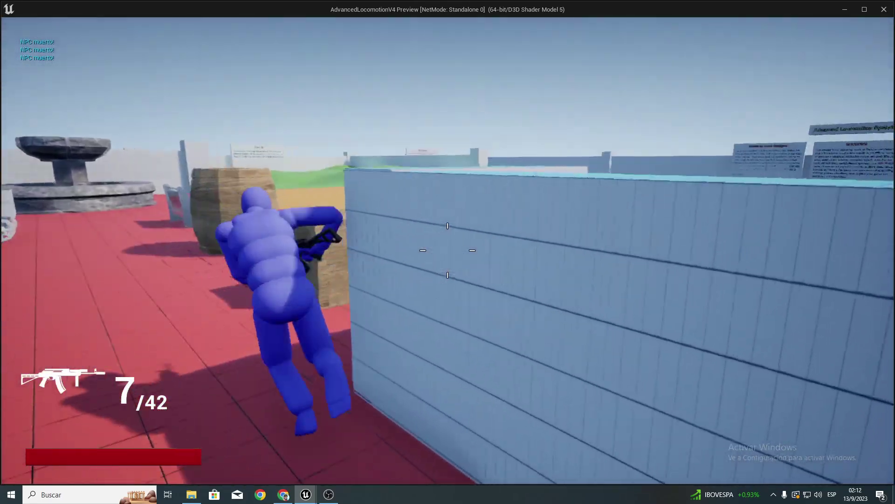
key(w)
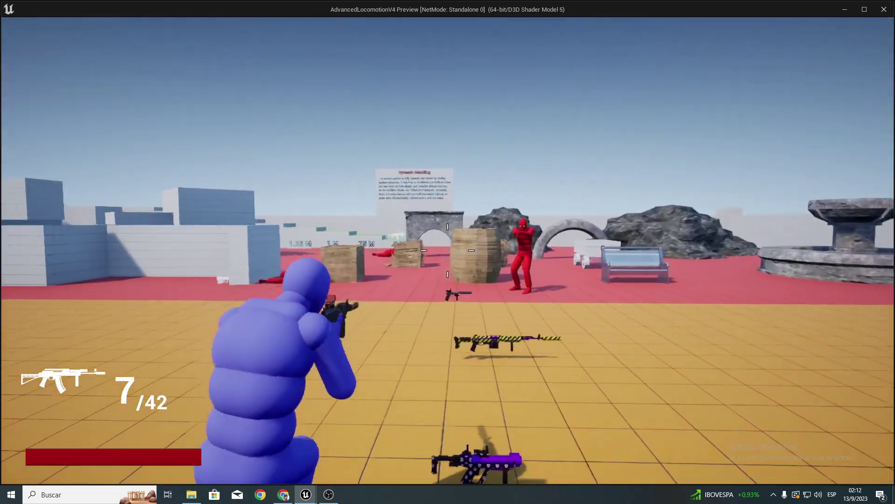
drag(448, 250, 448, 250)
key(a)
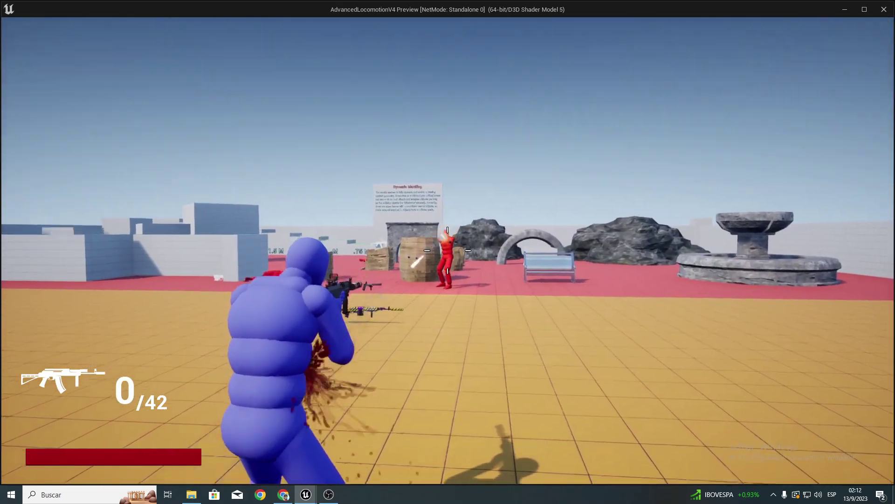
key(w)
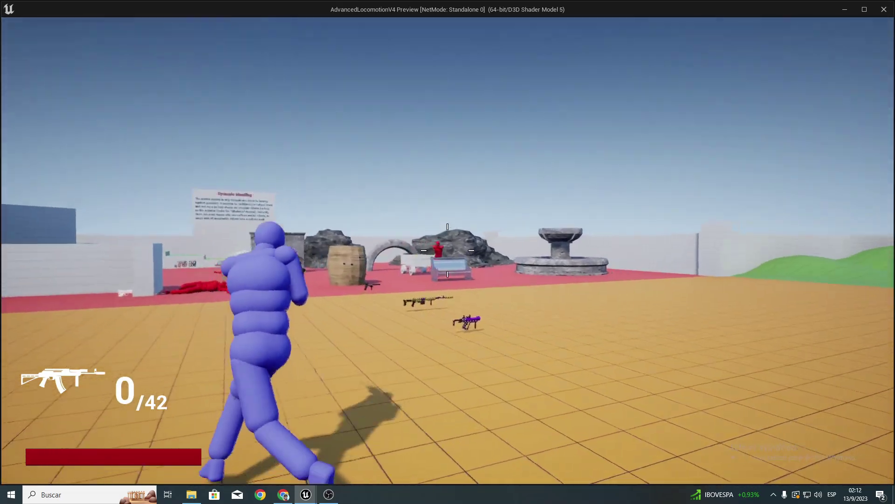
drag(448, 250, 448, 250)
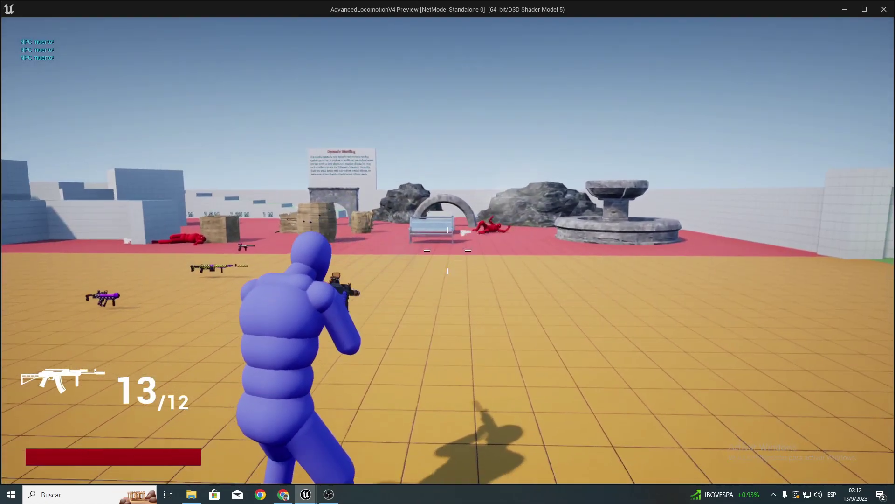
key(Escape)
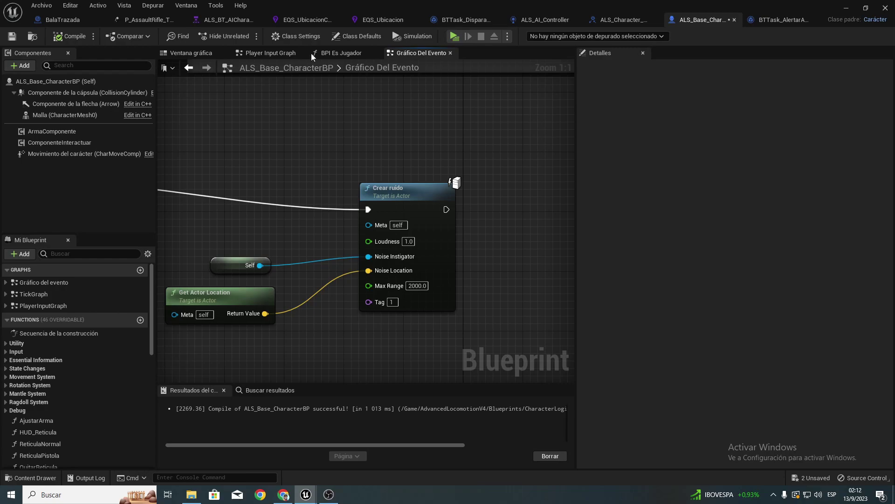
Start a new session, move into cover at the wall corner, then stop it.
click(452, 36)
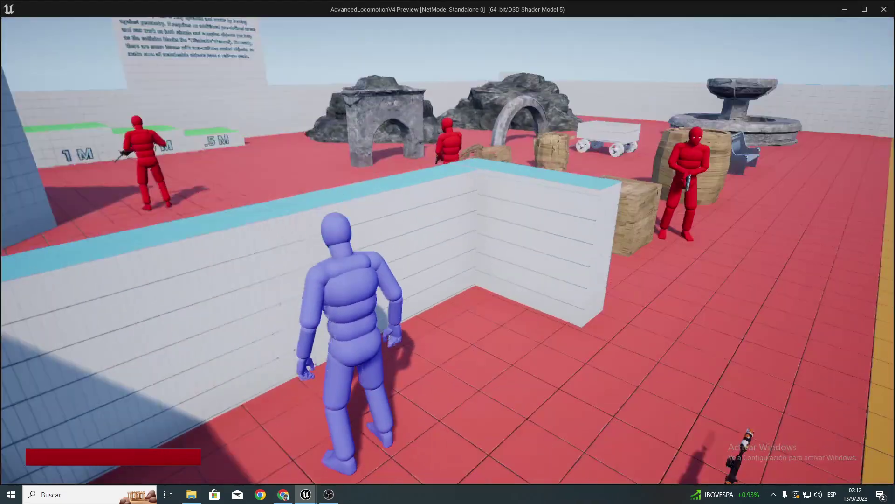
key(w)
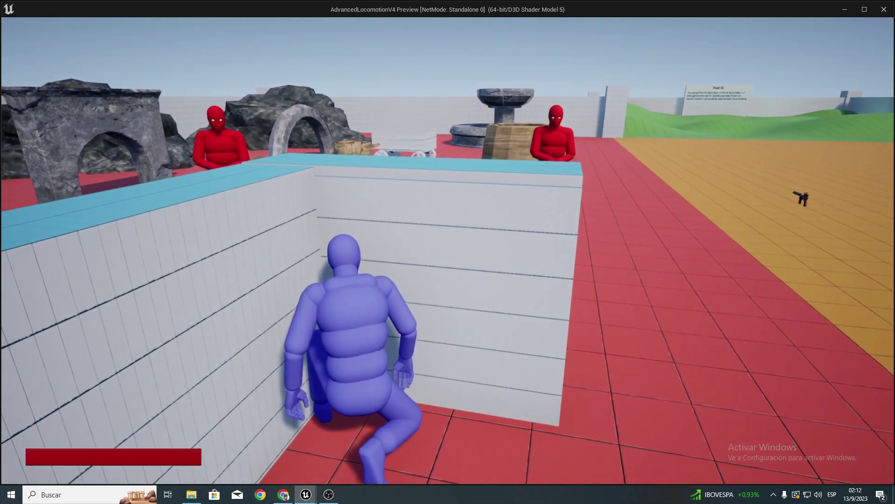
key(d)
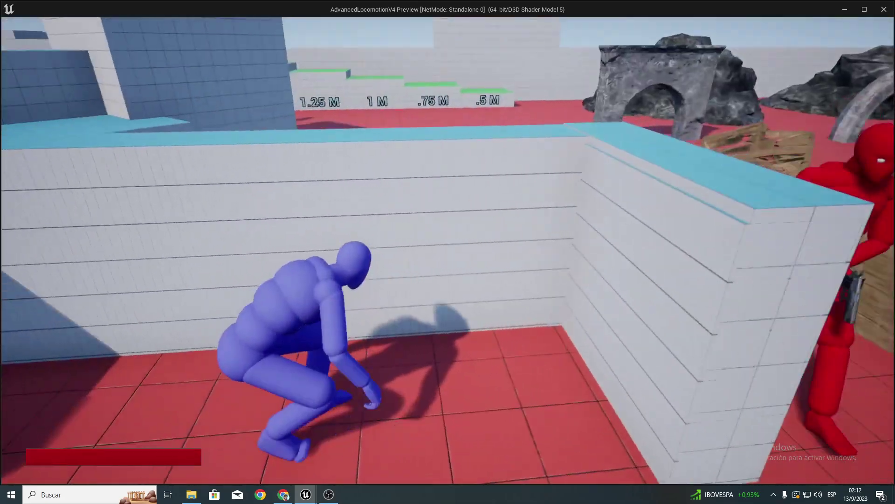
key(Escape)
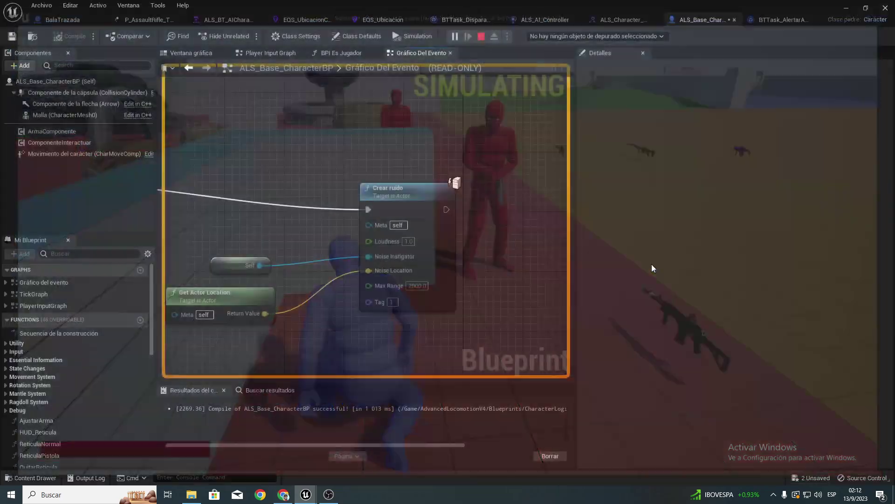
Restart the game with Alt+P, draw the rifle and fire at the enemies from cover.
key(alt+p)
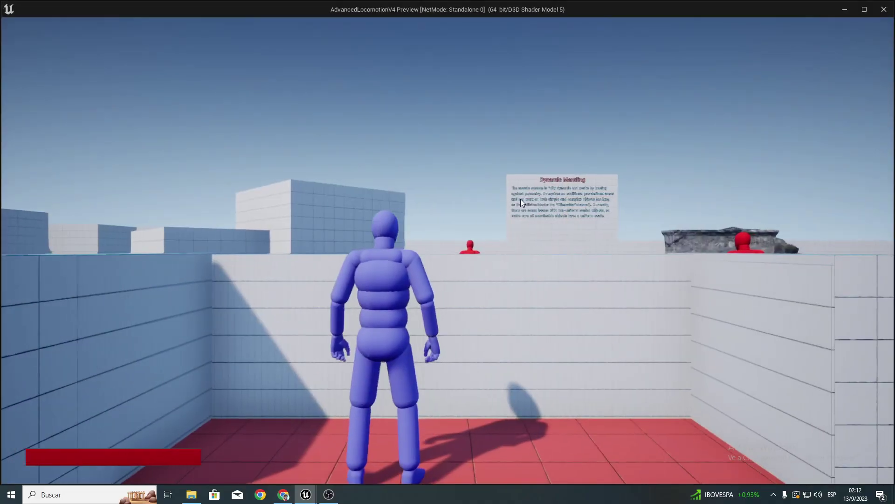
key(w)
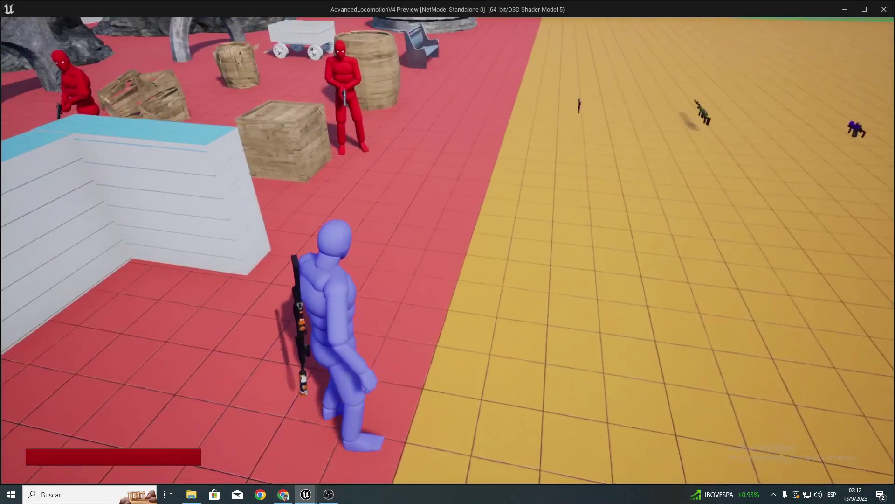
key(1)
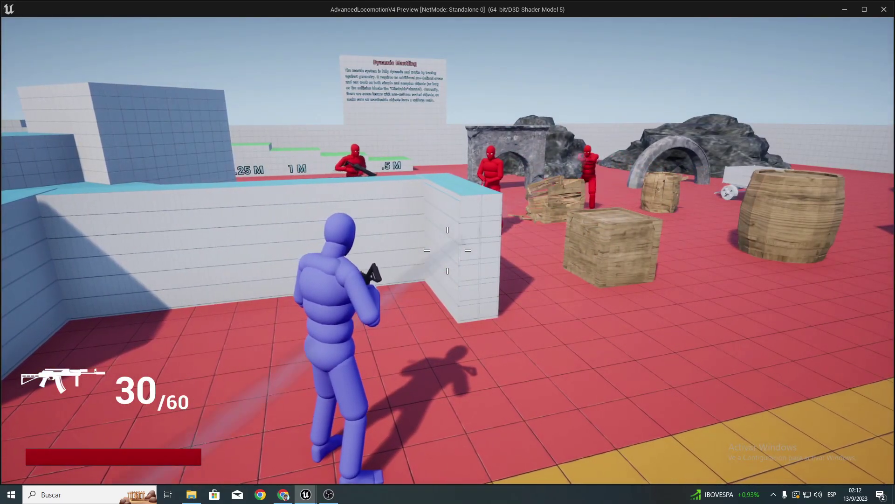
key(w)
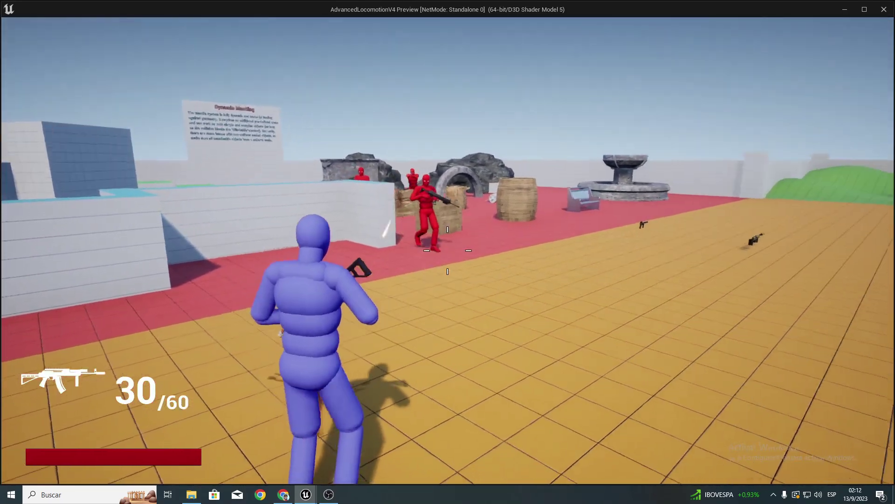
key(a)
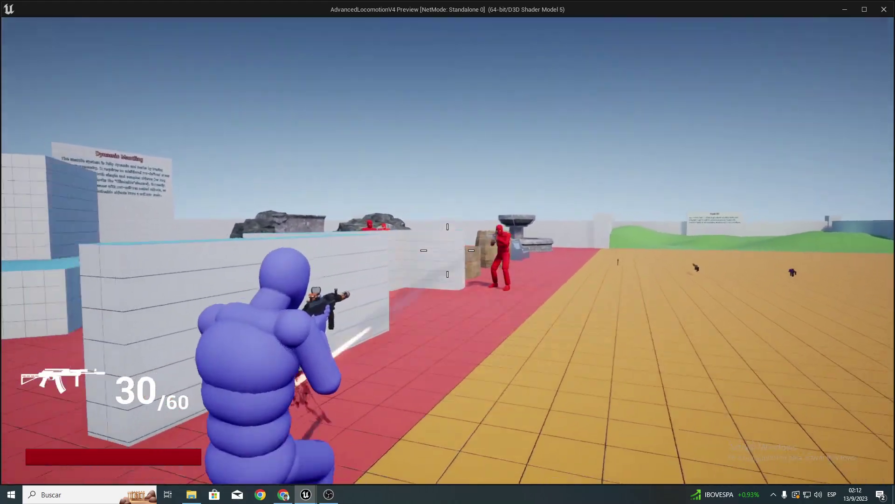
click(448, 250)
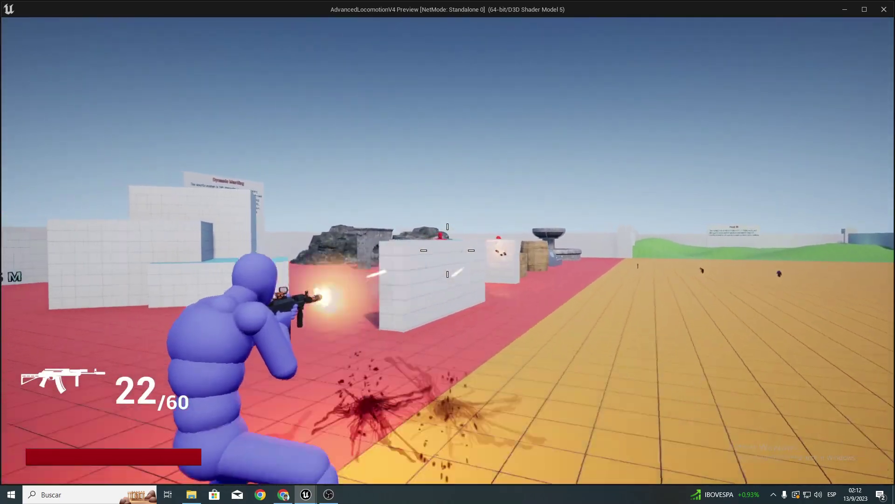
click(448, 250)
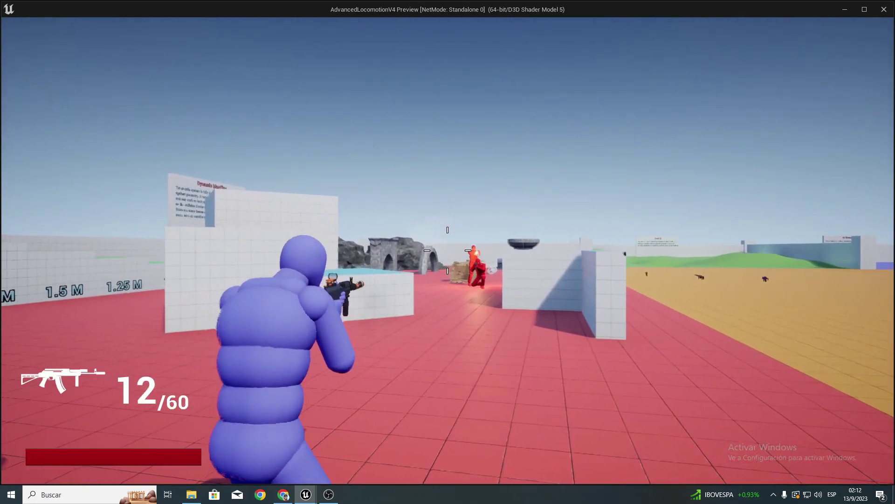
Run onto the open floor, reload and keep firing until the character is shot down.
key(d)
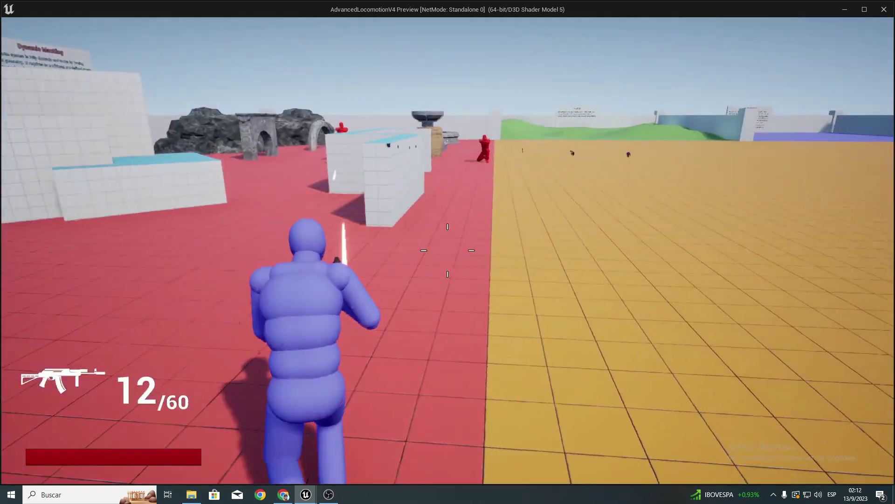
key(w)
key(w)
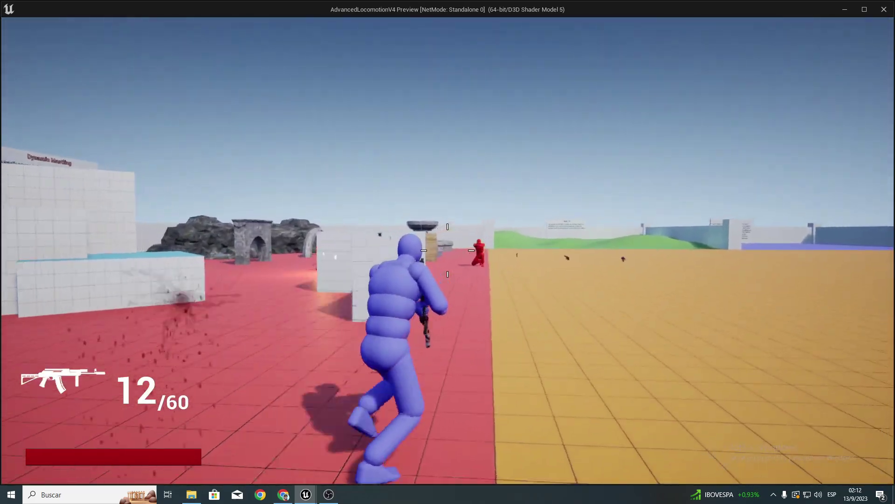
key(w)
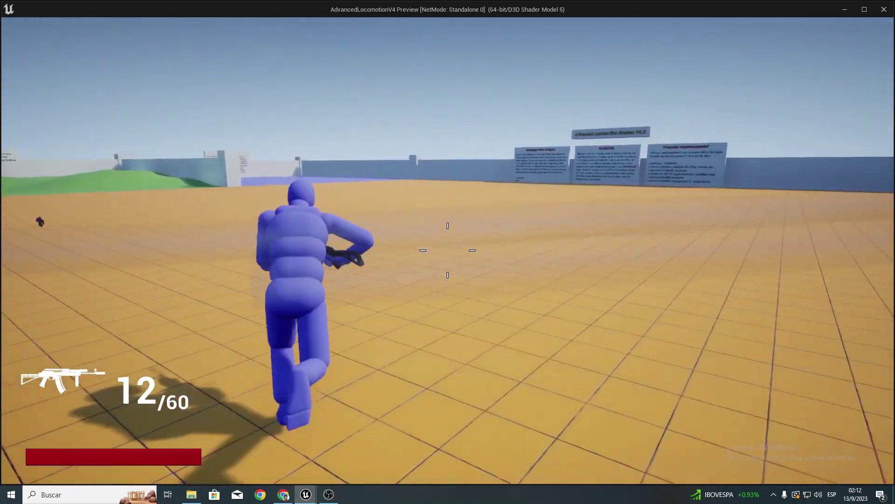
key(w)
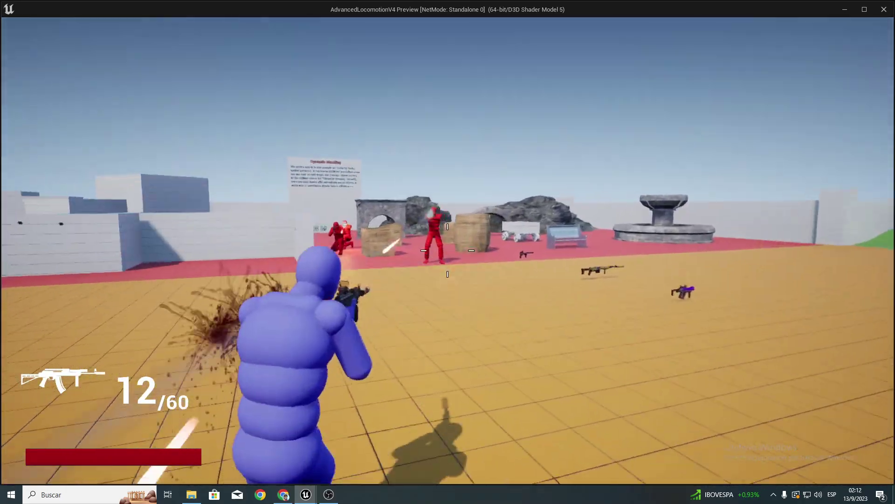
click(448, 250)
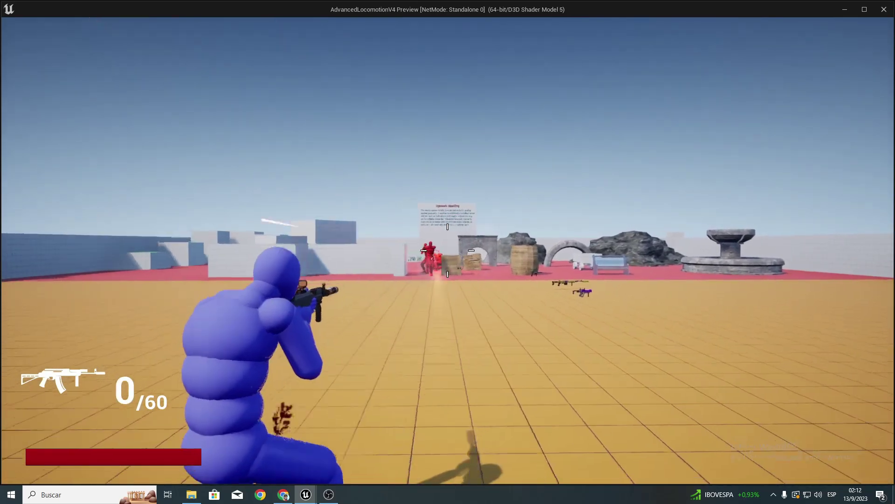
key(c)
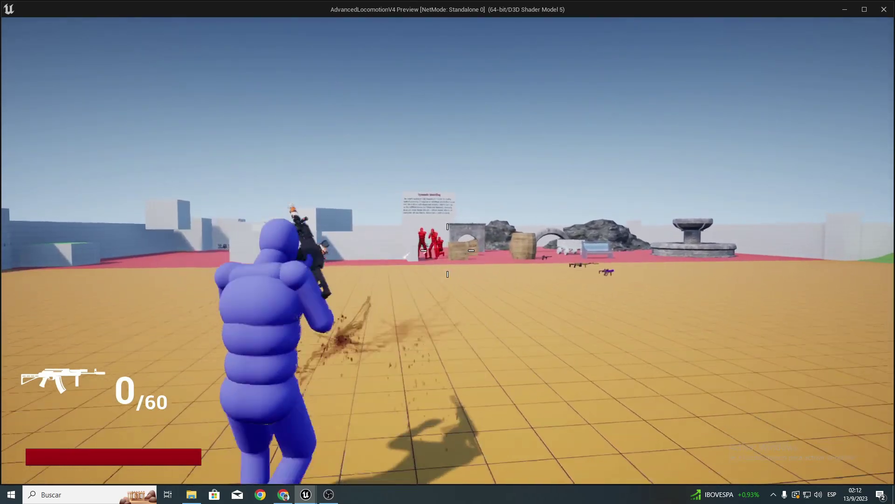
key(r)
key(c)
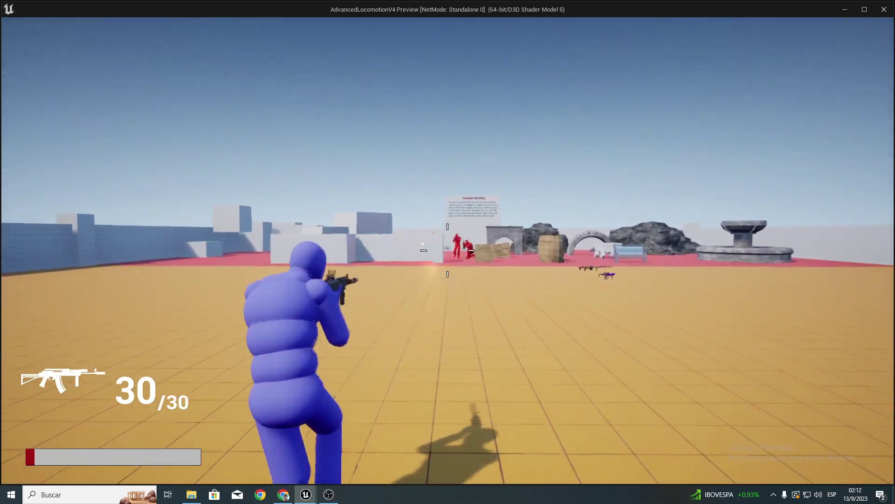
click(448, 250)
click(448, 250)
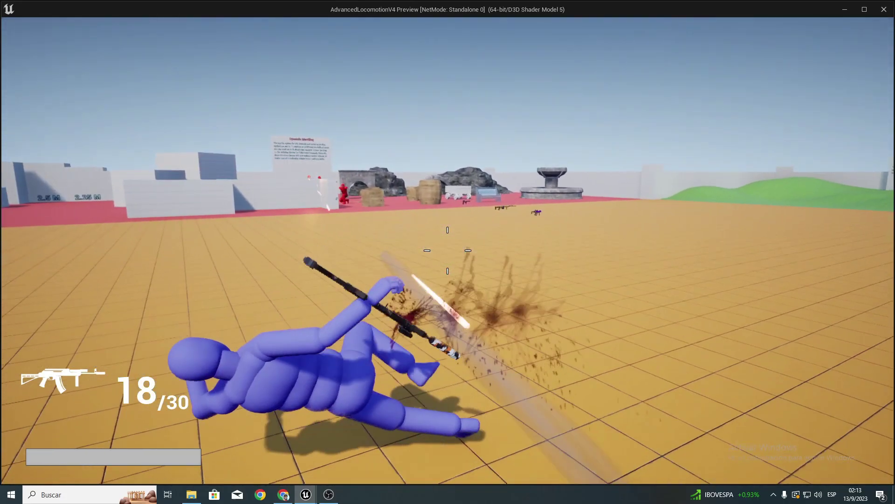
key(Escape)
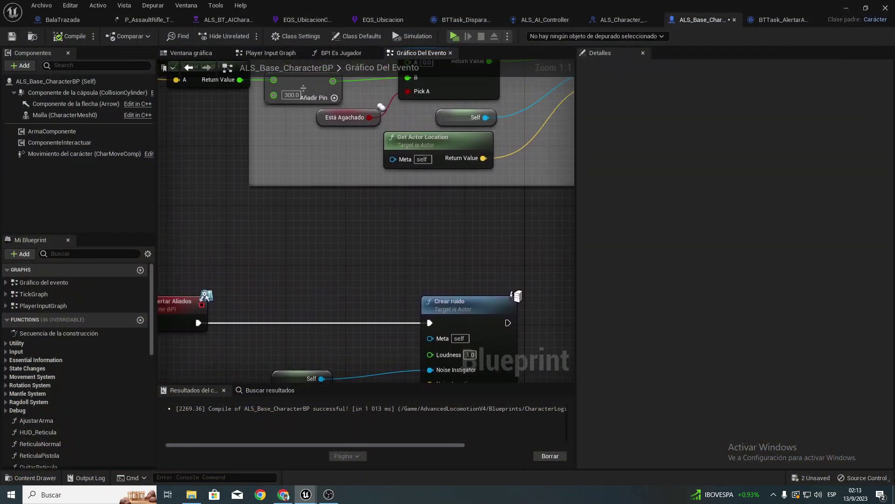
right_drag(489, 378, 374, 358)
right_drag(421, 317, 560, 214)
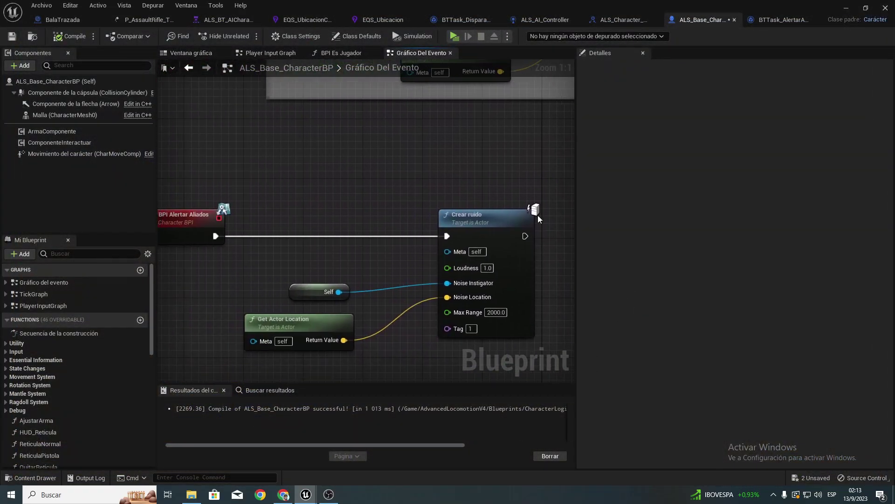
scroll(279, 317, down, 2)
right_drag(491, 207, 463, 192)
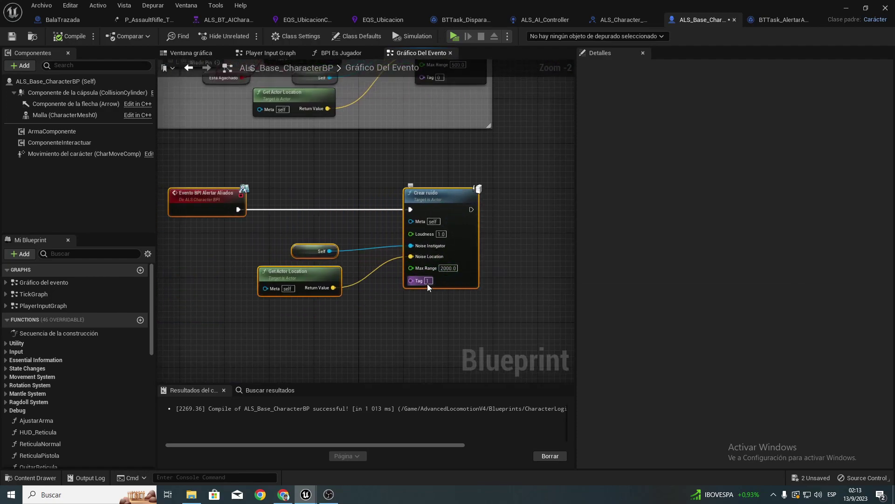
click(235, 310)
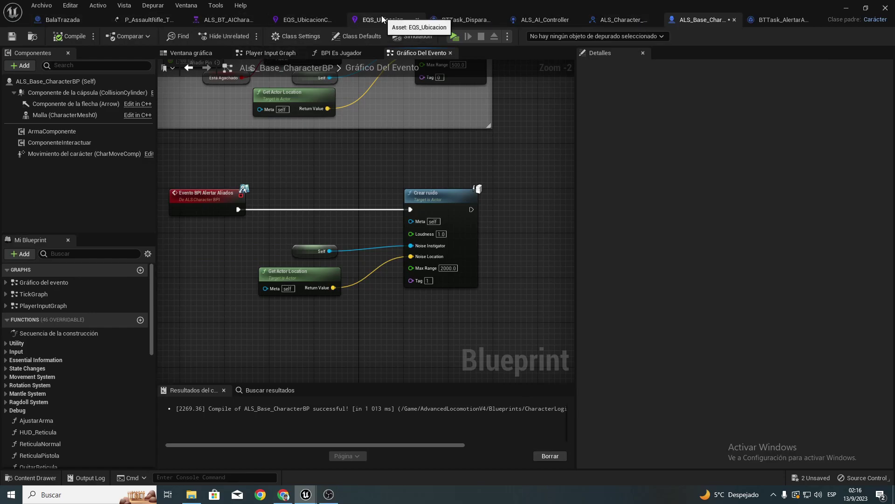
Switch to the ALS_BT_AICharacter tree and pan to the SonidoMasAlto sequence branch.
click(228, 20)
right_drag(326, 172, 178, 250)
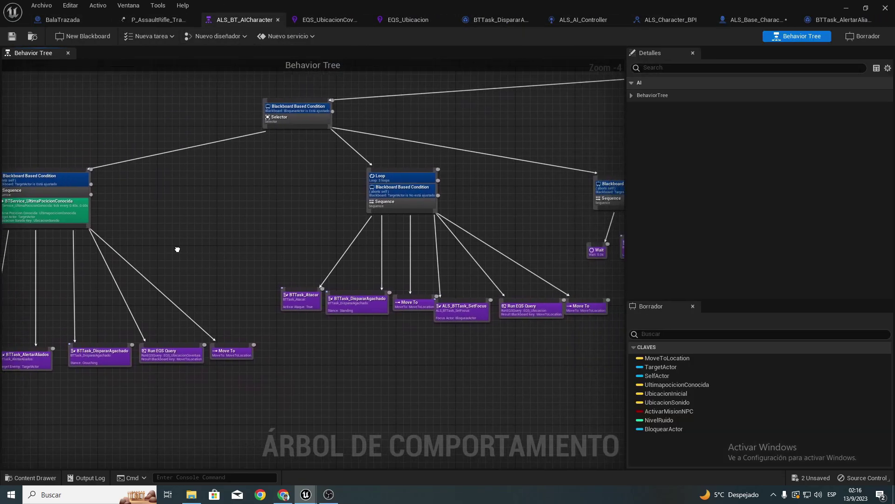
scroll(286, 260, down, 2)
scroll(272, 266, up, 3)
right_drag(308, 267, 188, 259)
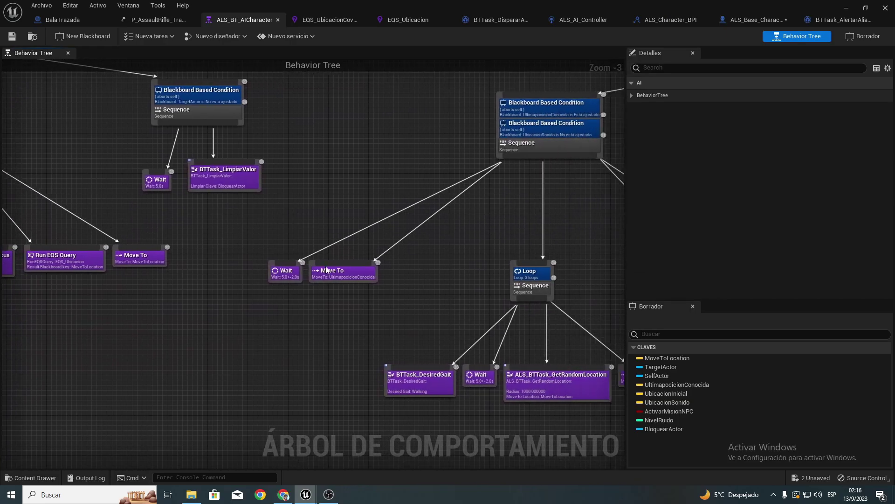
right_drag(426, 253, 176, 172)
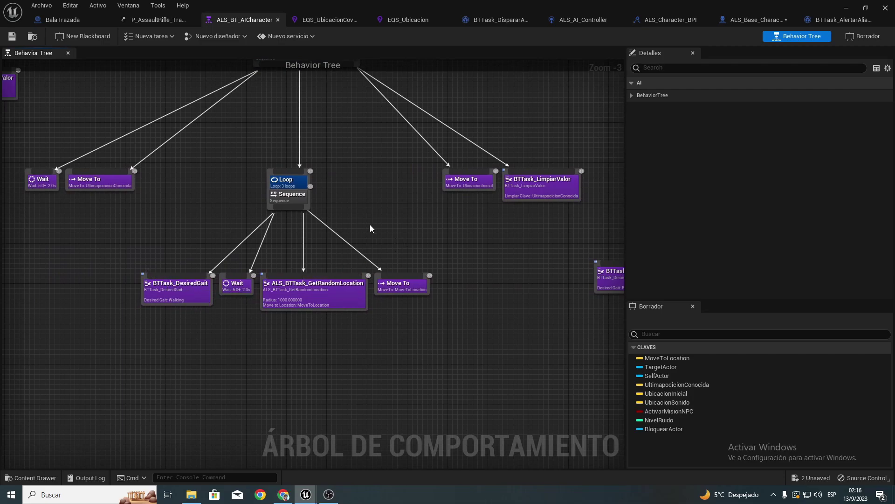
right_drag(429, 228, 200, 240)
right_drag(434, 273, 251, 265)
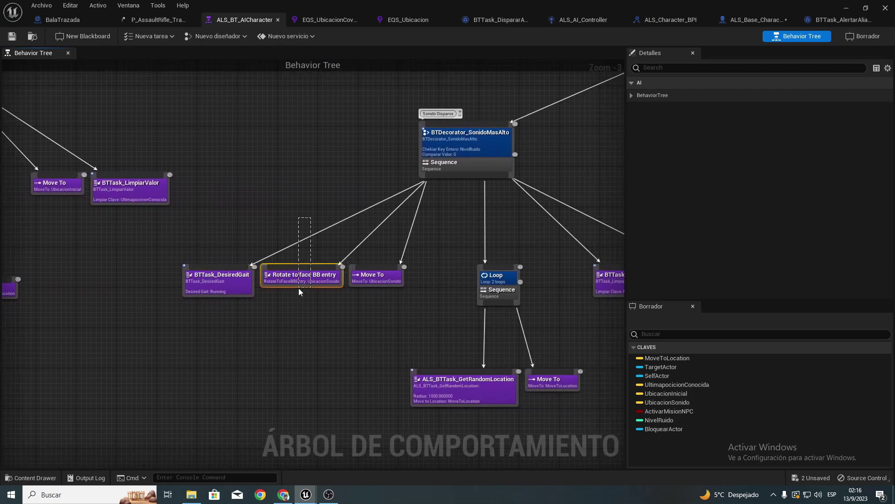
Select the Rotate to face BB entry task and shift it slightly right, before Move To.
drag(311, 217, 299, 287)
scroll(301, 301, up, 3)
right_drag(316, 272, 230, 330)
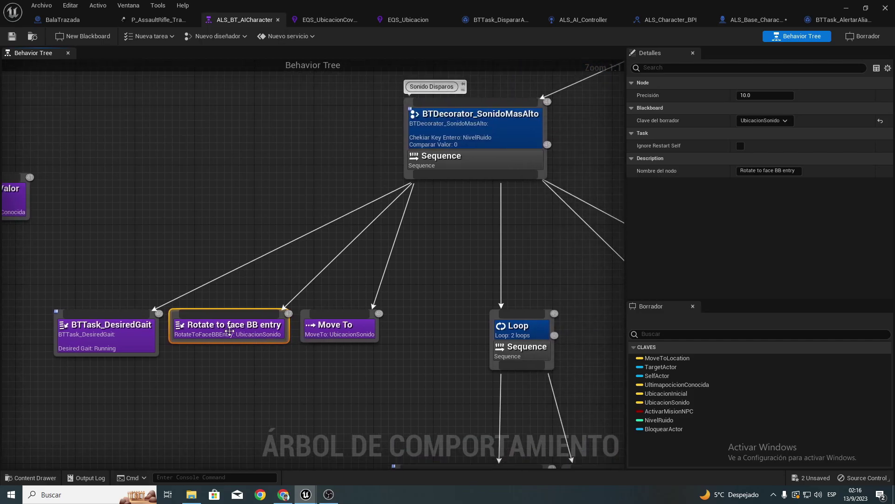
right_drag(328, 334, 259, 335)
click(284, 330)
drag(204, 327, 228, 332)
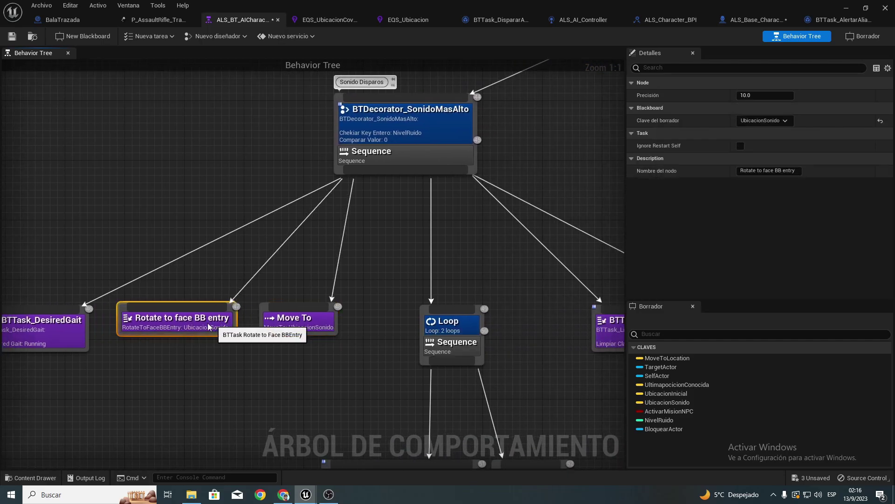
mouse_move(257, 246)
right_down()
mouse_move(268, 269)
mouse_move(343, 341)
mouse_move(230, 261)
right_up()
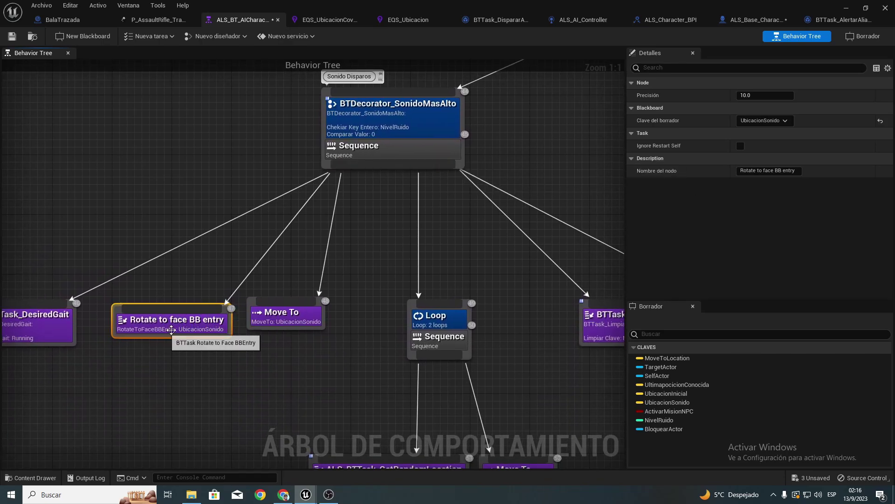
Add a Default Focus service to the Sonido Disparos sequence.
right_click(410, 163)
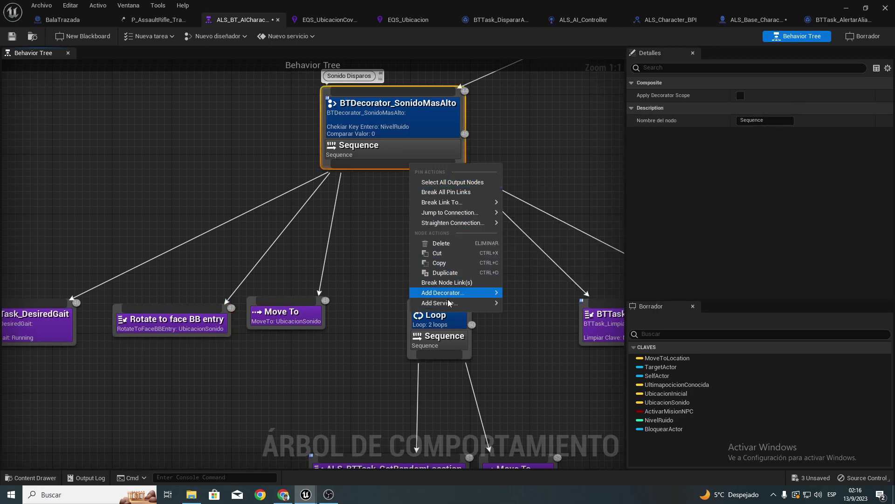
mouse_move(450, 303)
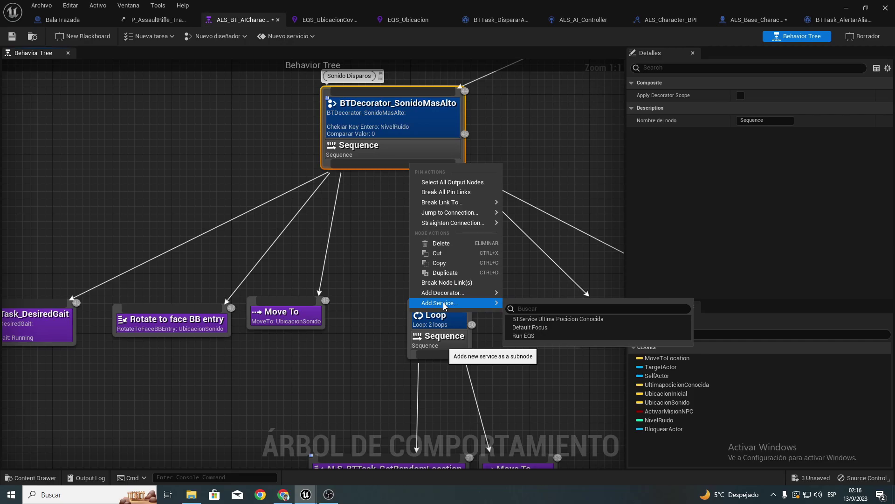
click(524, 329)
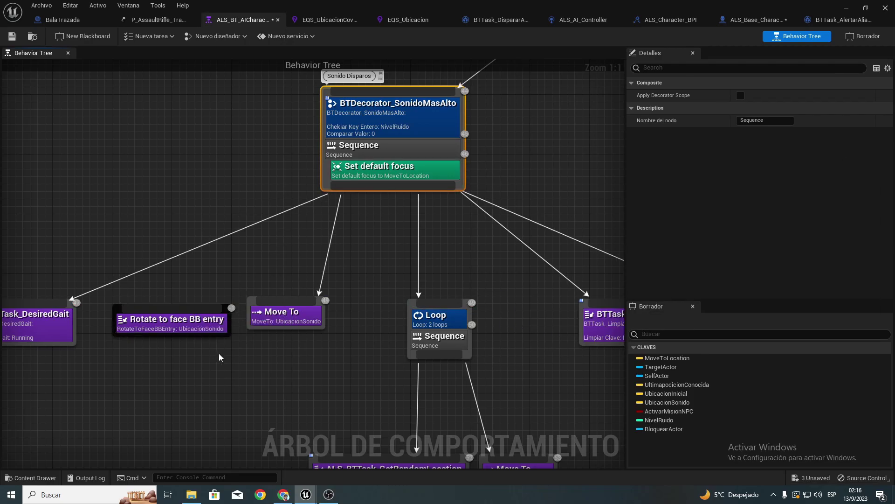
Set the Set default focus key to UbicacionSonido, save the tree and minimize the editor.
click(439, 173)
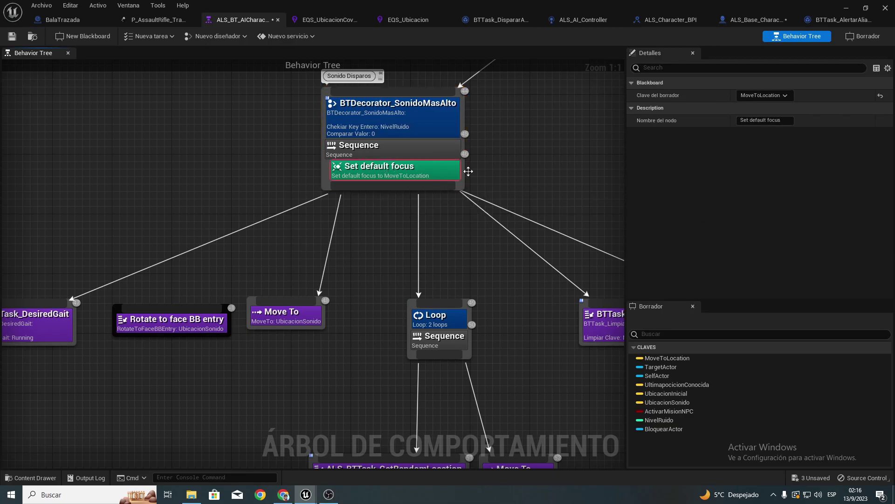
click(770, 84)
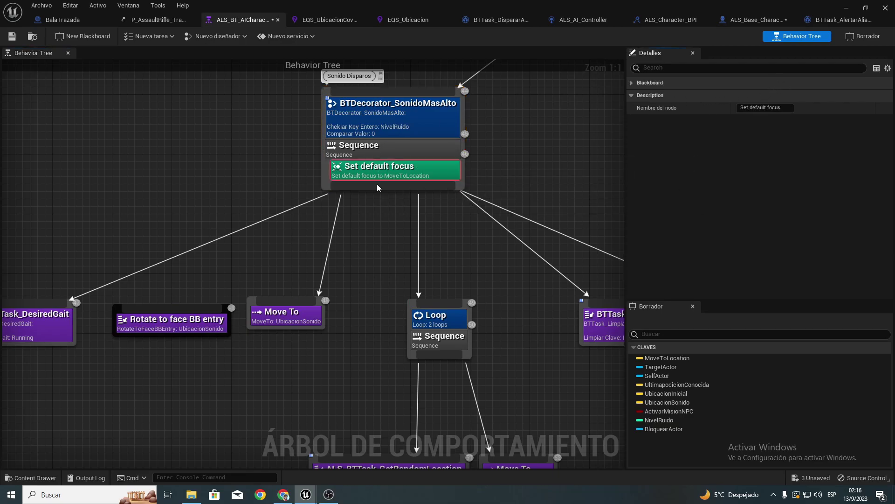
click(633, 84)
click(753, 93)
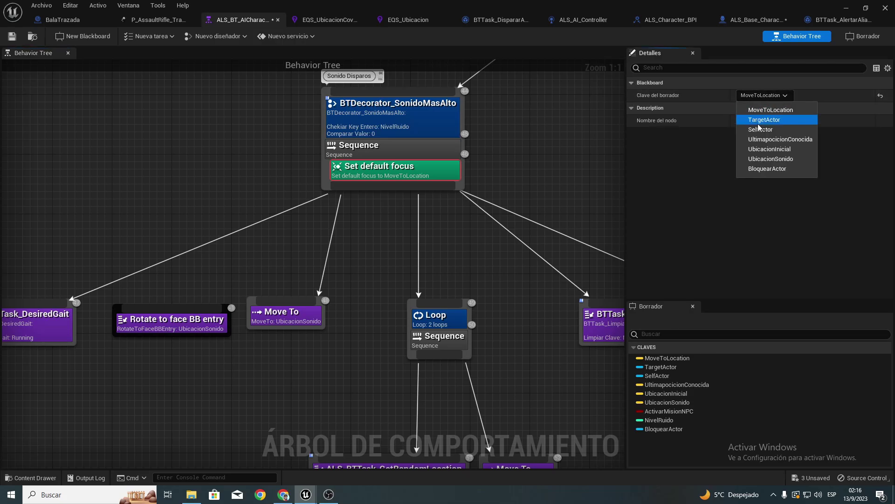
click(772, 160)
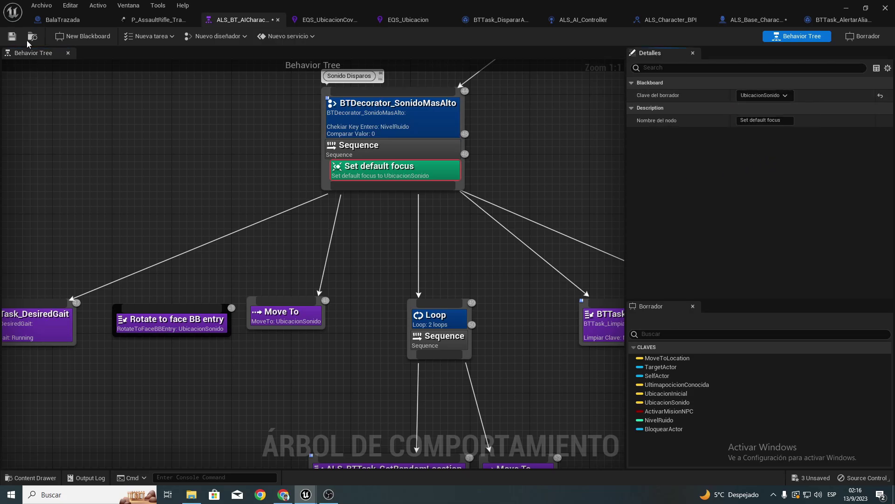
click(11, 36)
click(846, 8)
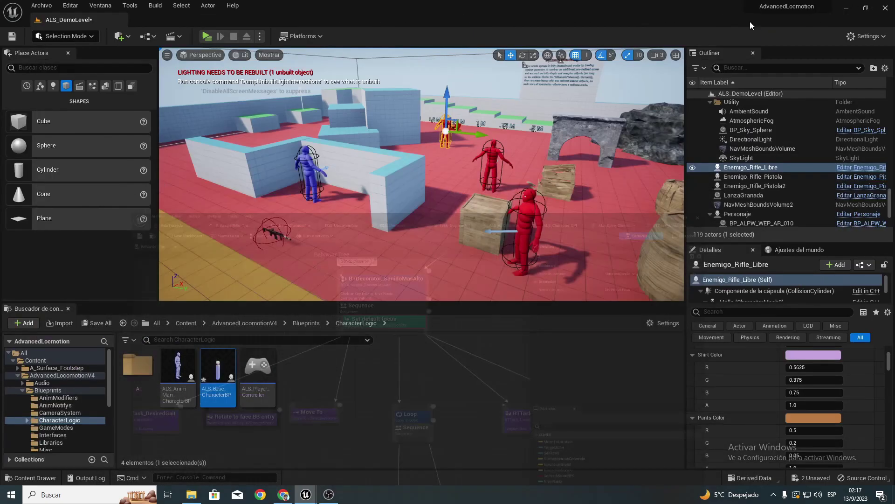
Play-test: pick up the rifle, aim and shoot down a red enemy, then stop with Esc.
click(201, 36)
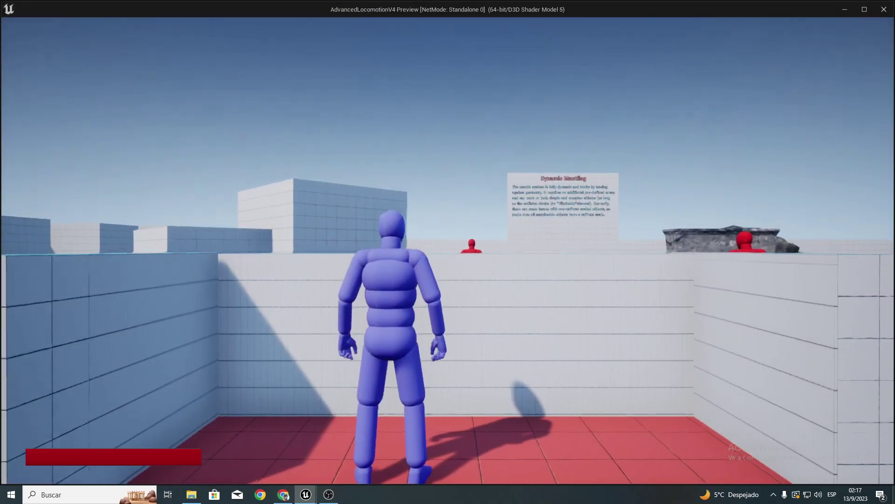
key(w)
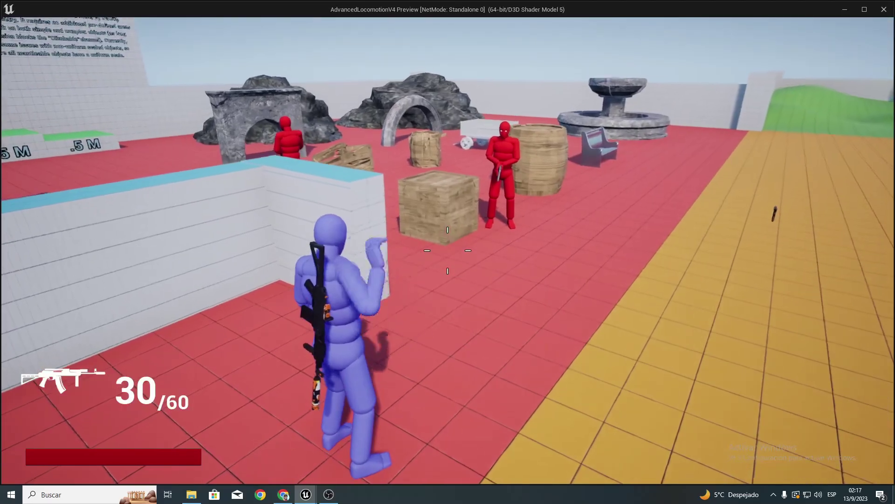
right_click(448, 251)
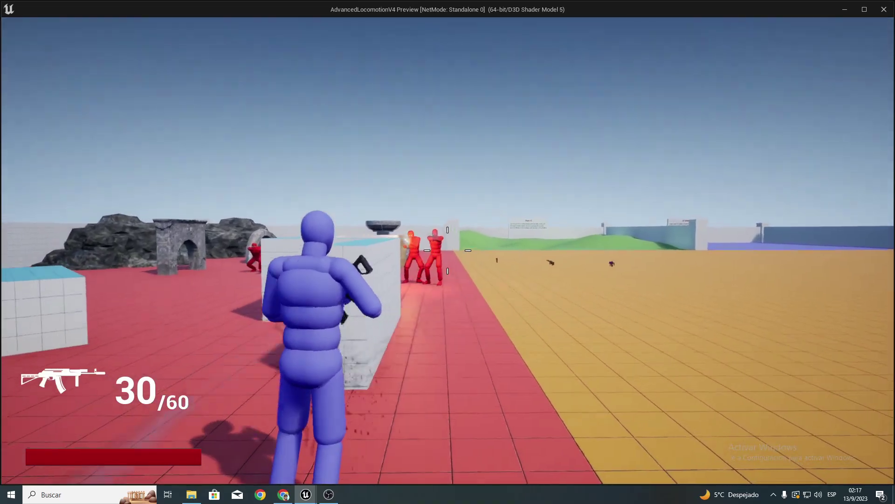
click(447, 250)
click(448, 250)
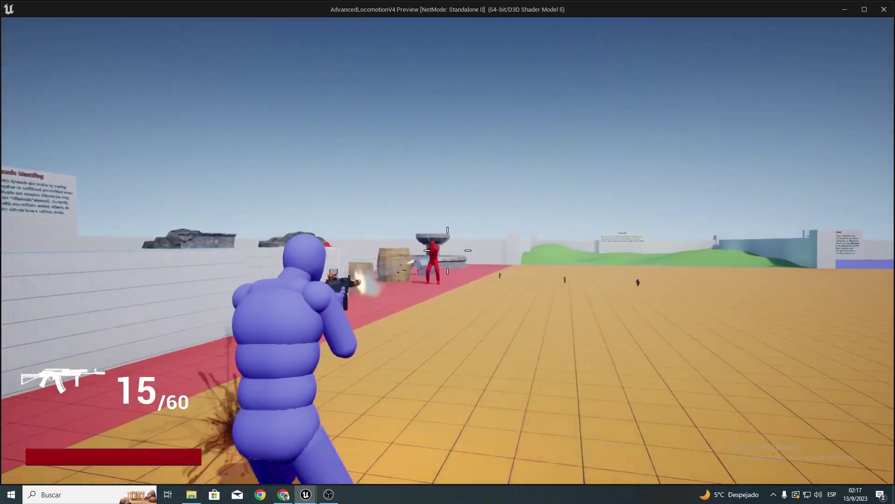
click(448, 250)
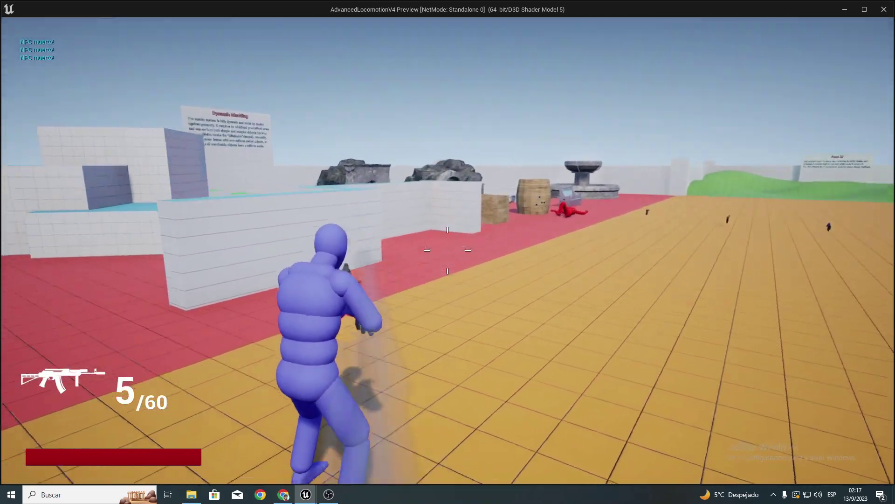
key(w)
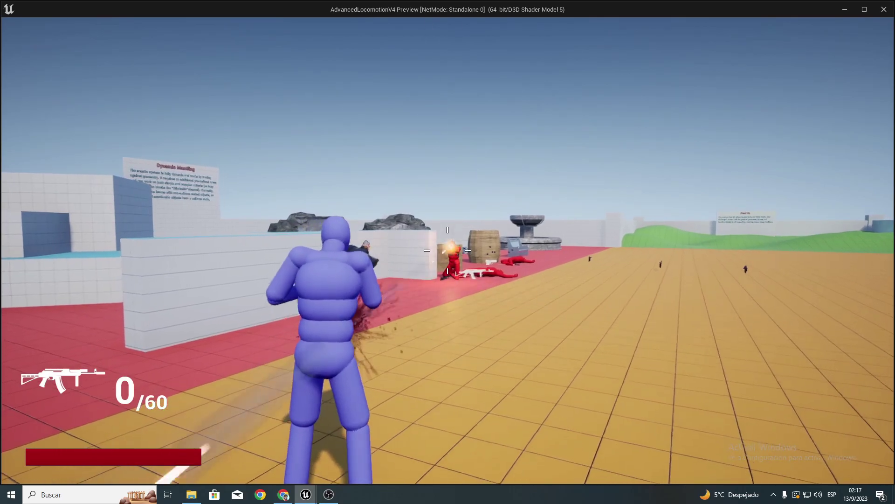
key(Escape)
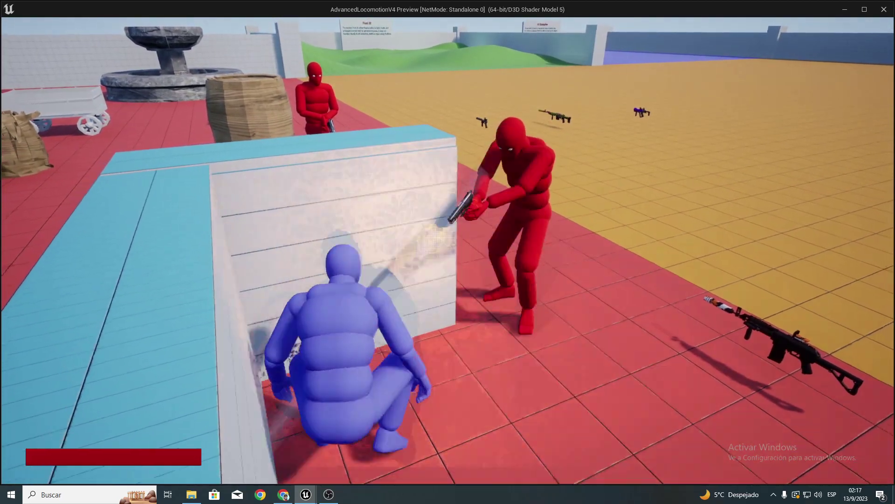
key(w)
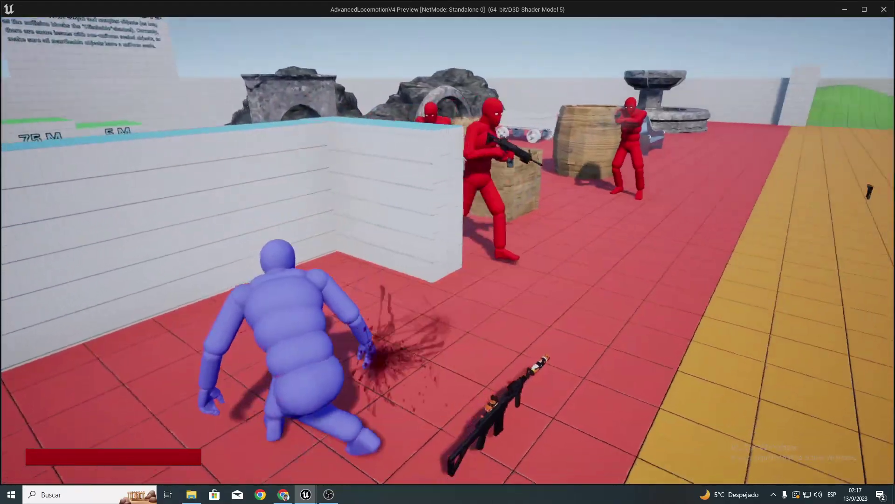
key(Escape)
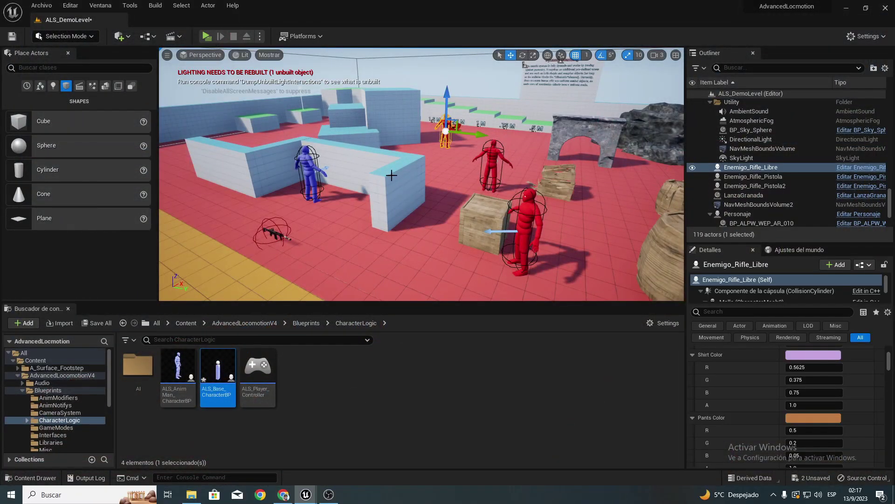
Orbit the level view across the group of red enemies.
right_drag(391, 175, 428, 193)
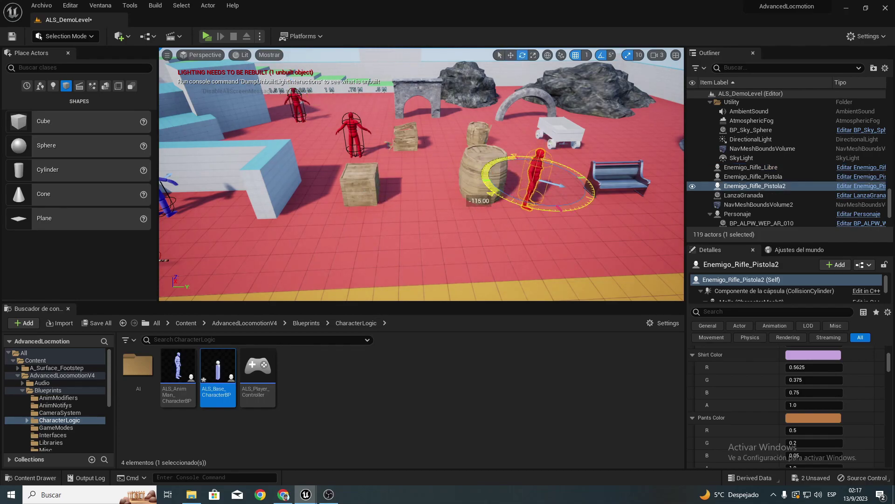
right_drag(378, 216, 257, 228)
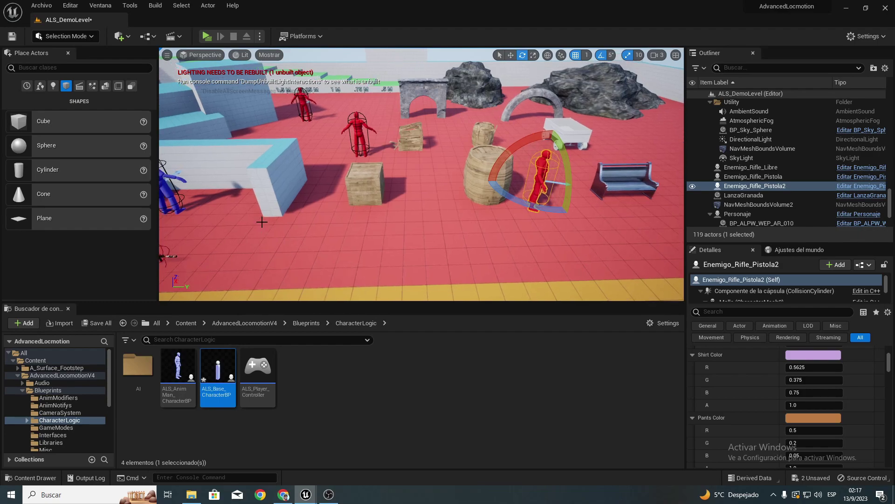
Start a play-test, crouch, pick up the rifle with E and move along cover toward the enemies.
click(207, 35)
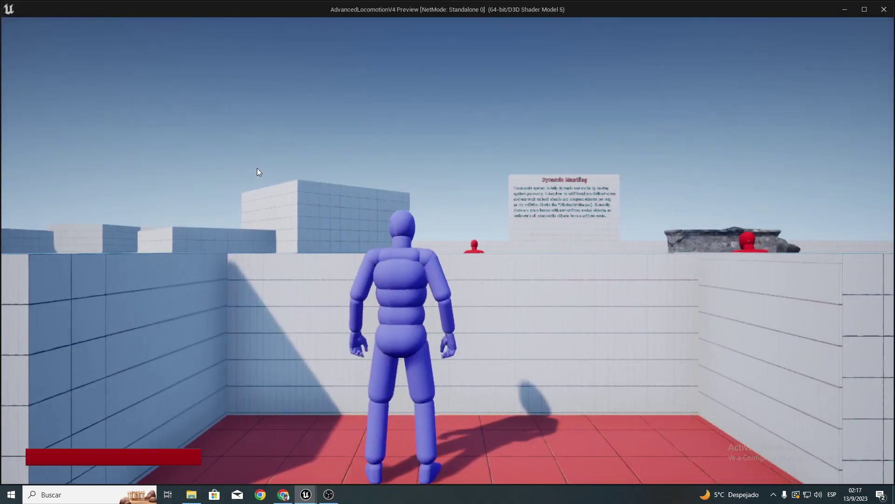
key(c)
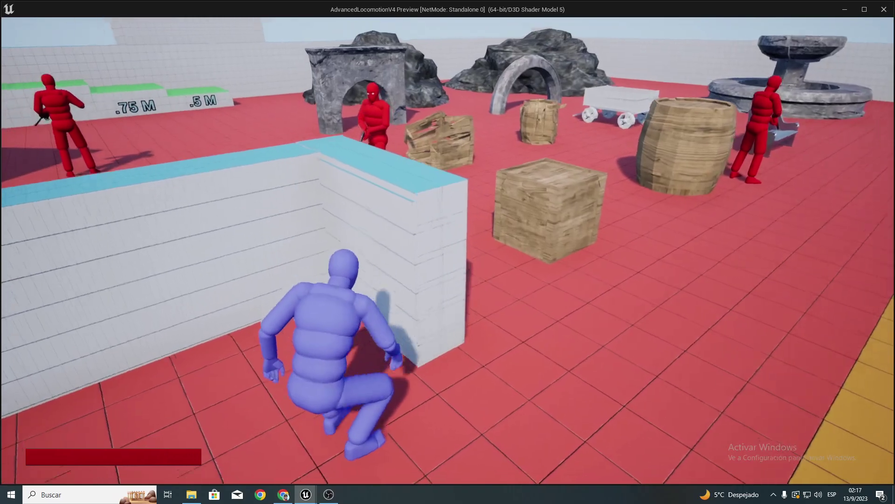
key(e)
key(w)
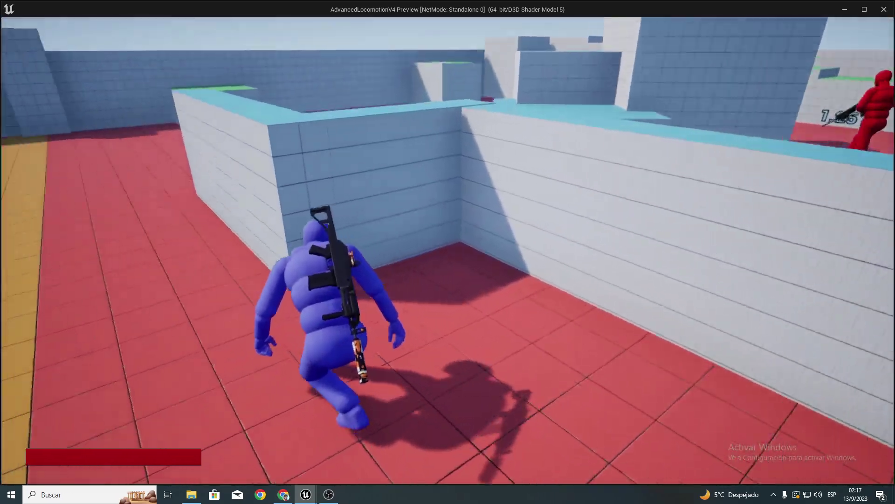
key(1)
key(w)
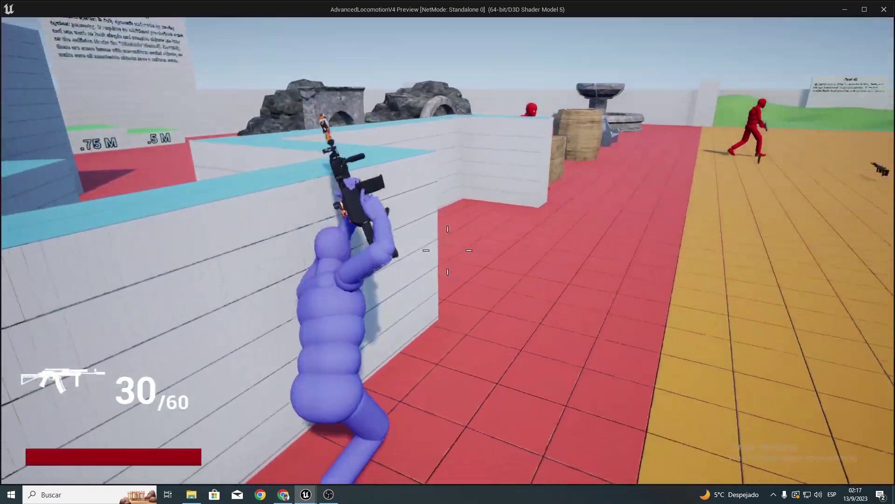
key(w)
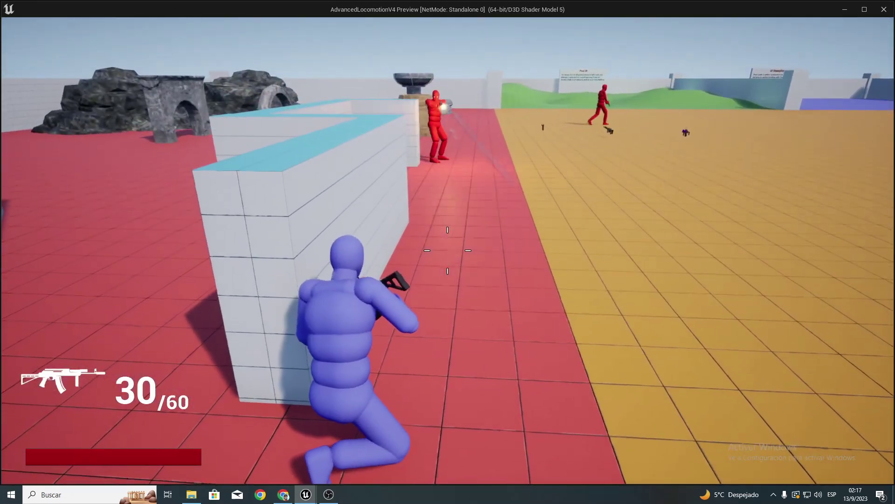
key(w)
key(d)
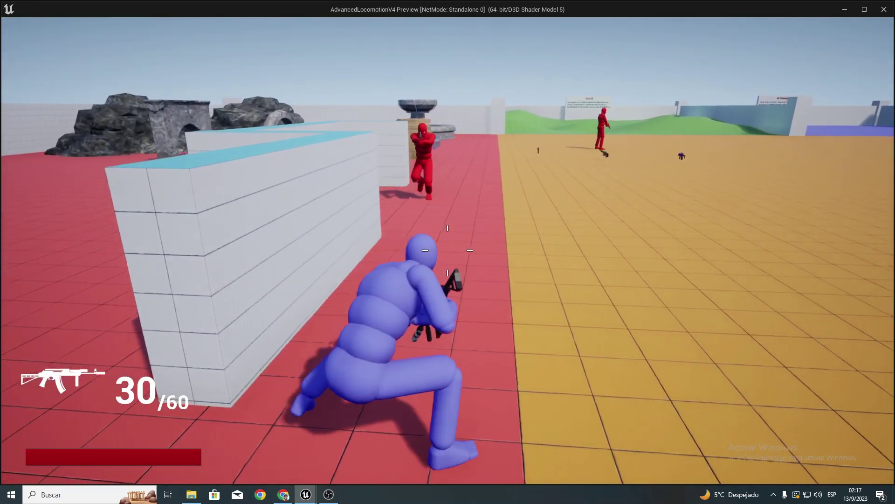
key(a)
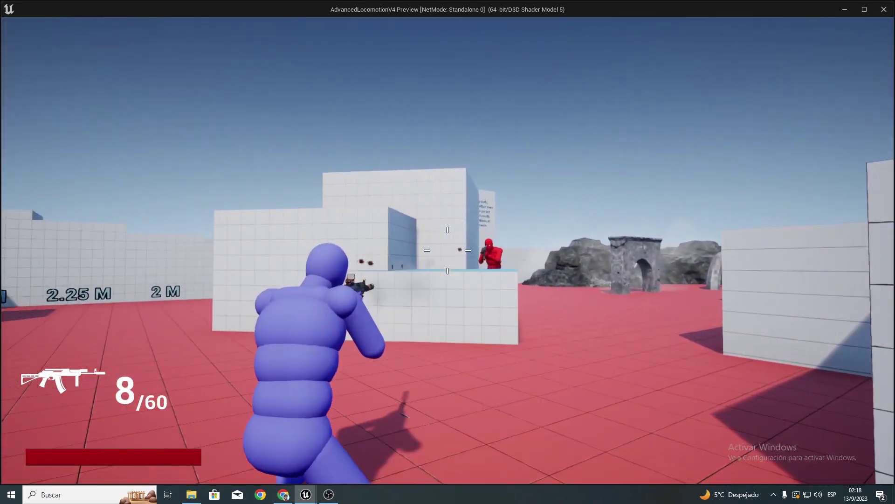
Reload and shoot the red enemy on the yellow floor until it dies, then stop.
key(c)
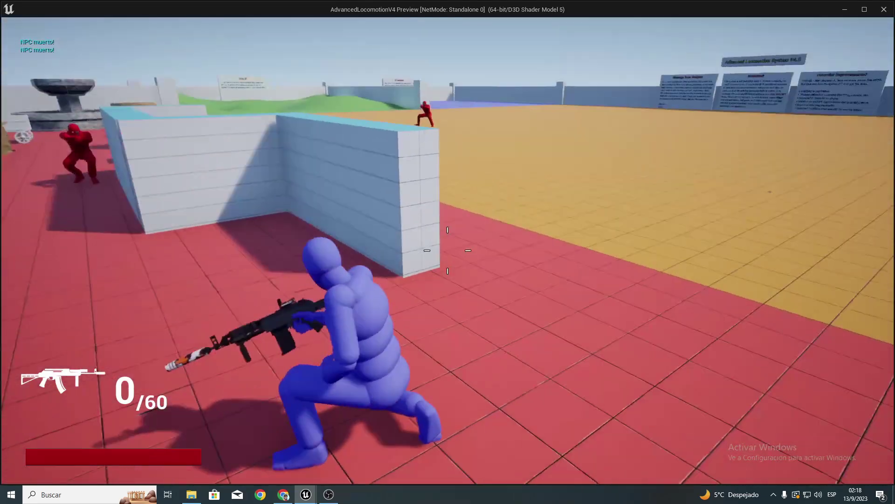
key(r)
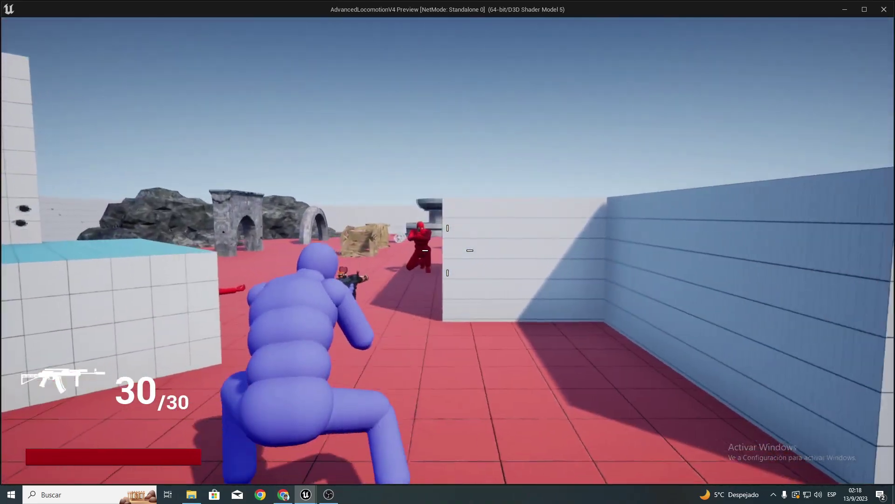
click(448, 250)
click(448, 251)
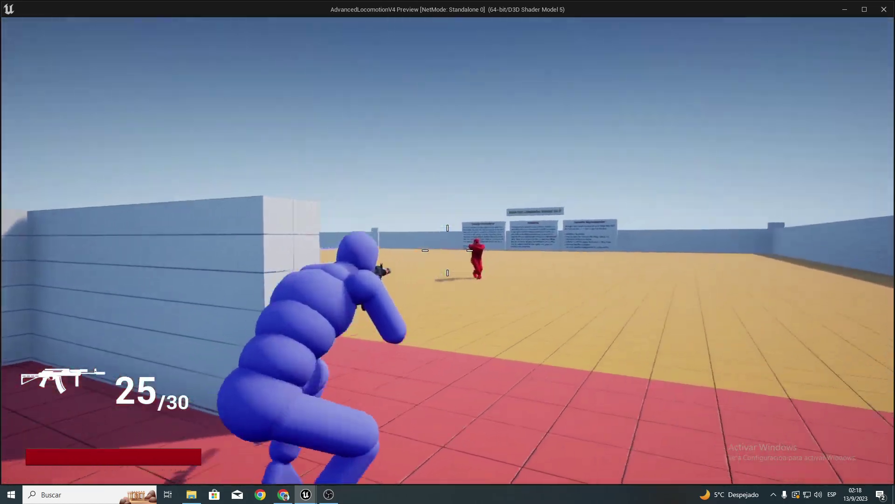
click(447, 250)
click(448, 250)
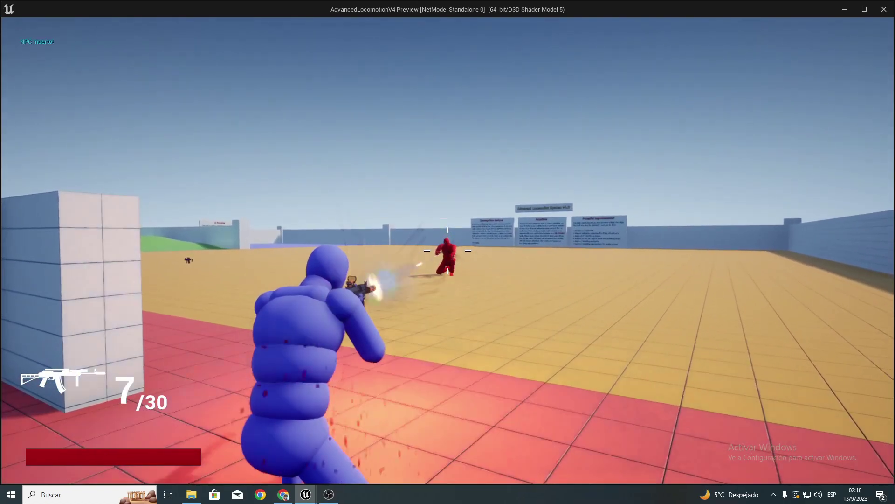
click(448, 251)
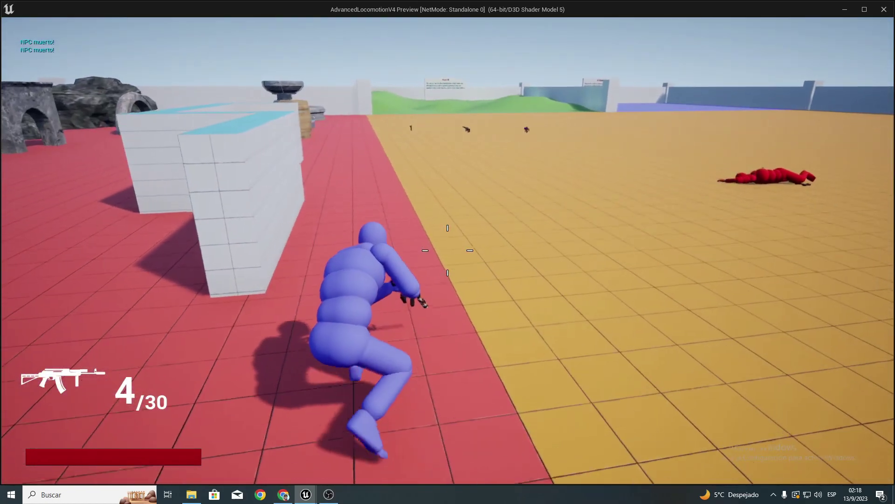
key(Escape)
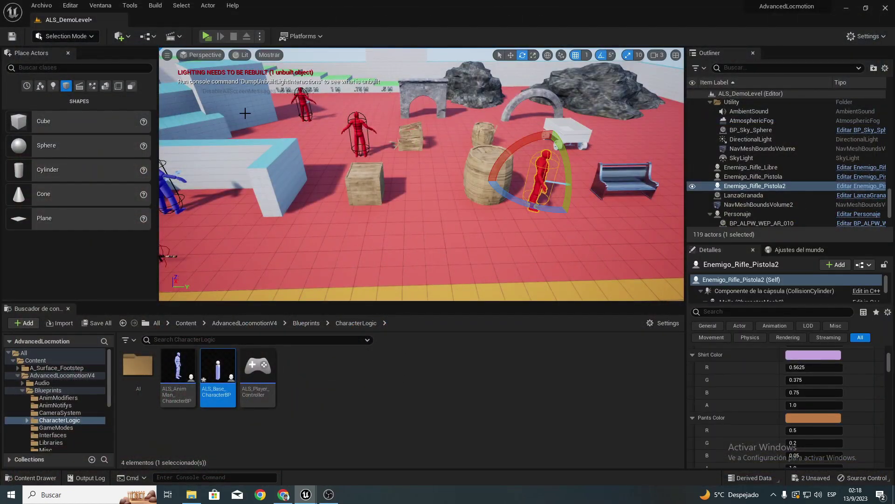
click(205, 41)
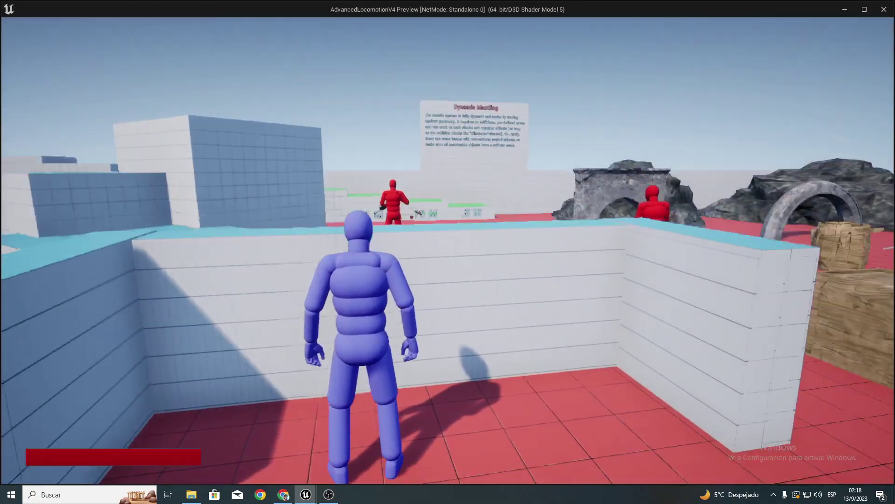
key(d)
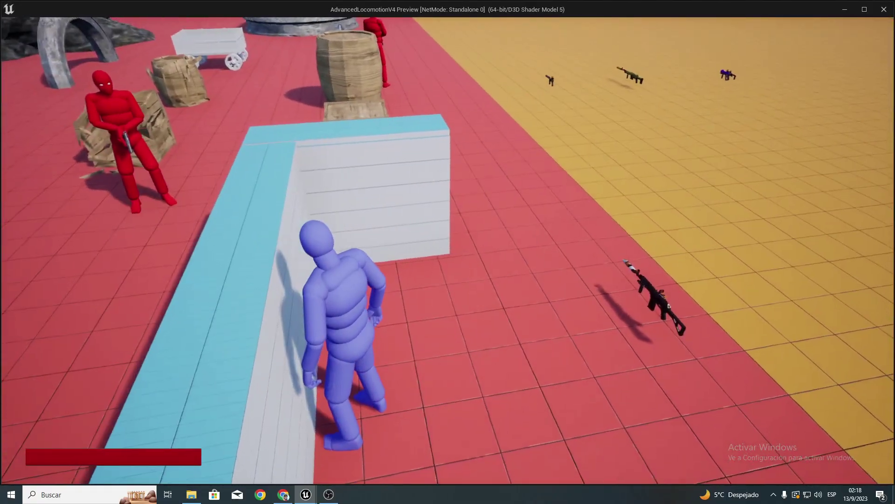
key(w)
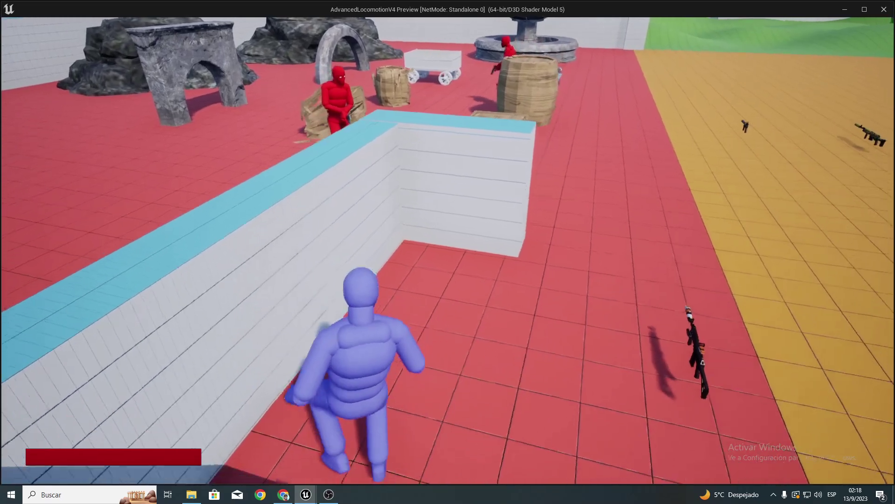
key(e)
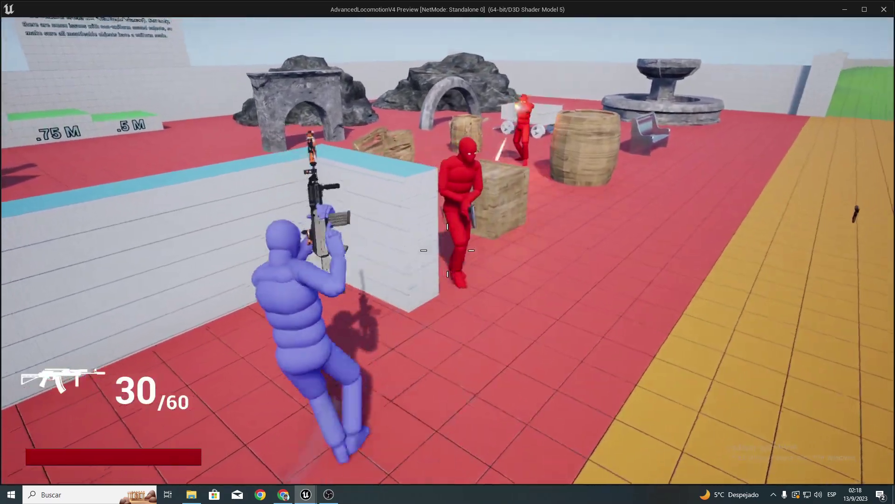
click(448, 250)
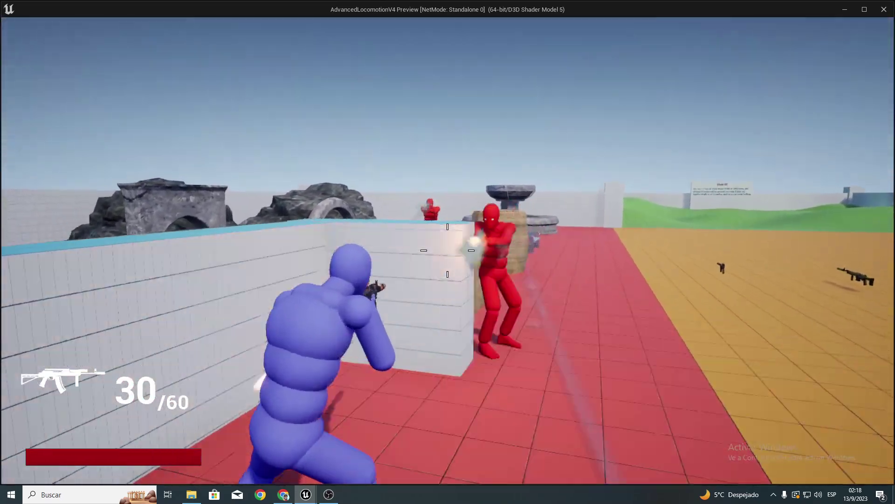
click(448, 251)
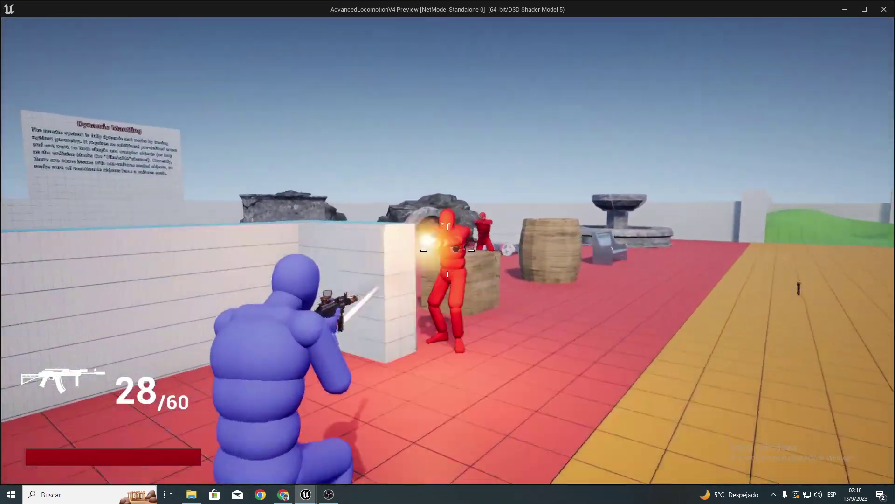
key(s)
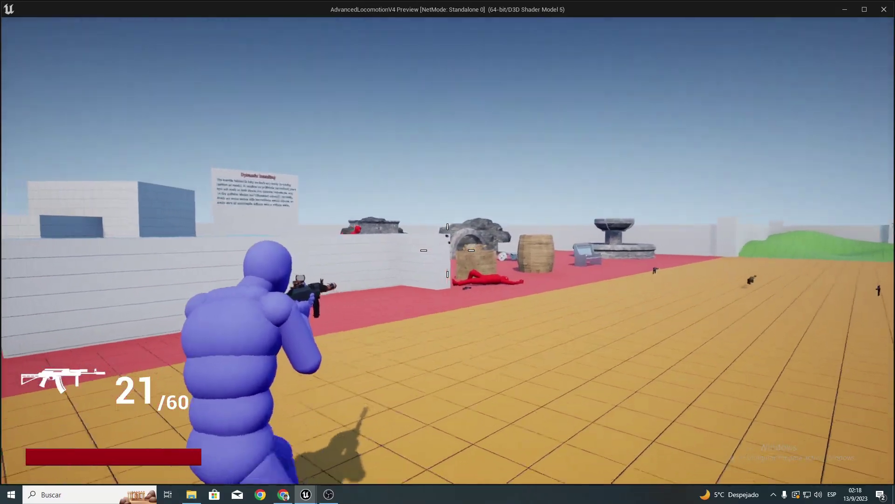
key(w)
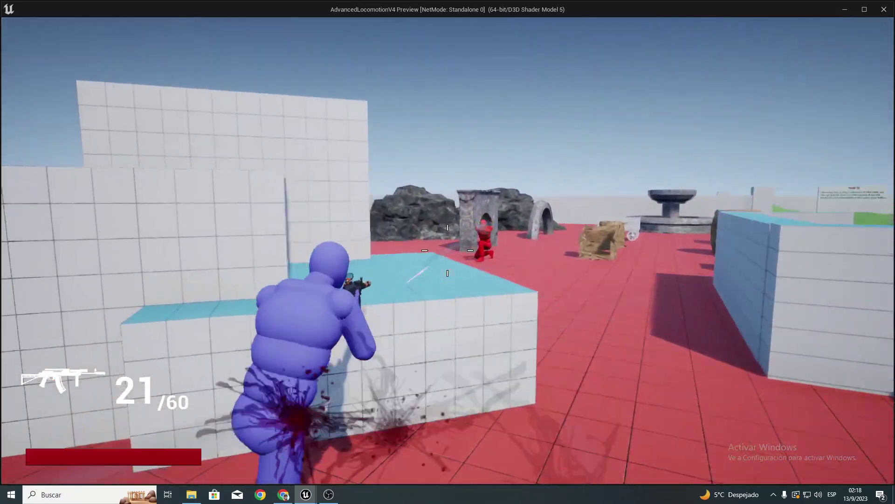
click(448, 251)
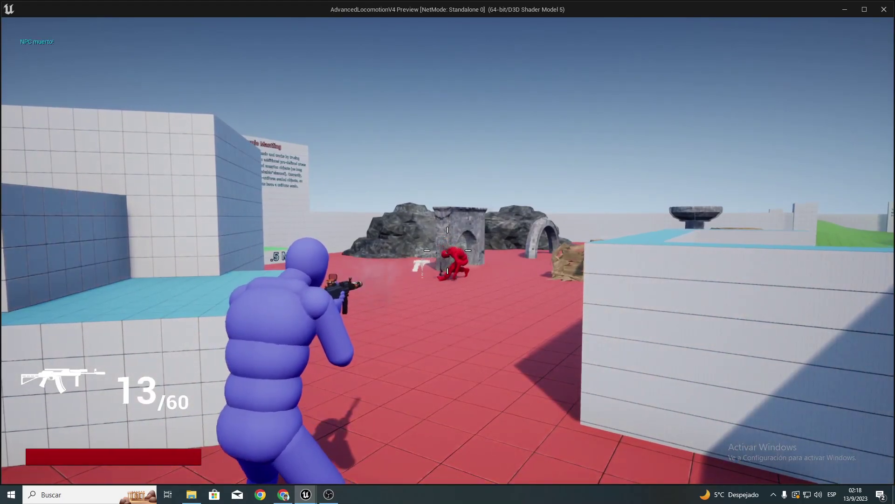
key(a)
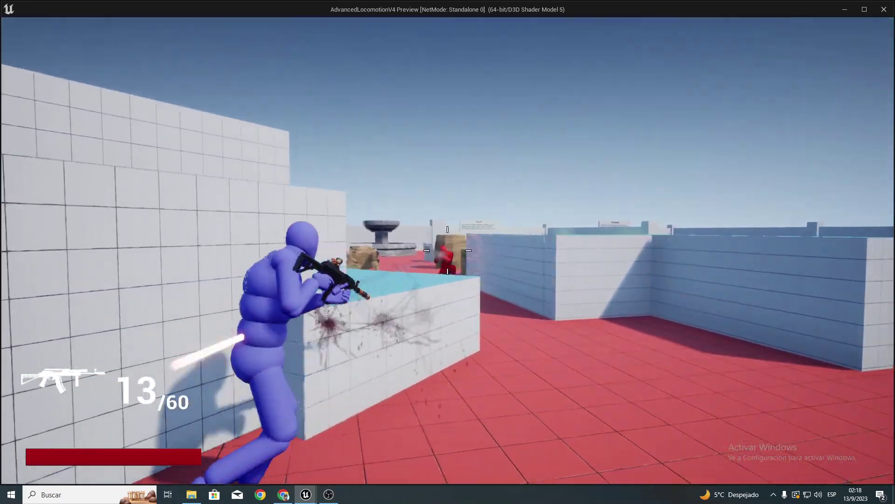
key(r)
click(448, 250)
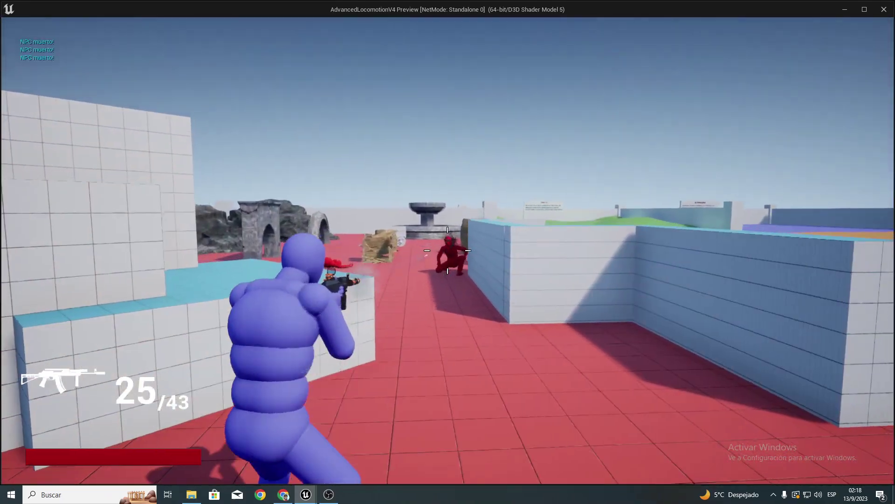
key(Escape)
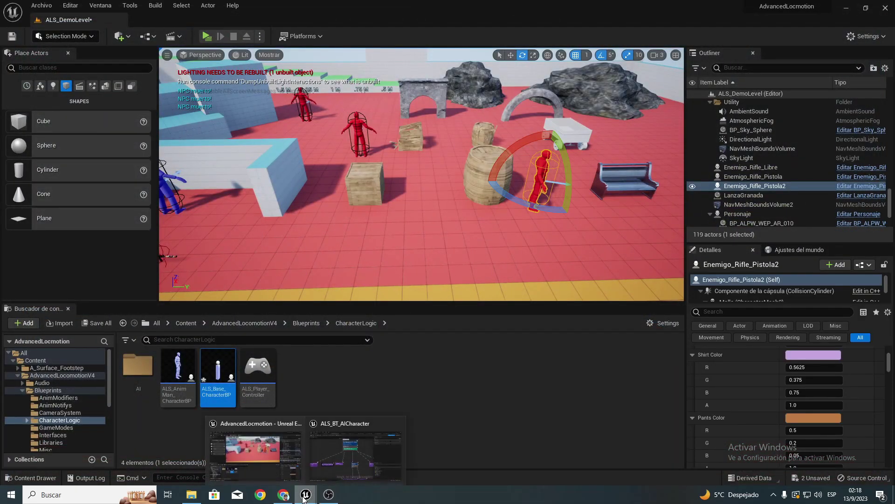
click(356, 453)
scroll(345, 317, down, 2)
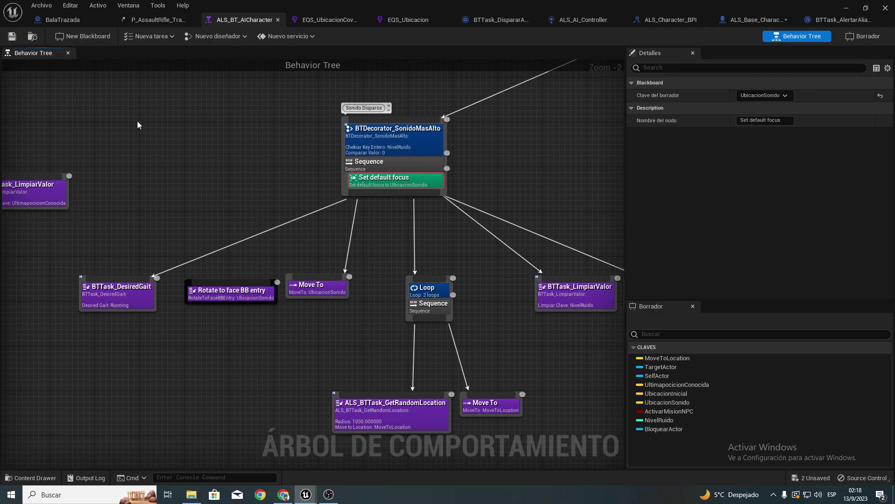
click(884, 9)
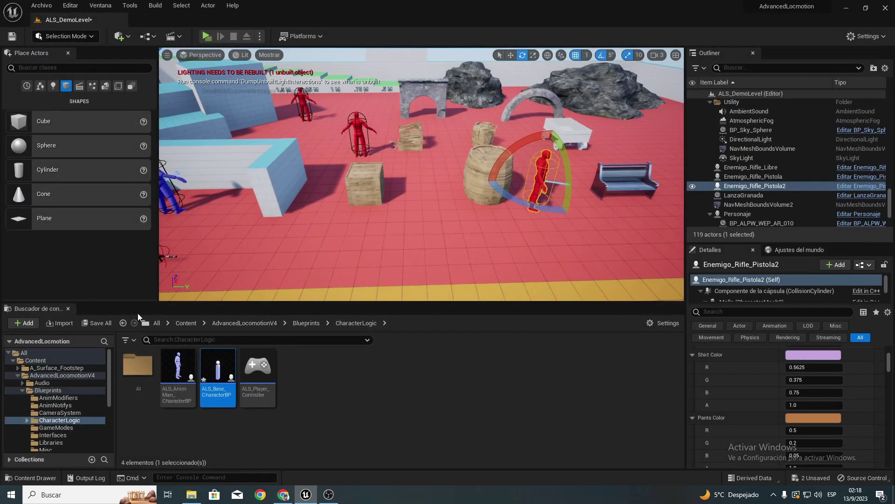
Save All, keeping ALS_Base_CharacterBP and ALS_DemoLevel checked, and confirm with Guardar selección.
click(94, 323)
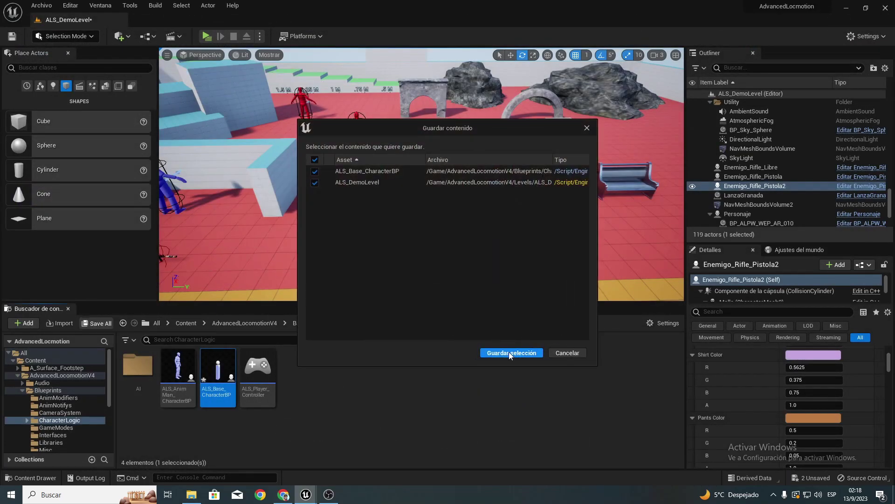
click(510, 353)
right_drag(242, 197, 242, 197)
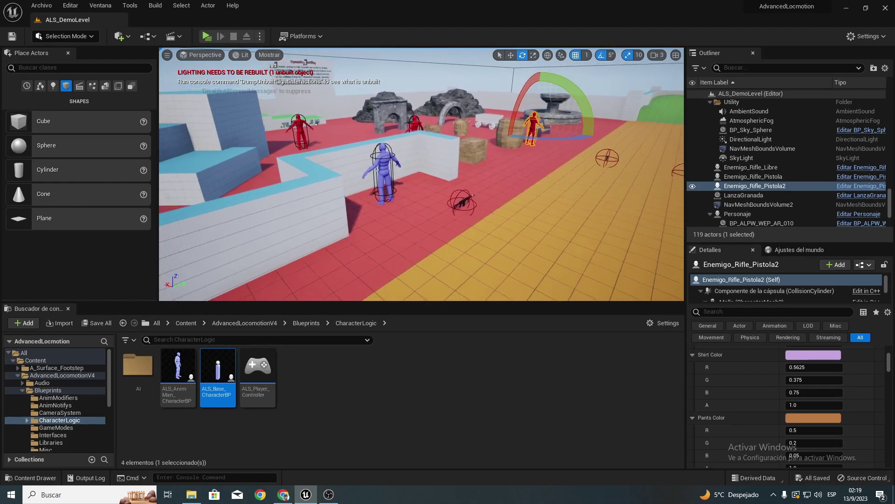